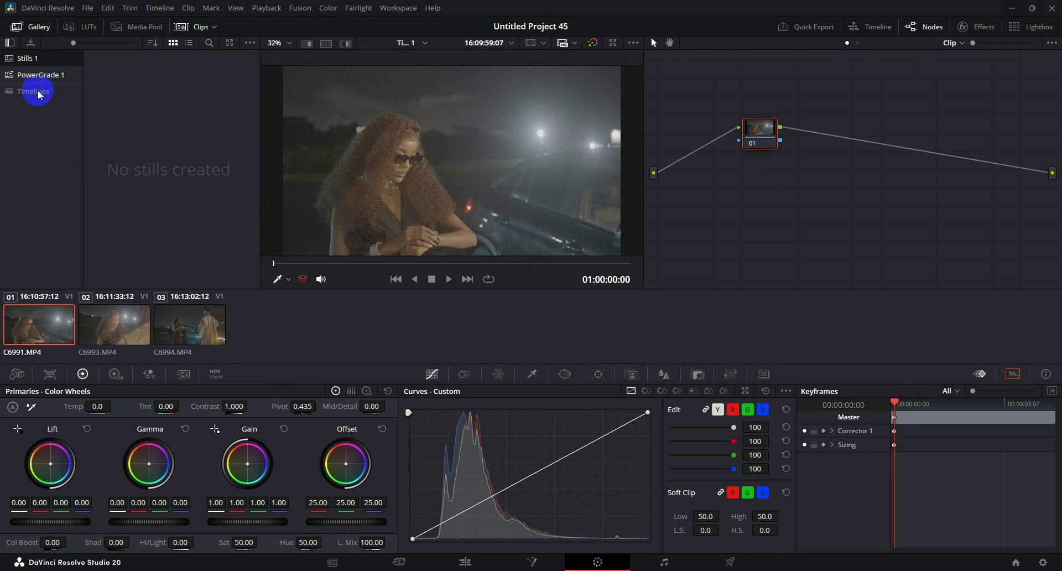
Step: Browse the saved grades in the PowerGrade 1 album, and return to the Stills 1 album
left_click(48, 77)
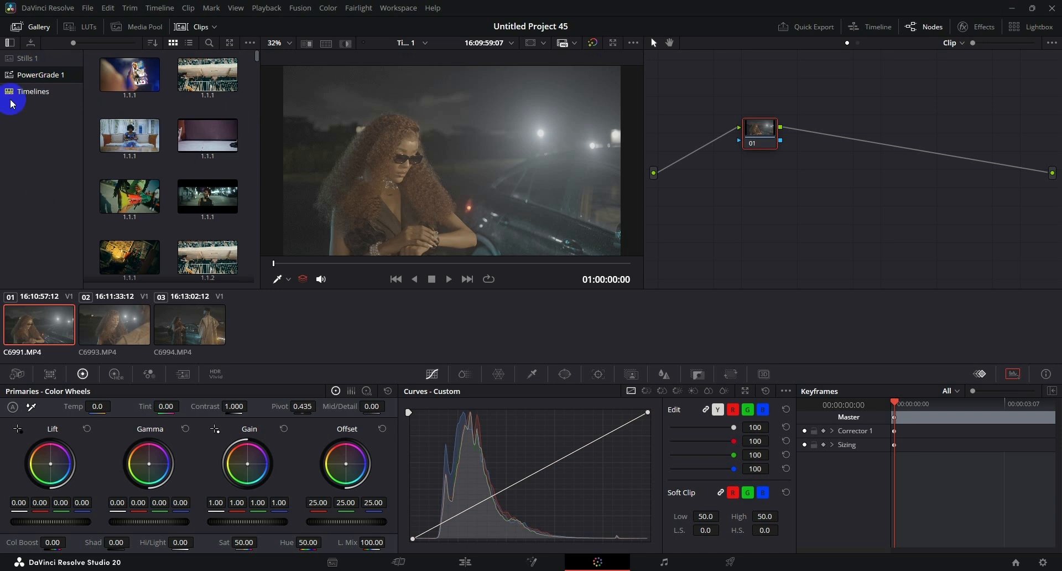
scroll(171, 238, "down", 5)
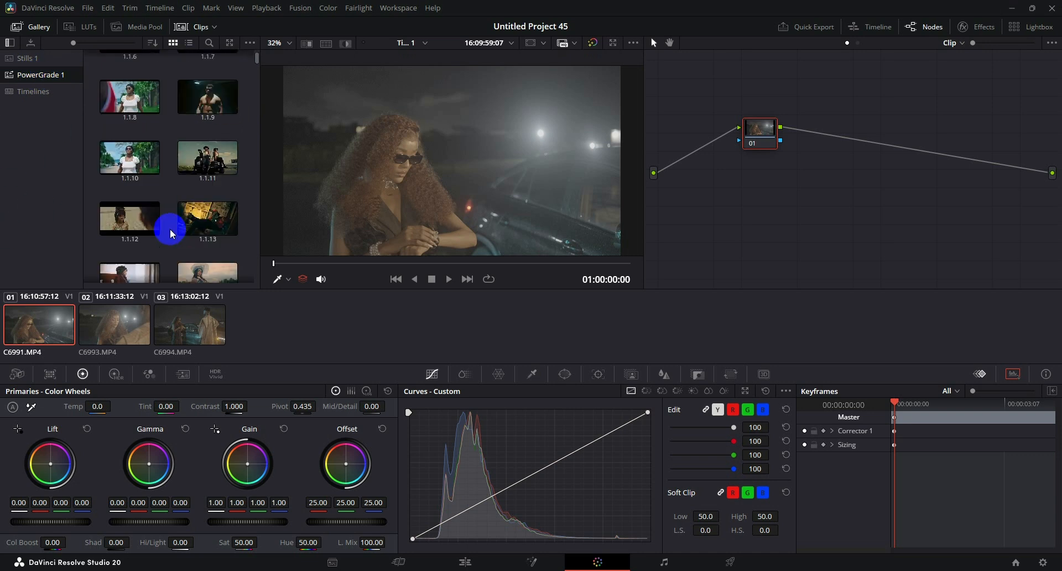
scroll(171, 234, "down", 12)
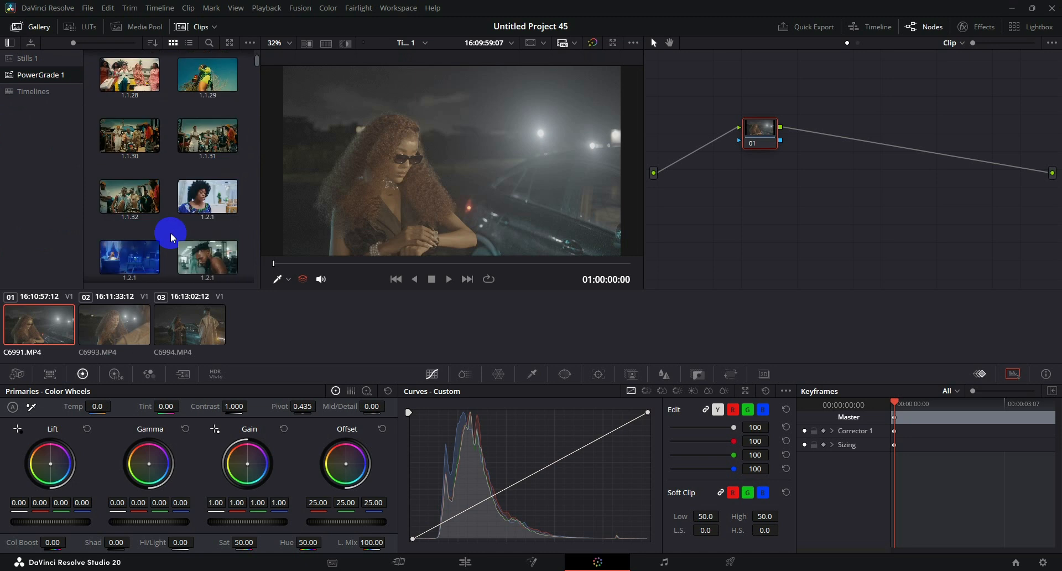
scroll(171, 238, "down", 10)
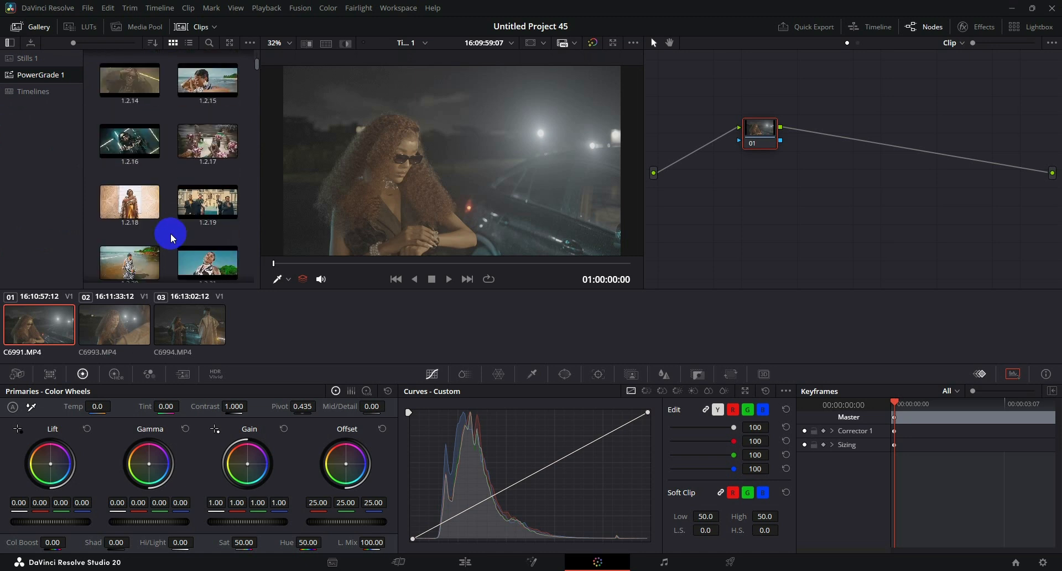
scroll(171, 237, "down", 10)
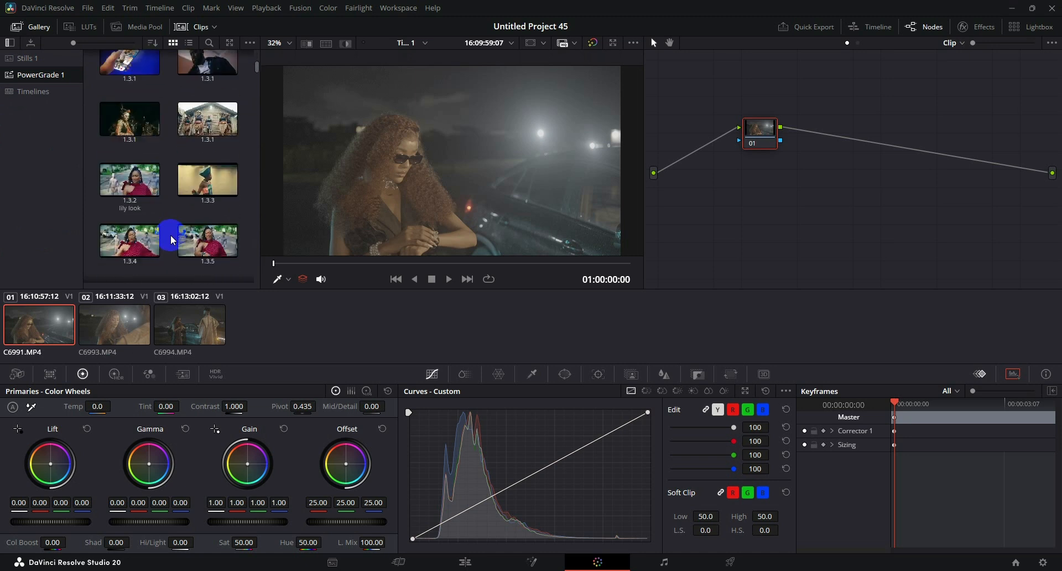
scroll(173, 240, "down", 2)
scroll(173, 240, "down", 2)
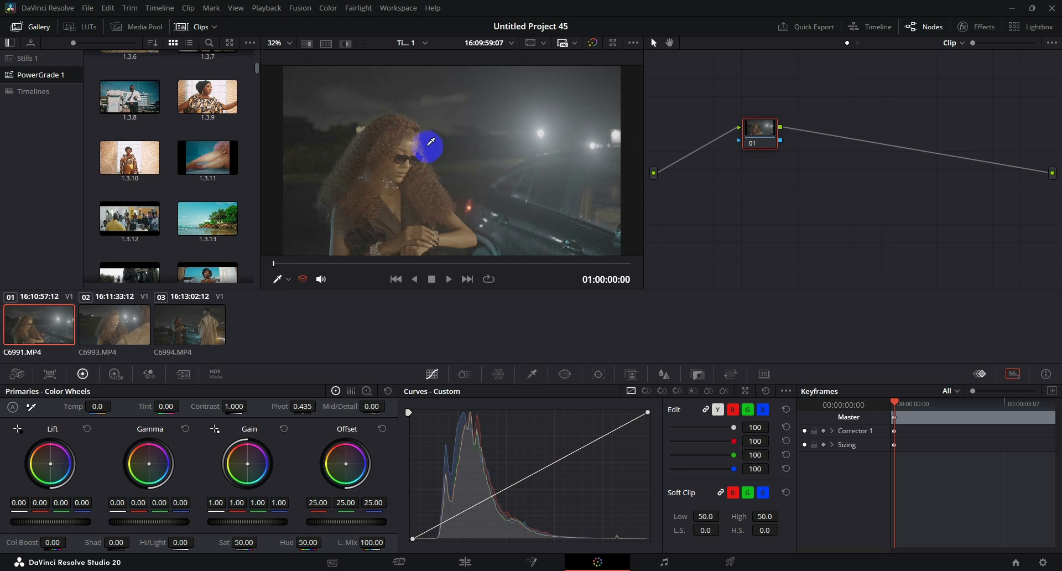
left_click(30, 58)
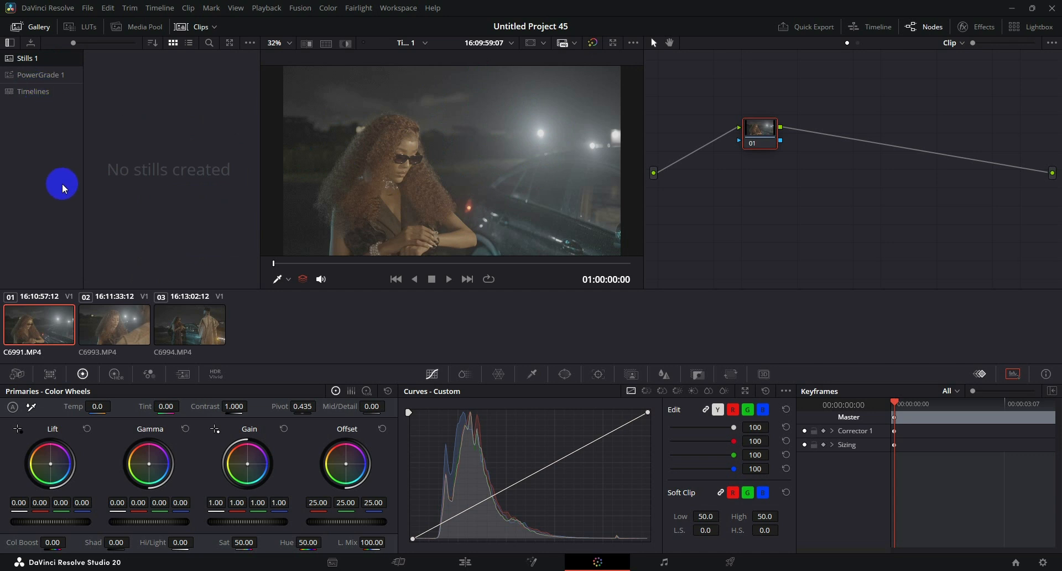
Step: Review the ungraded clips C6993 and C6994, and return to clip C6991
left_click(109, 320)
left_click(172, 318)
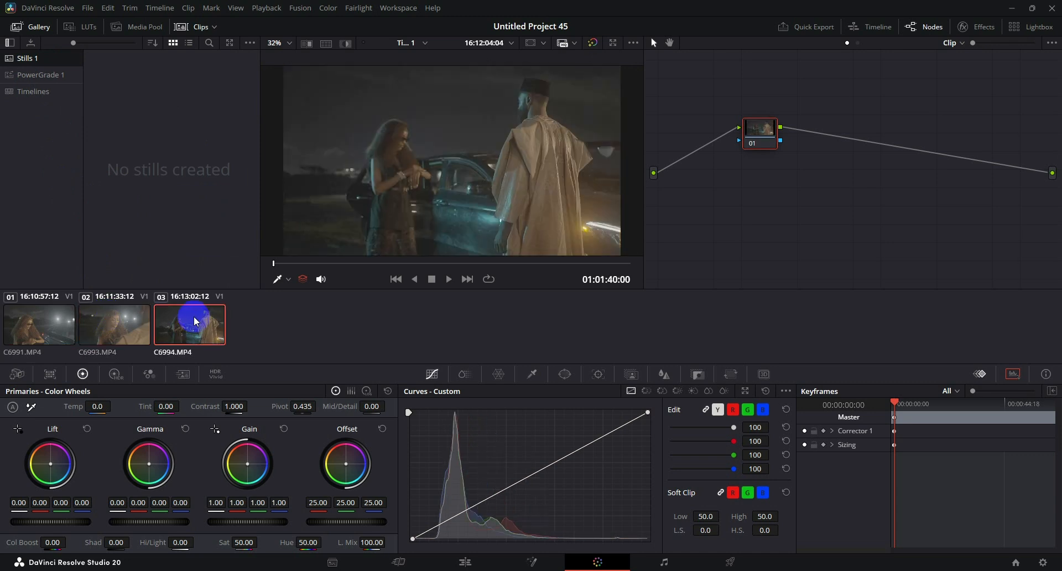
left_click(106, 320)
left_click(50, 318)
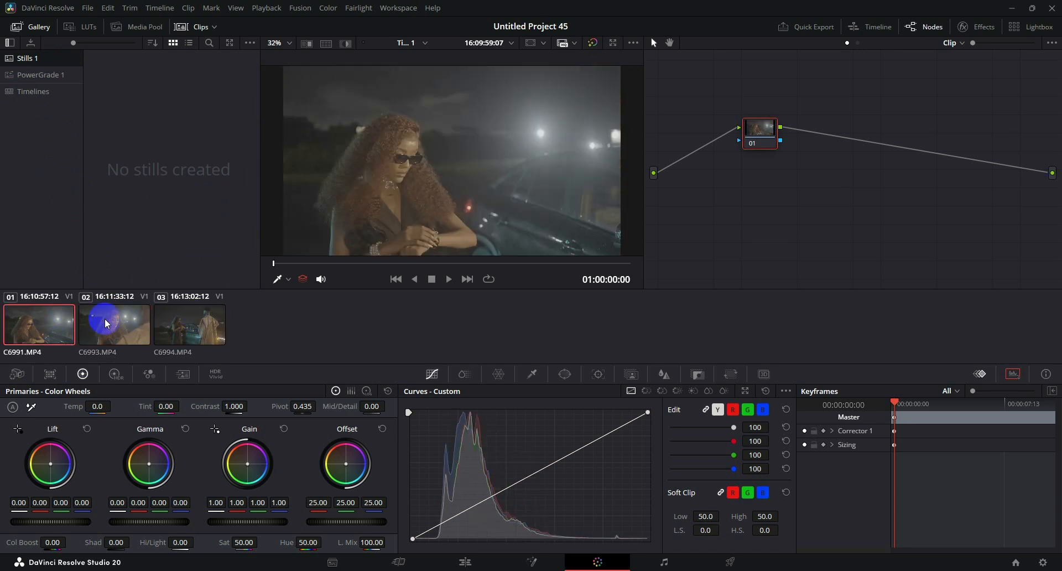
left_click(117, 321)
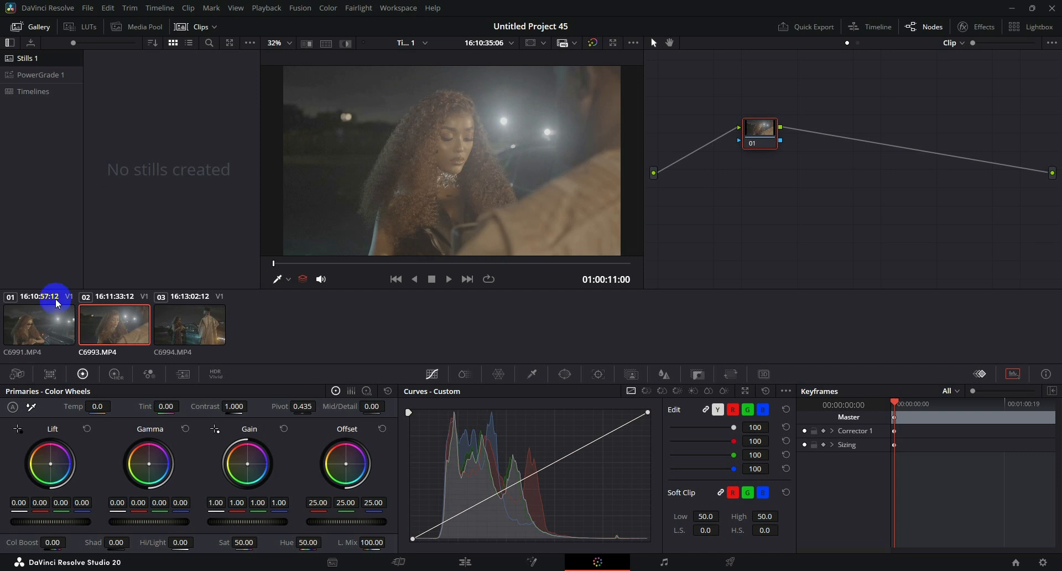
left_click(32, 323)
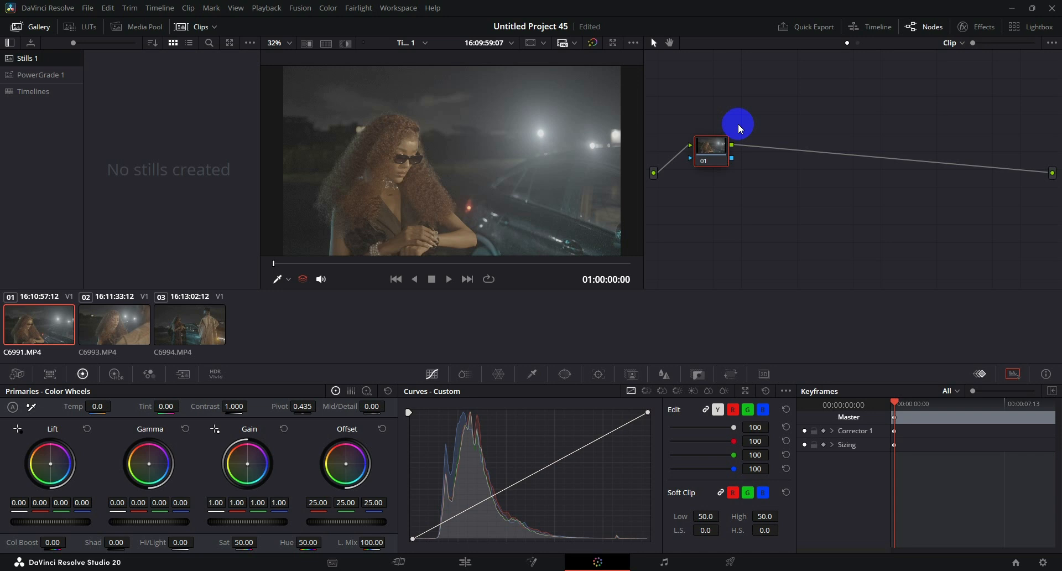
Step: Apply the Look Designer 2.4 effect to node 01 of clip C6991
left_click(980, 27)
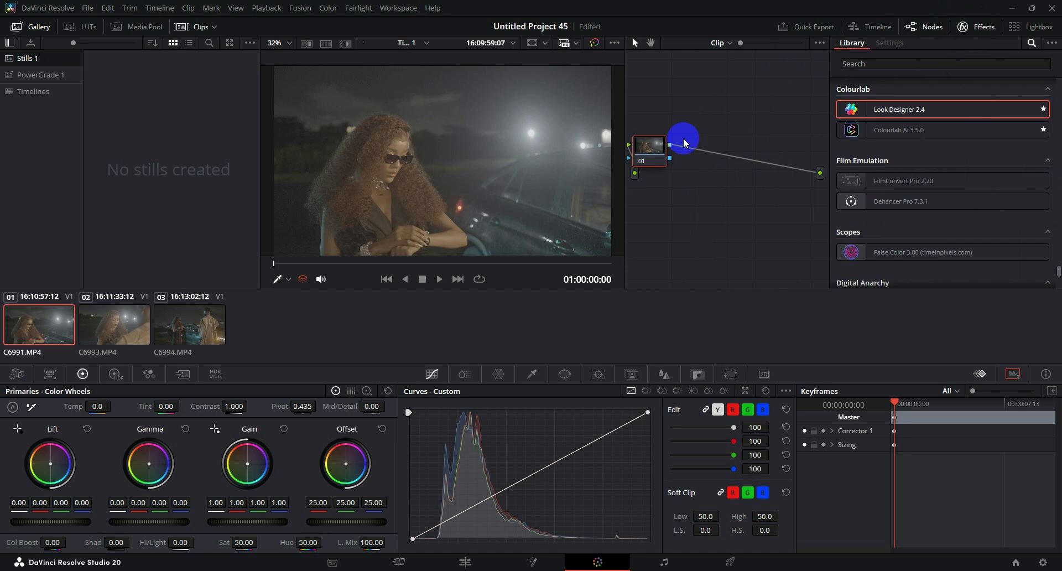
left_click_drag(658, 148, 691, 161)
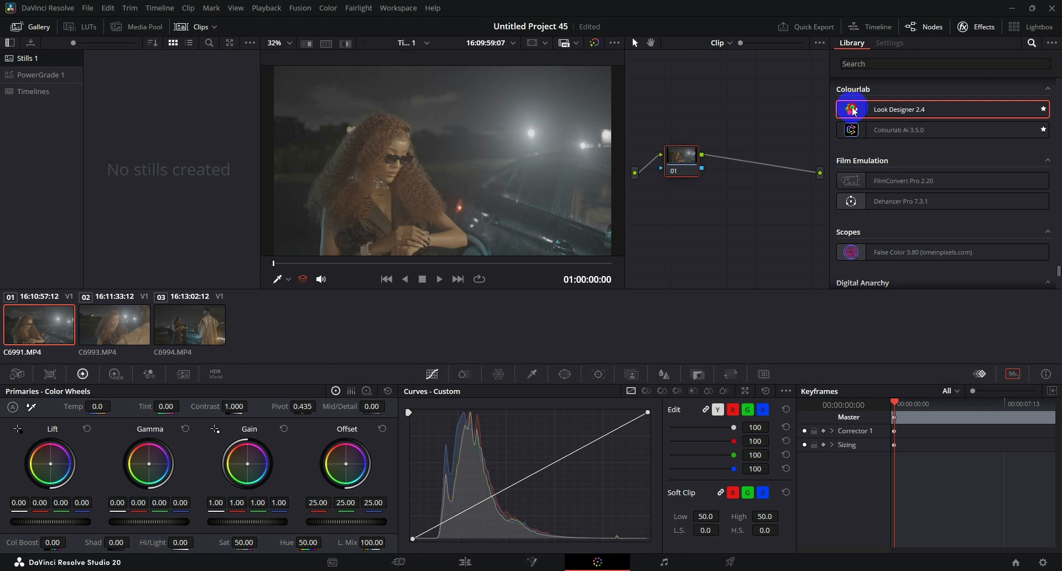
left_click_drag(854, 110, 681, 159)
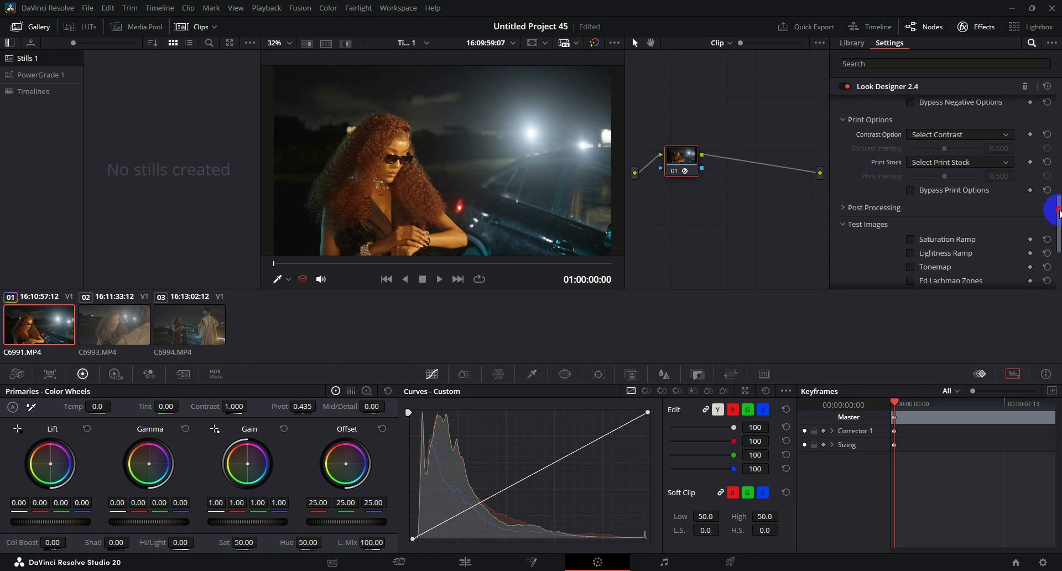
left_click_drag(1058, 211, 996, 111)
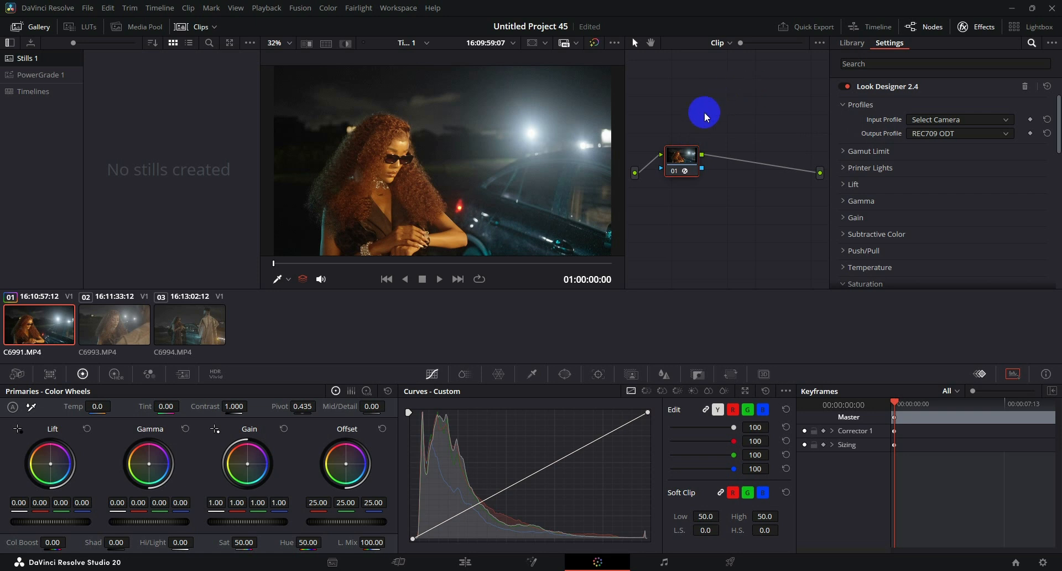
Step: Set the Look Designer input profile to SONY SLog3 SGamut Cine
left_click(952, 123)
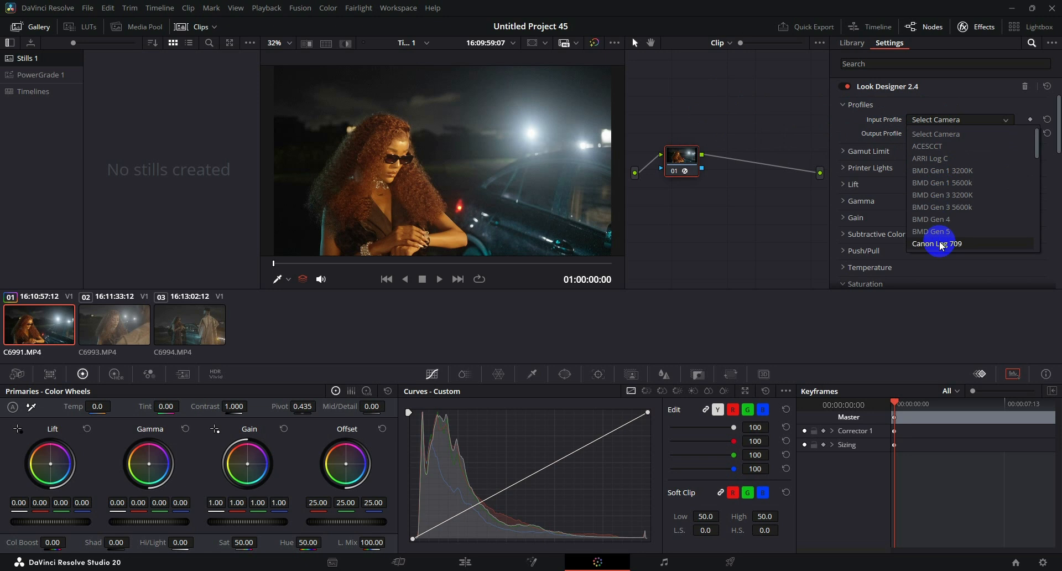
scroll(941, 242, "down", 3)
scroll(941, 242, "down", 10)
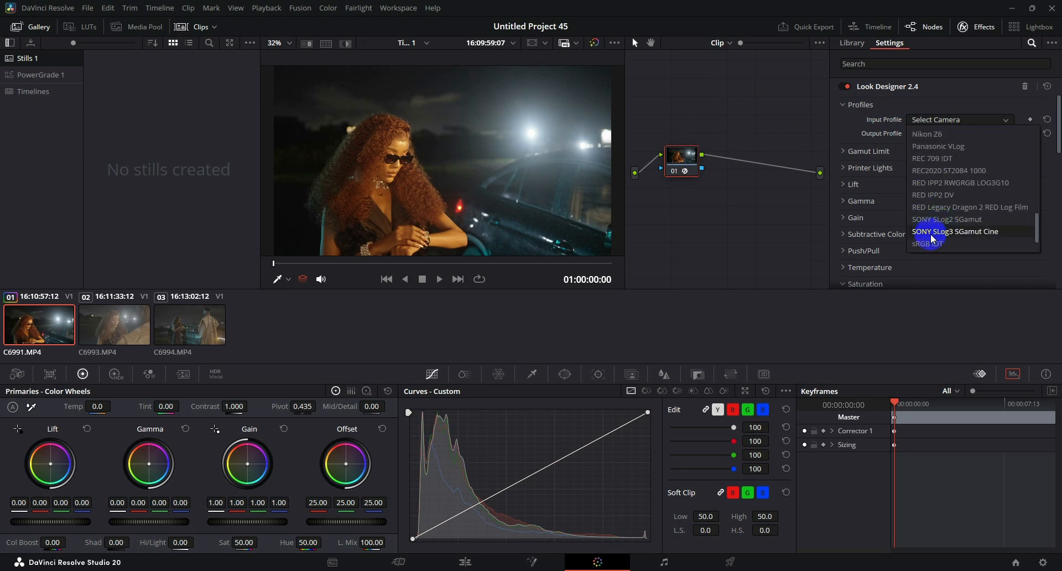
left_click(933, 232)
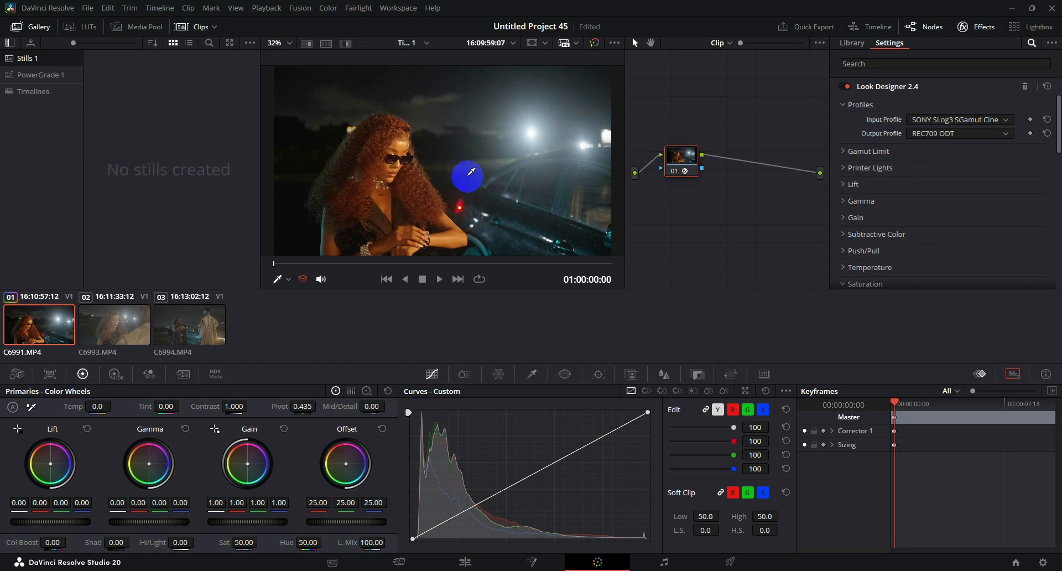
Step: Try the Nikon Z6 and RED IPP2 RWGRGB LOG3G10 input profiles on clip C6991
left_click(940, 121)
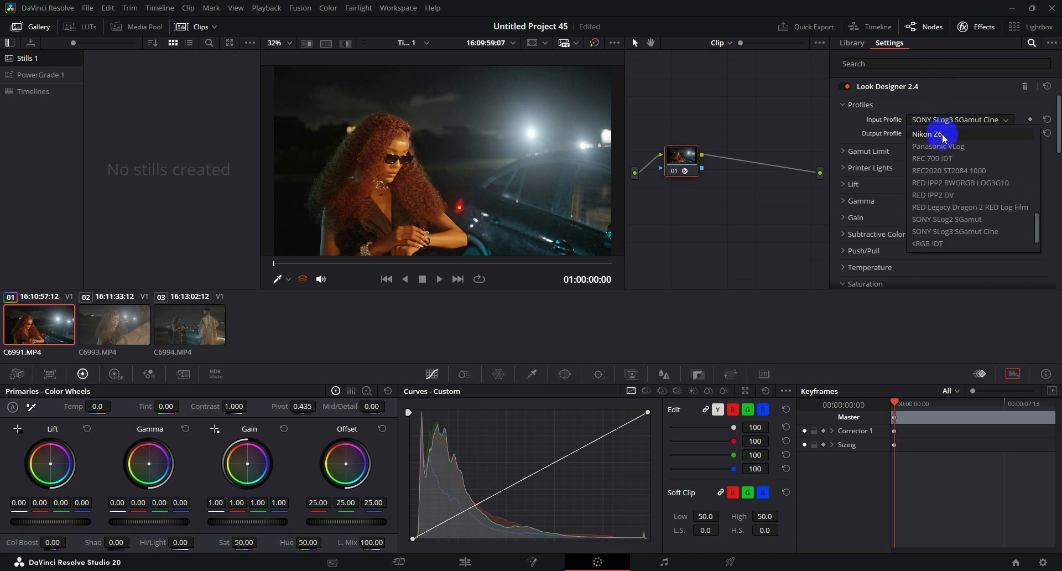
left_click(927, 135)
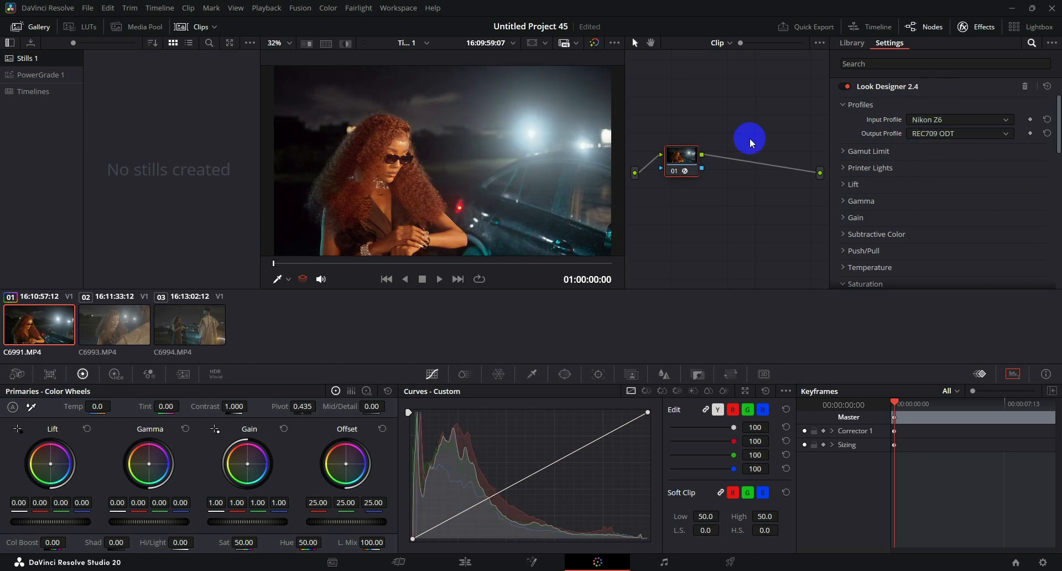
left_click(931, 120)
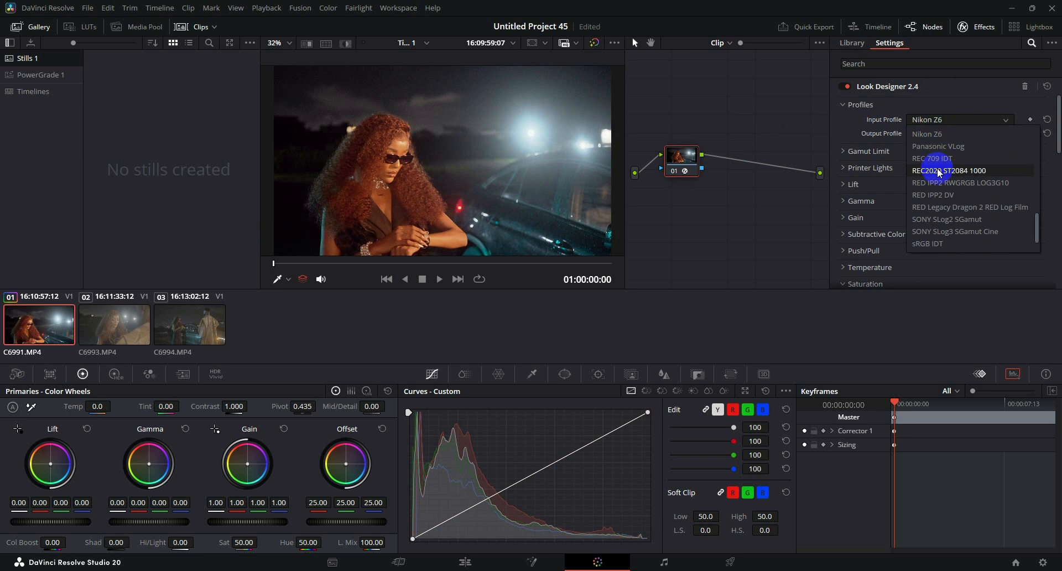
left_click(974, 183)
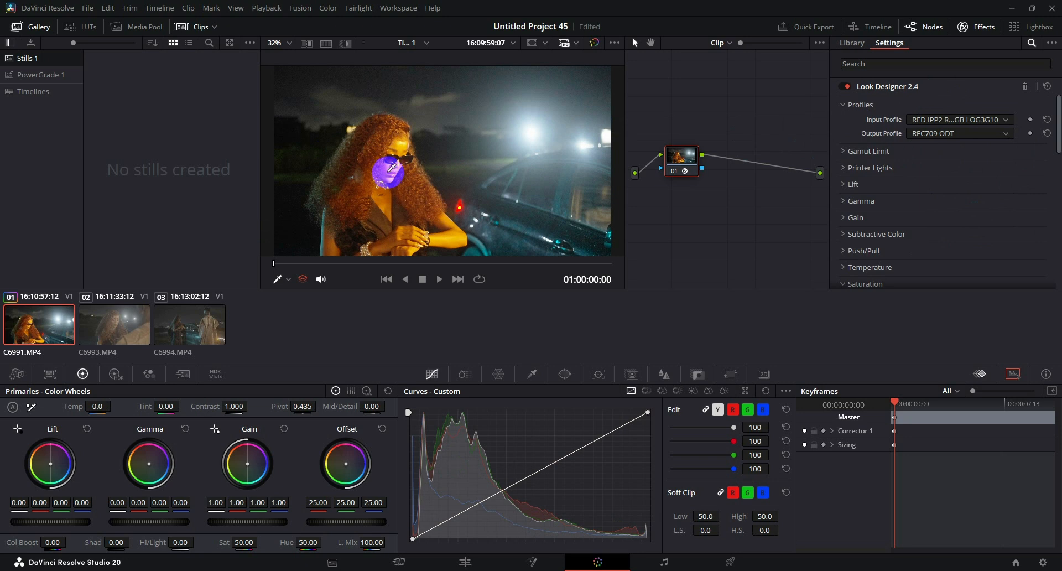
Step: Look through the available camera input profiles and reset the input profile to Select Camera
left_click(965, 121)
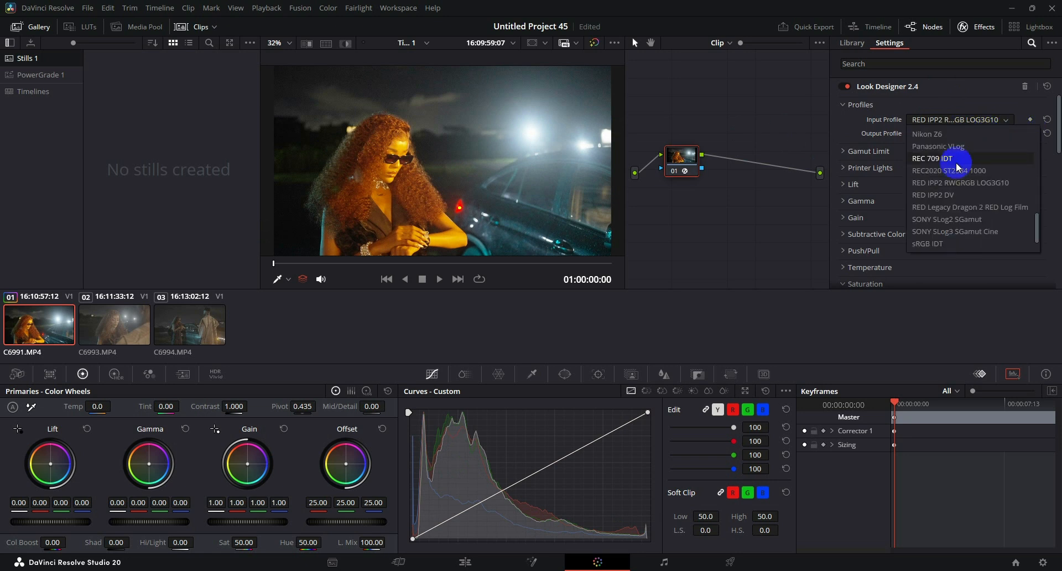
scroll(954, 178, "up", 7)
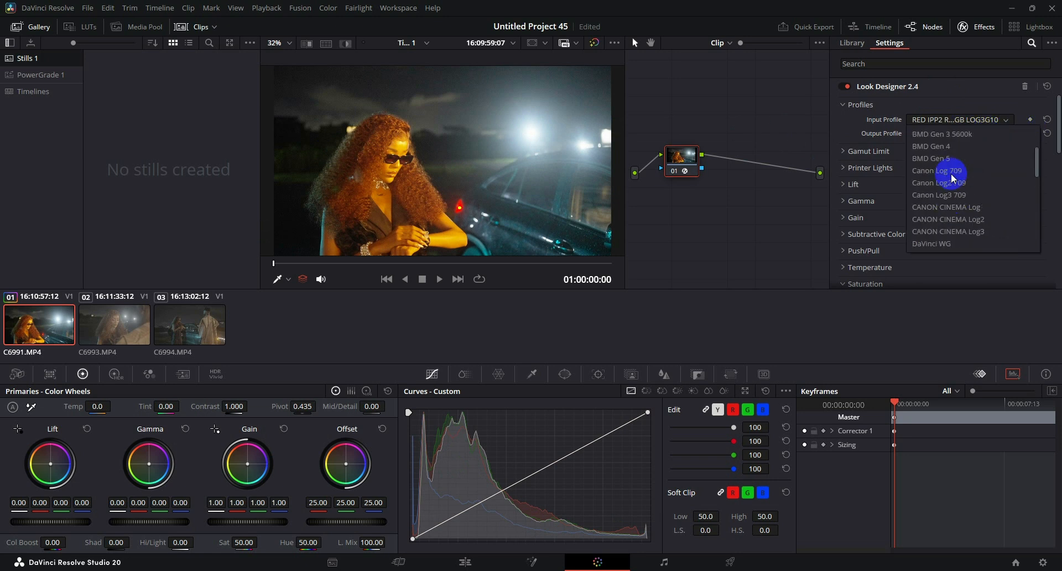
scroll(953, 178, "down", 3)
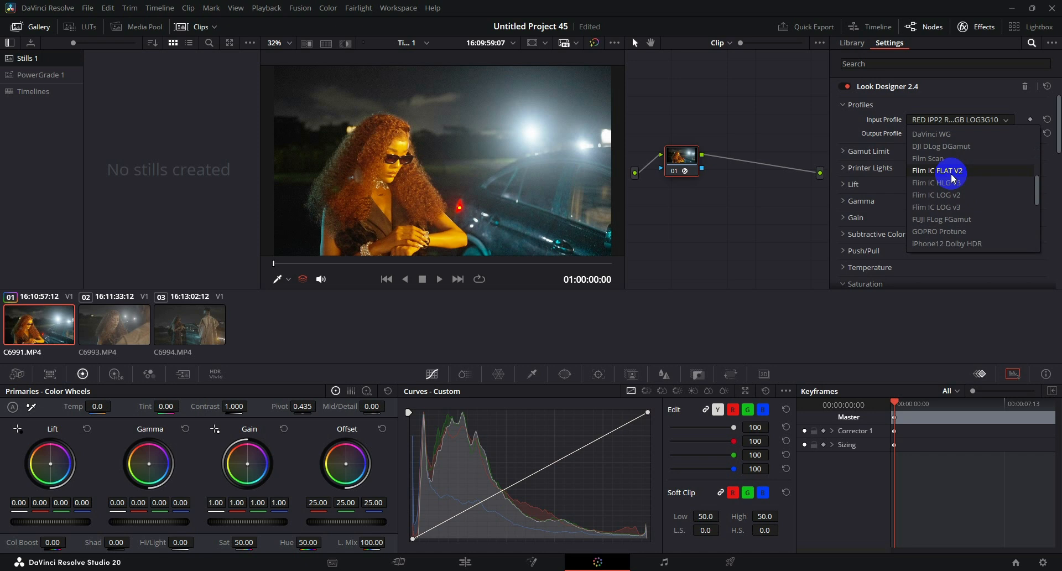
scroll(953, 178, "down", 6)
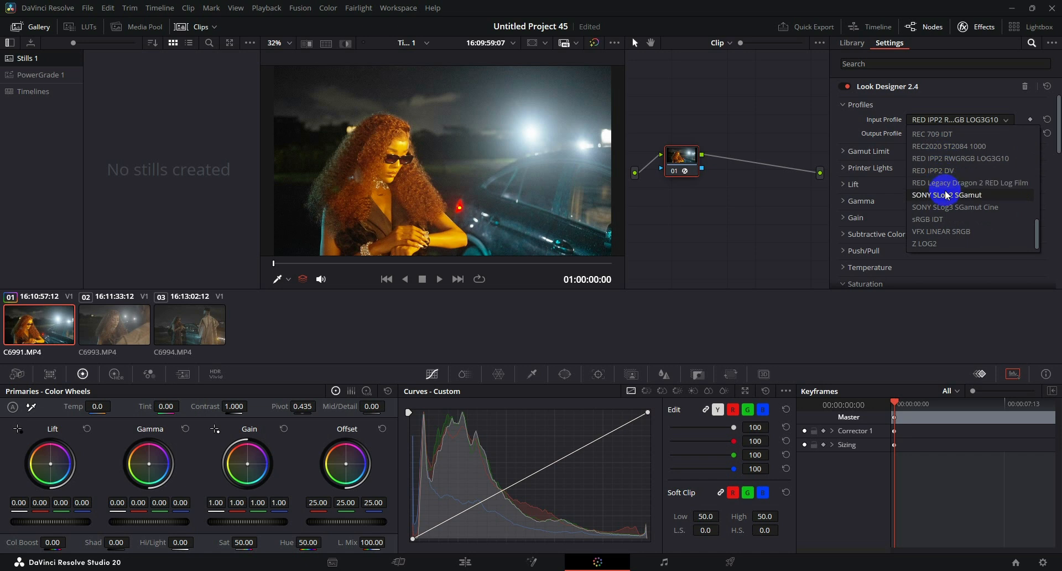
scroll(948, 194, "up", 6)
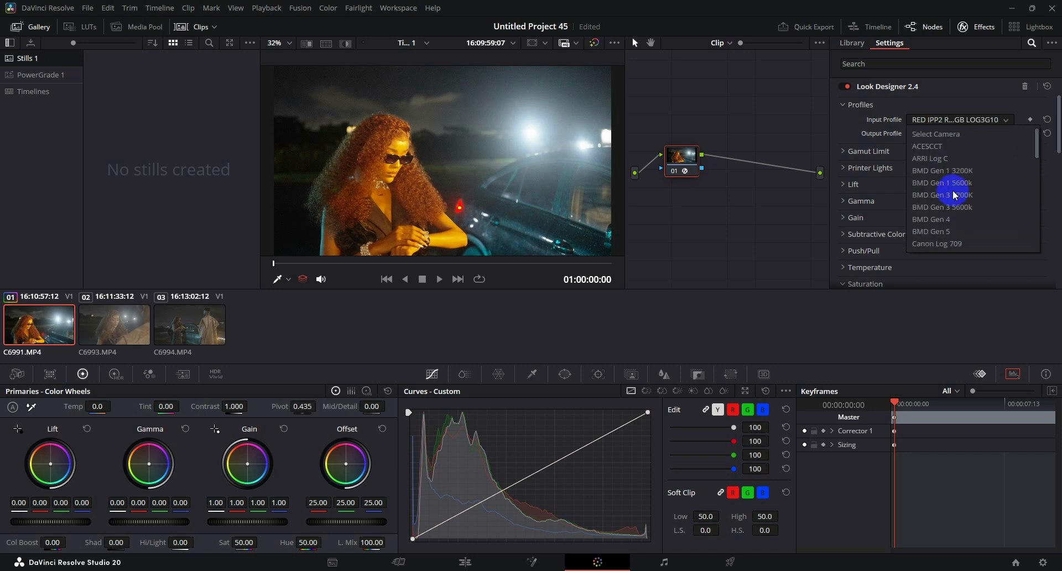
left_click(929, 138)
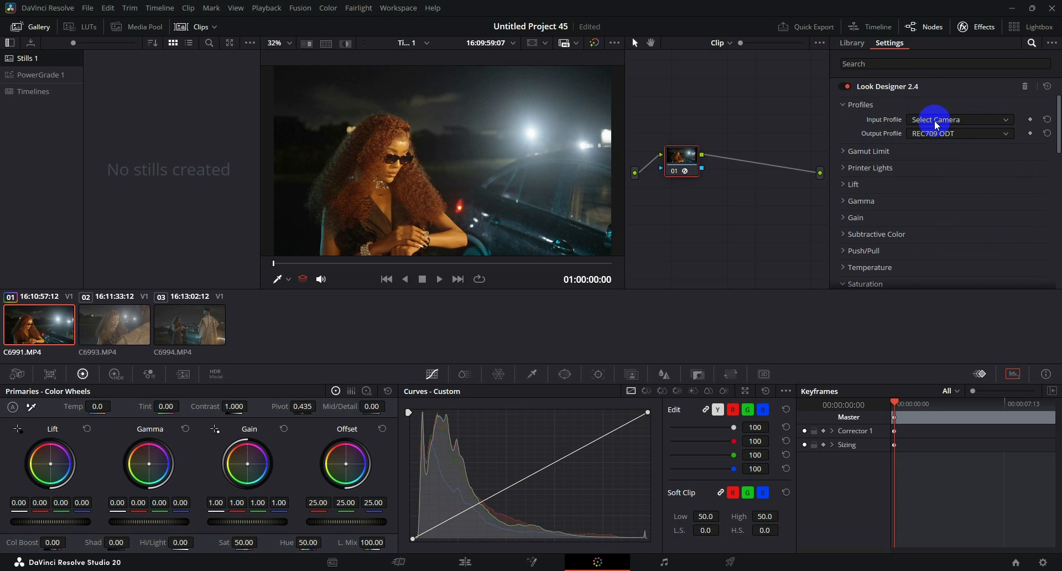
Step: Choose SONY SLog3 SGamut Cine as the input profile for clip C6991
left_click(934, 120)
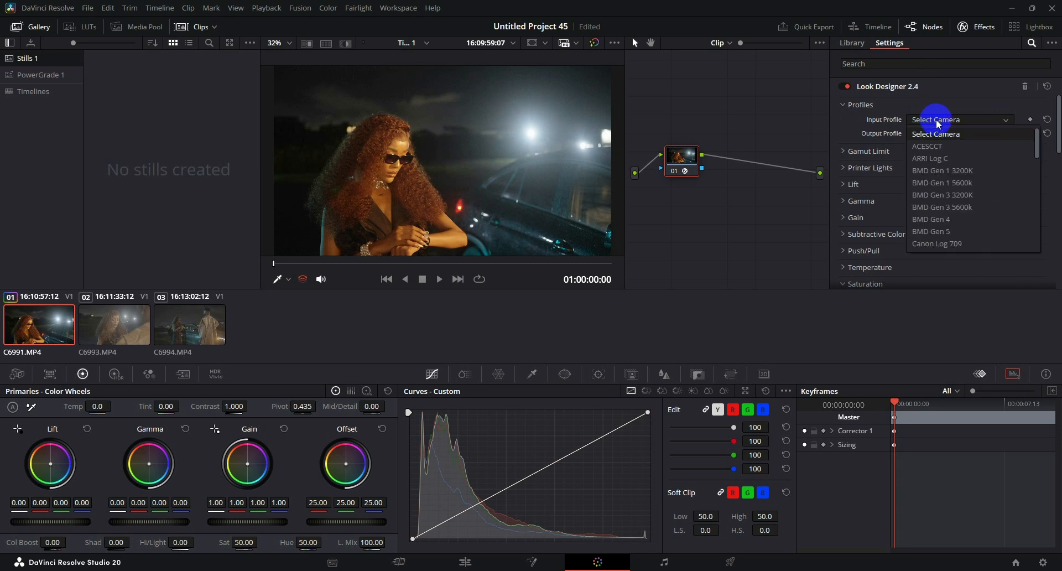
scroll(943, 204, "down", 5)
scroll(944, 203, "down", 2)
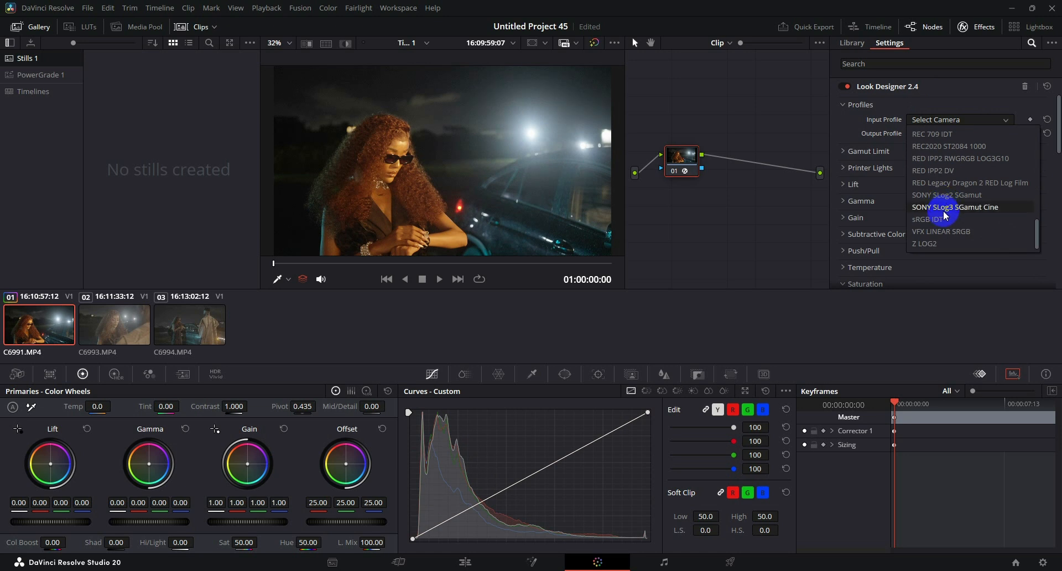
left_click(946, 208)
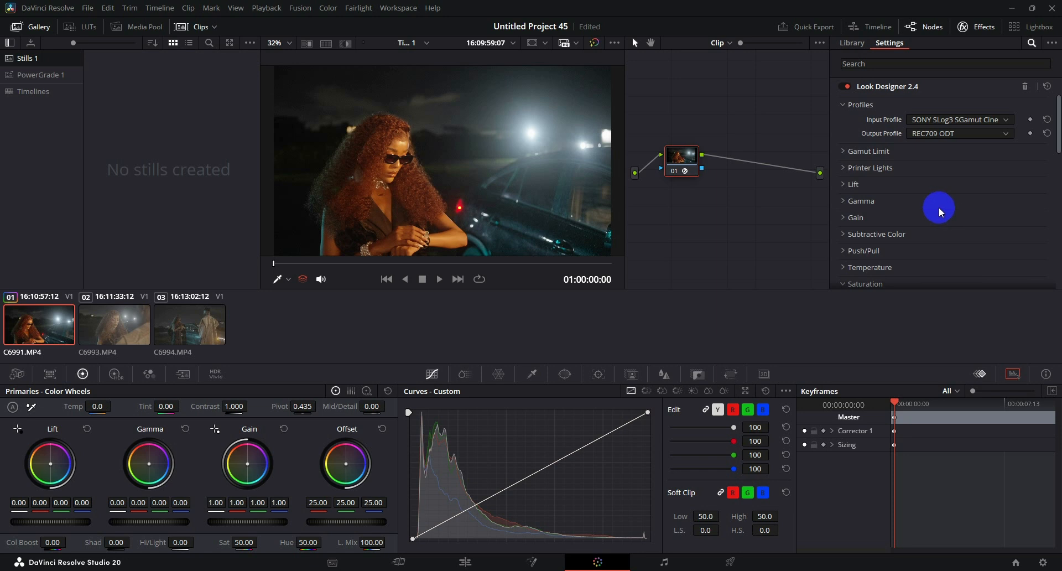
Step: Set the negative to Negative Stock GEN 2 with the AGFA XTR250 stock and compare clip C6991 with and without the node
scroll(929, 194, "down", 4)
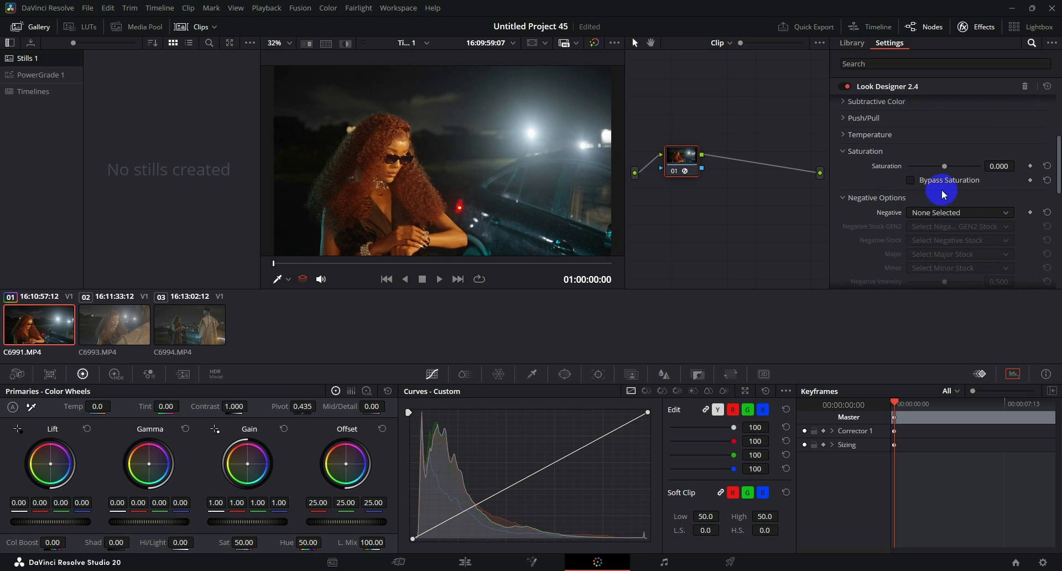
left_click(948, 213)
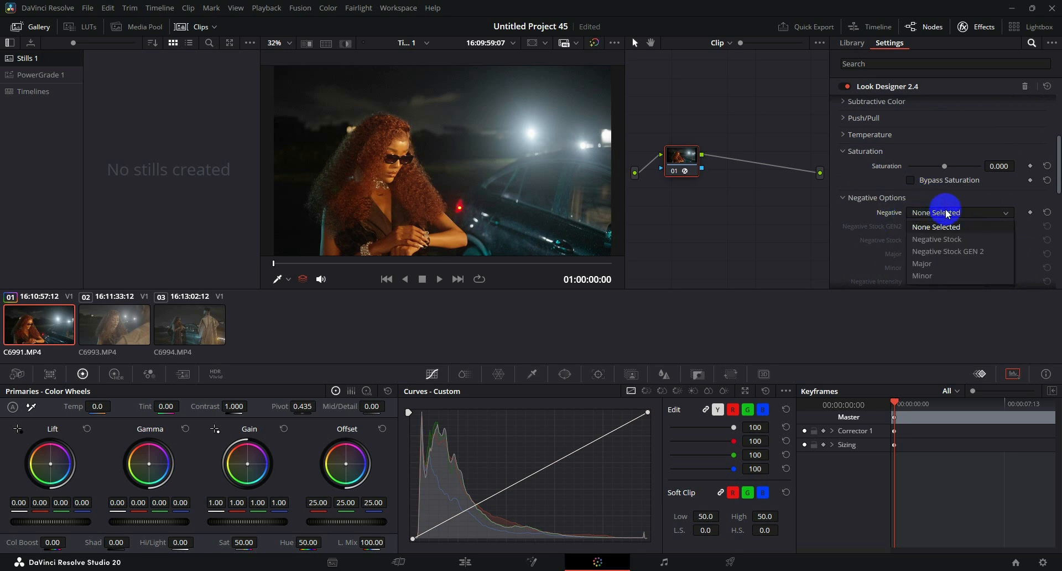
left_click(943, 253)
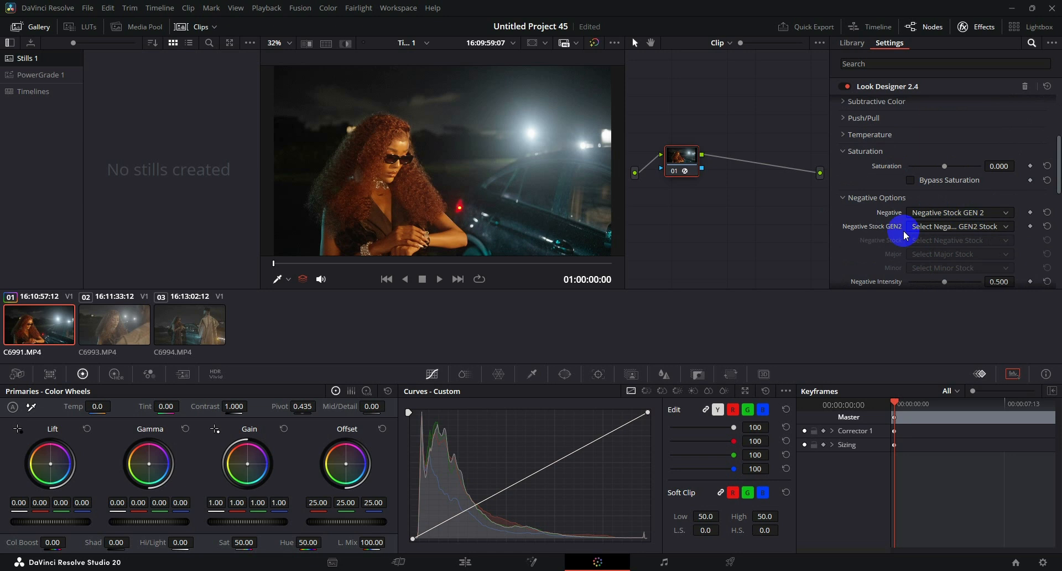
left_click(947, 227)
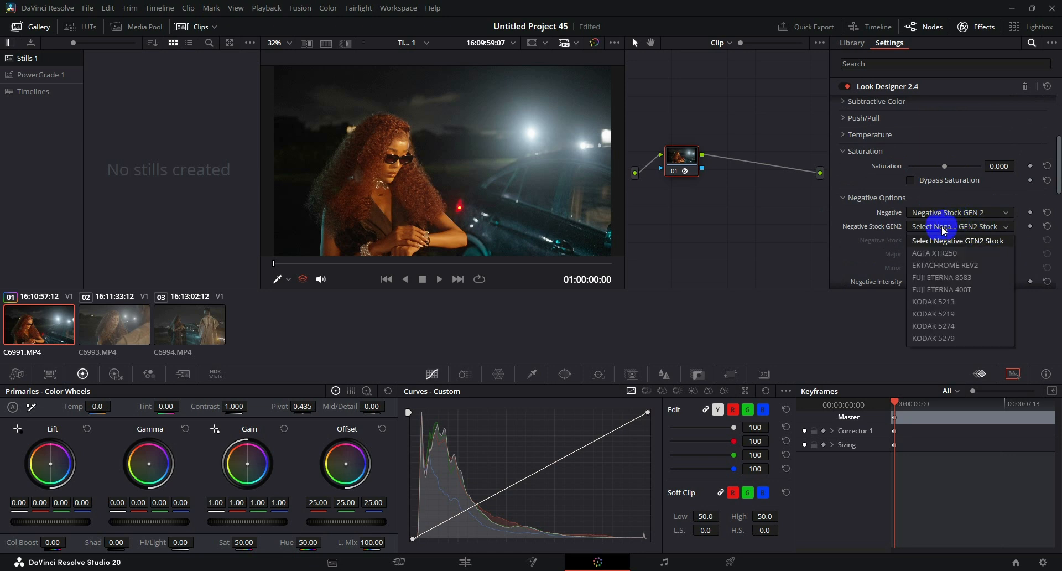
left_click(934, 256)
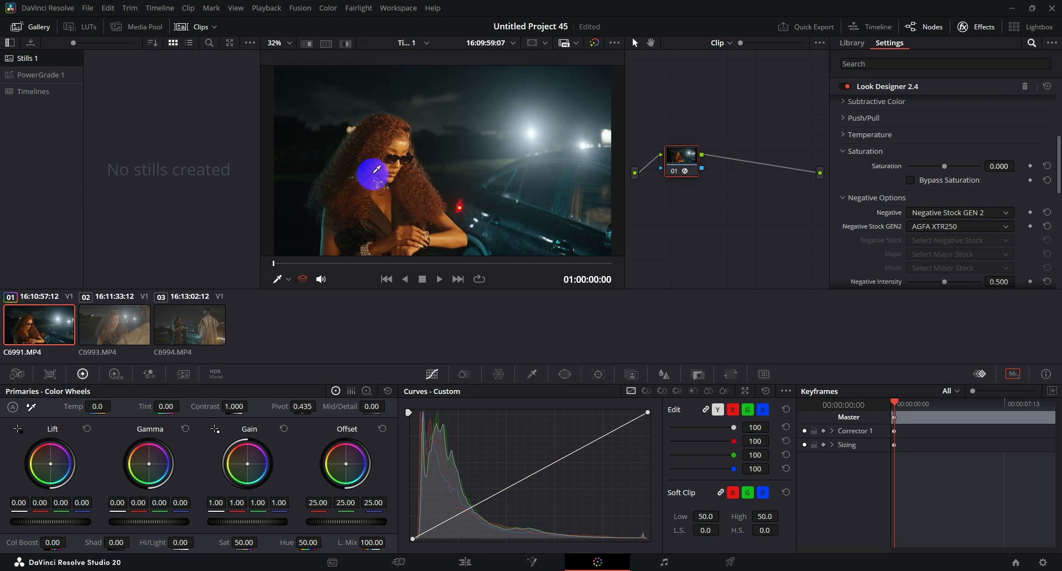
left_click(673, 175)
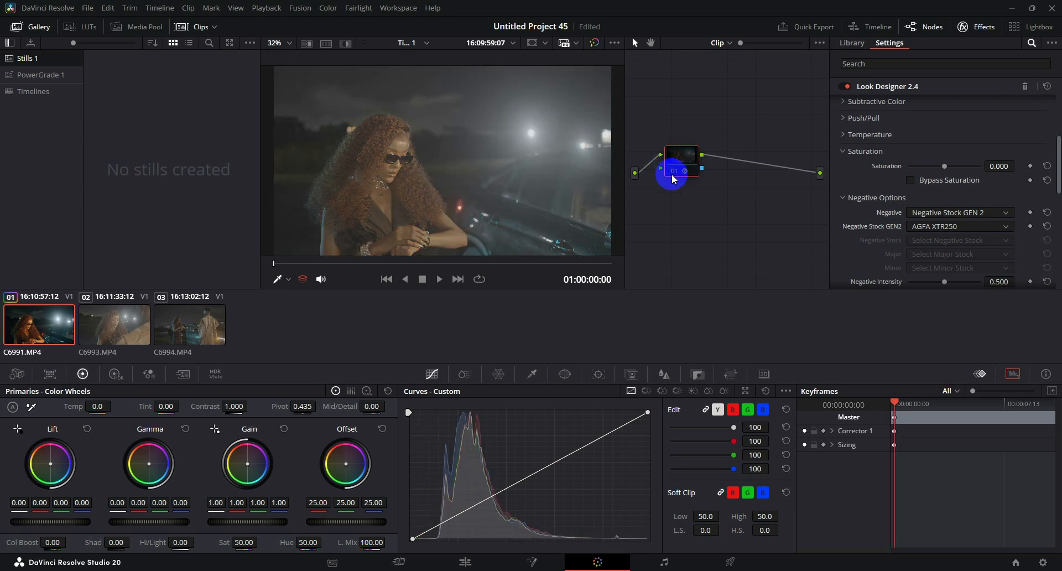
left_click(674, 176)
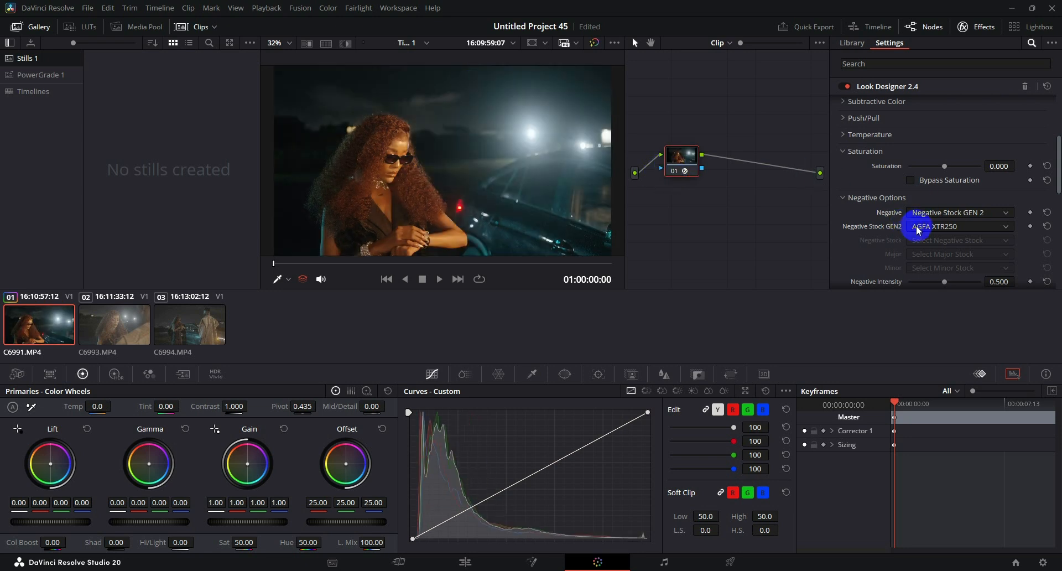
Step: Try the print contrast options F1 to F5 and FUJI 3510, and settle on F2 as the contrast option
scroll(871, 231, "down", 3)
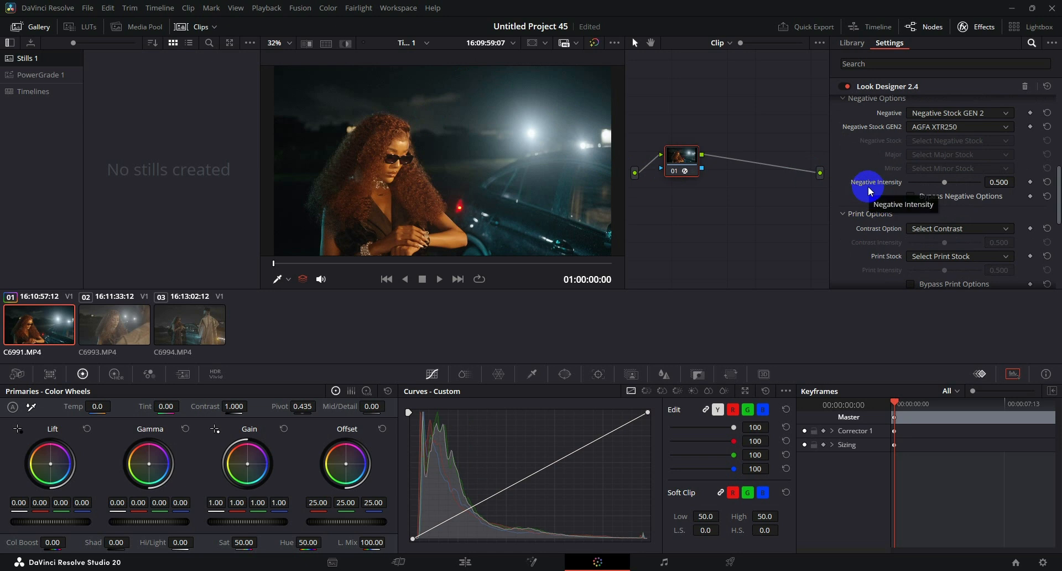
left_click(933, 230)
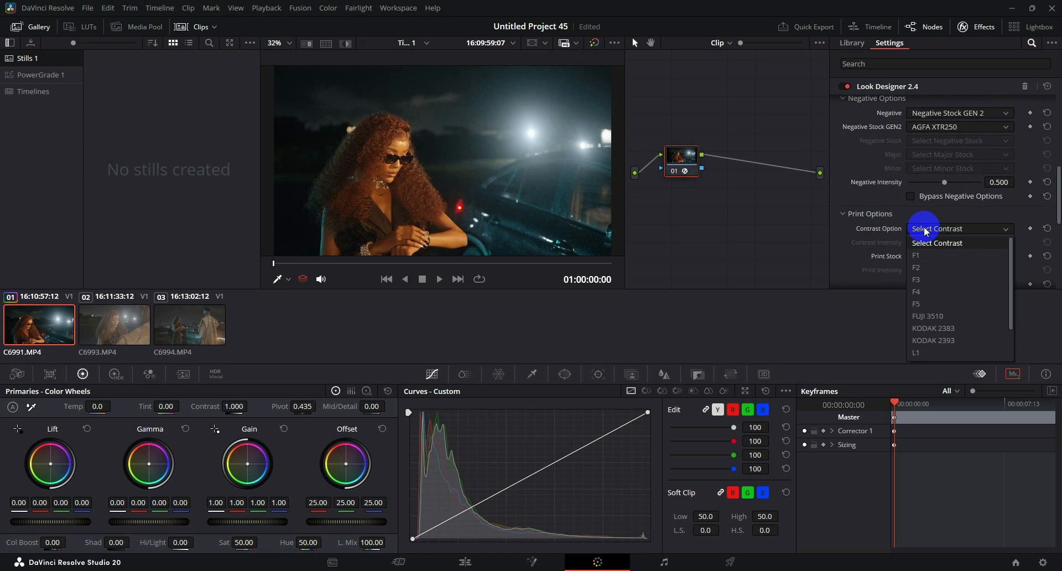
left_click(927, 256)
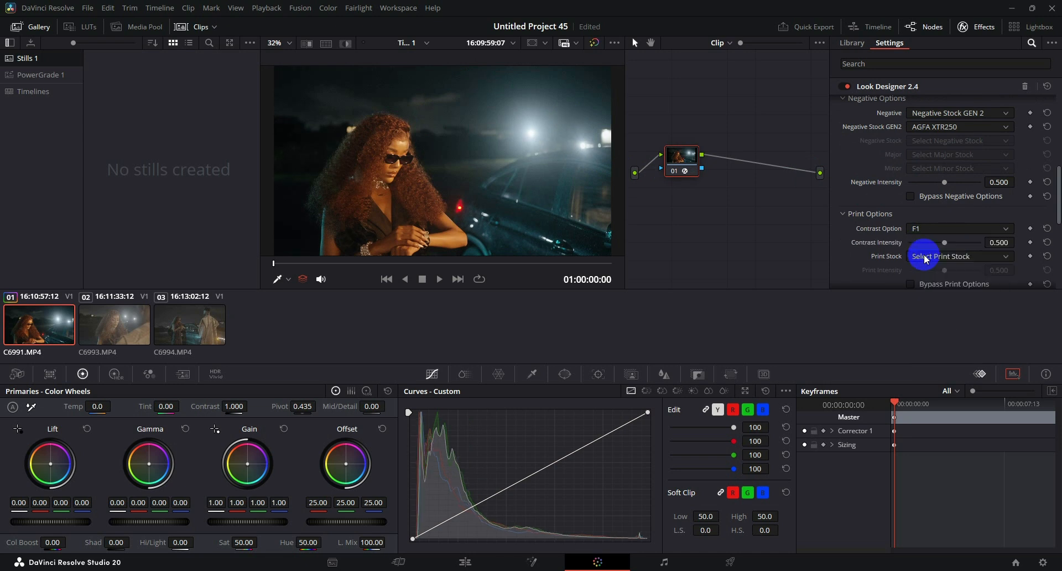
scroll(928, 226, "down", 1)
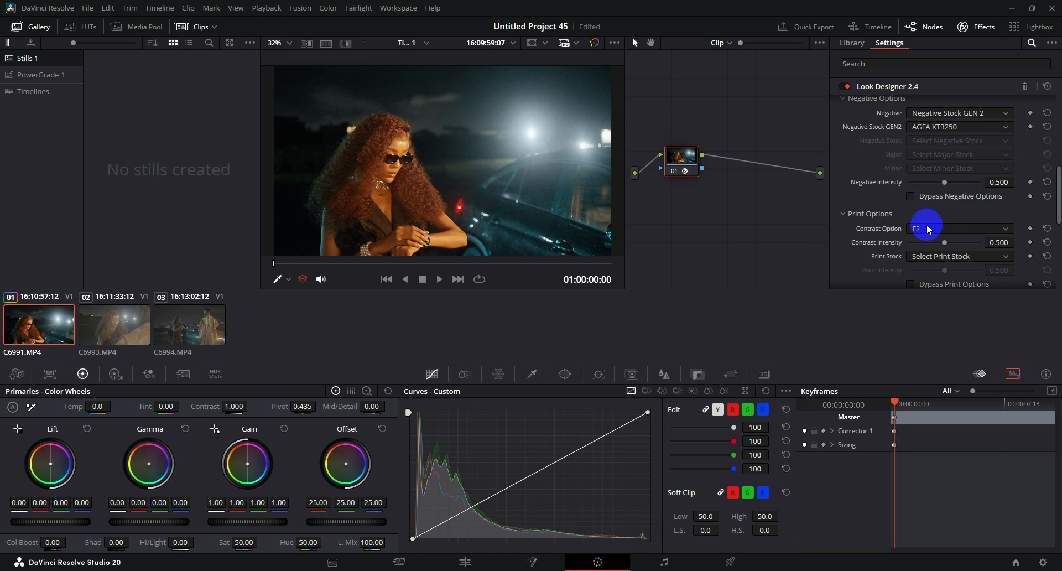
scroll(928, 229, "up", 1)
scroll(929, 228, "down", 1)
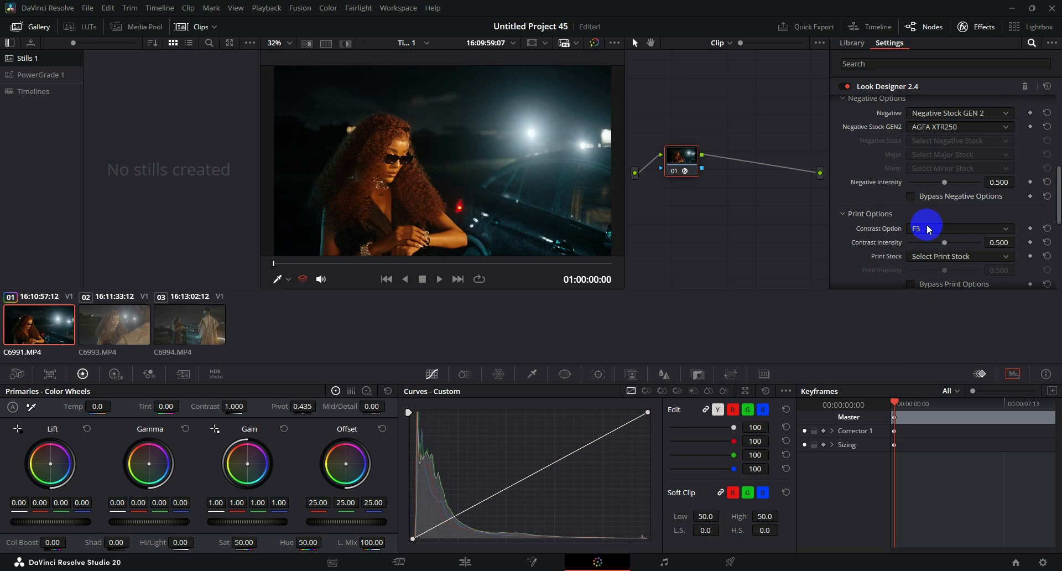
scroll(929, 229, "down", 1)
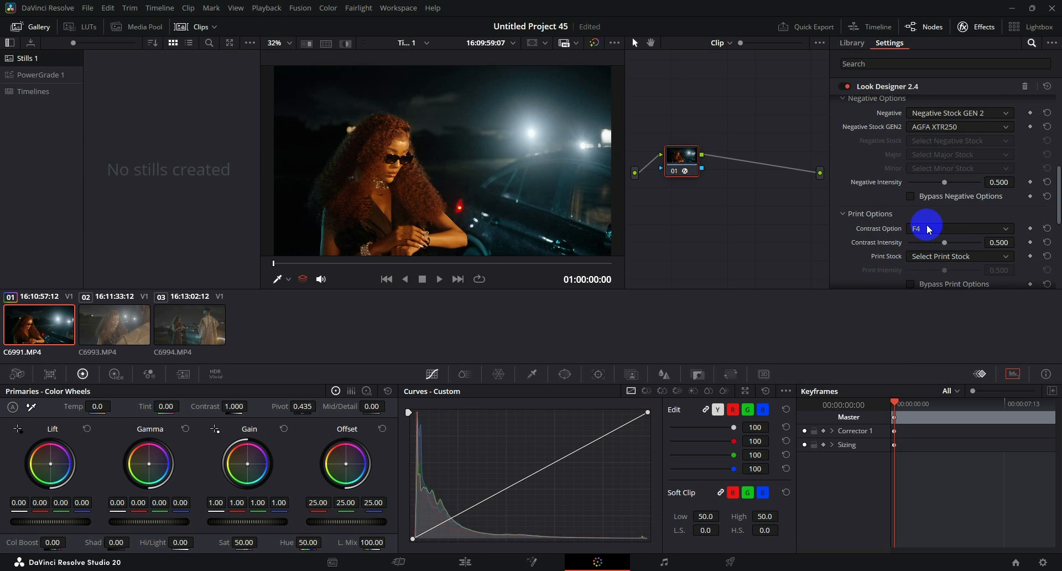
scroll(929, 228, "down", 1)
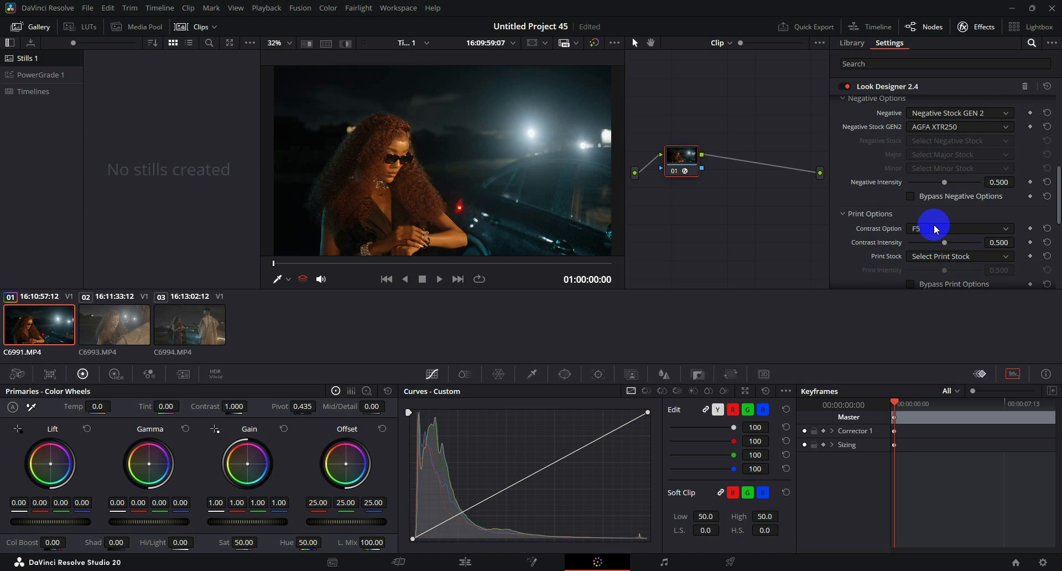
scroll(936, 230, "down", 1)
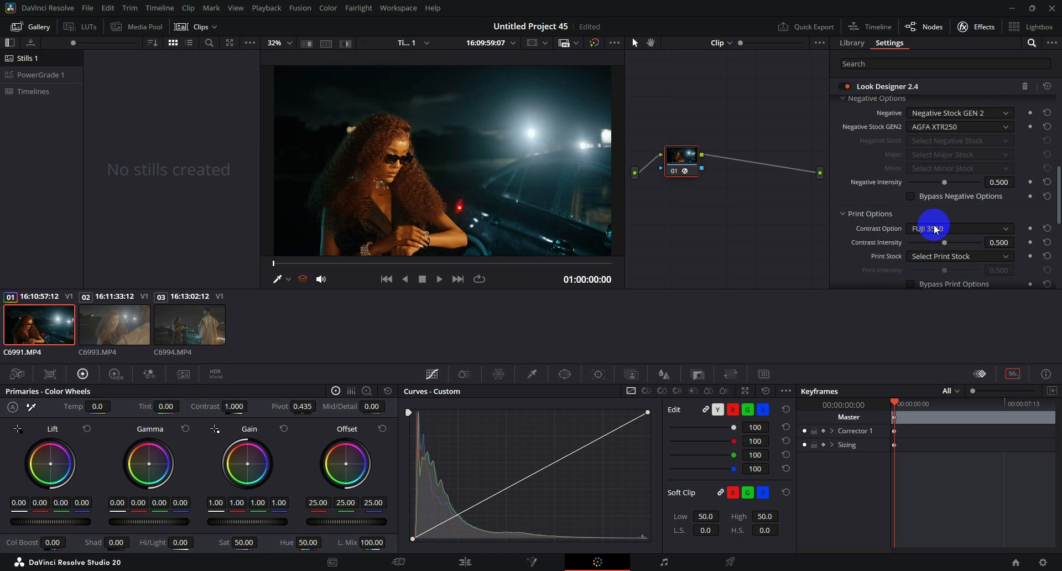
left_click(936, 229)
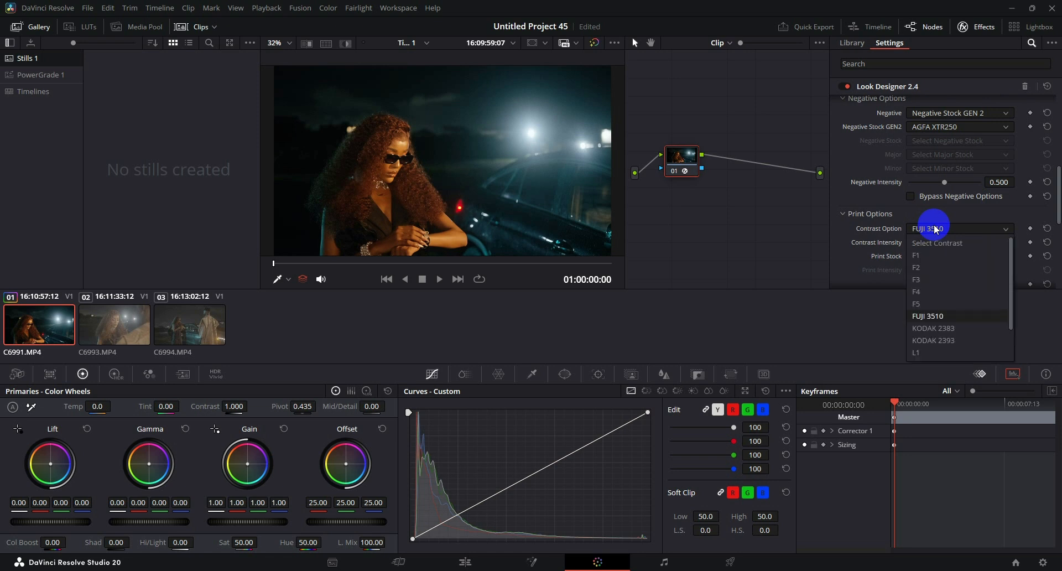
left_click(930, 267)
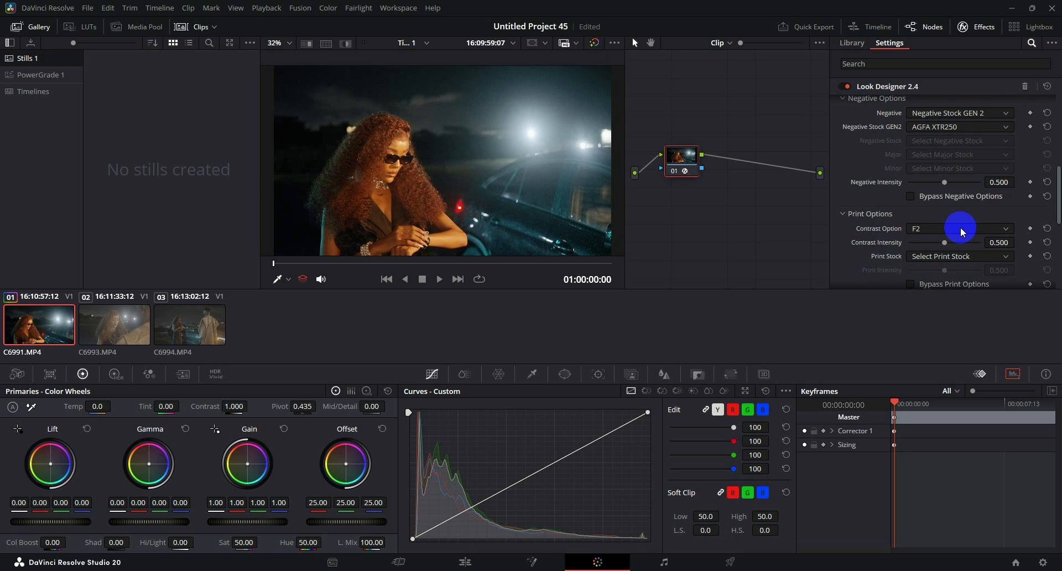
Step: Try the CI 500D Gen1, Fuji CP 3510, Fuji Eterna CI 8503, FUJI 3510 GEN 2 and FUJI ETERNA DI JAPAN print stocks
left_click(941, 256)
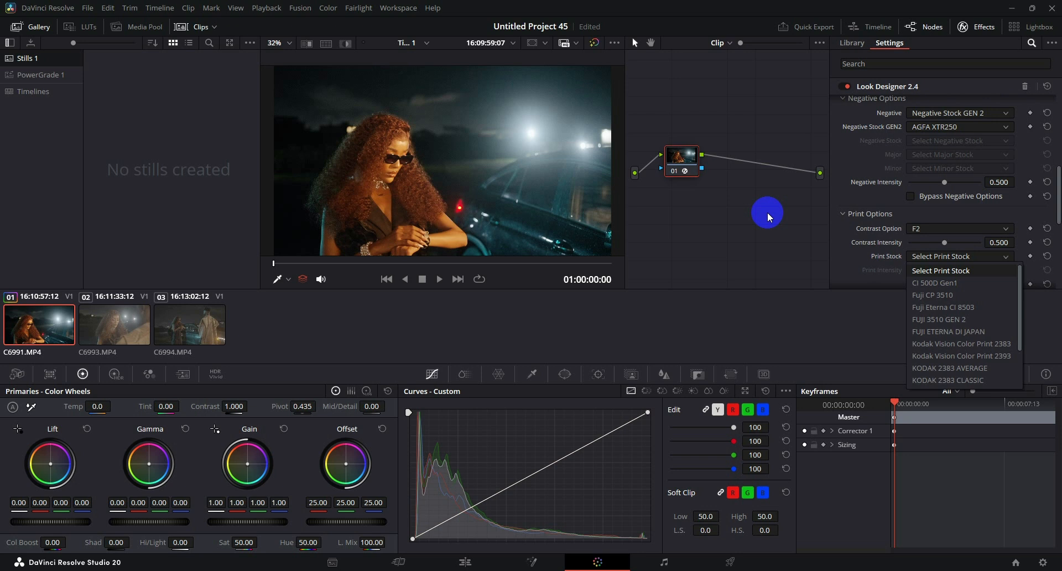
left_click(935, 283)
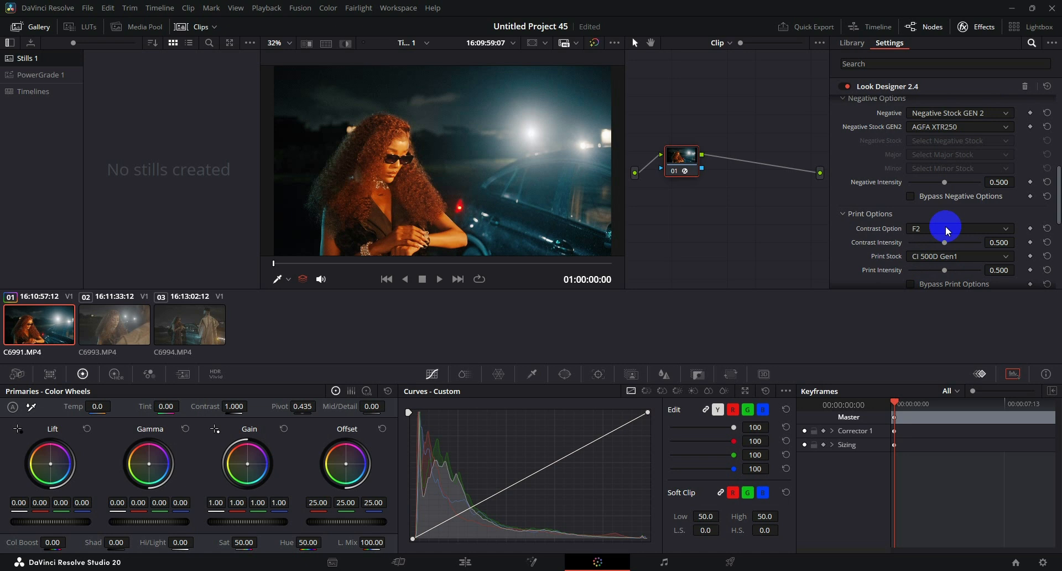
scroll(947, 231, "down", 2)
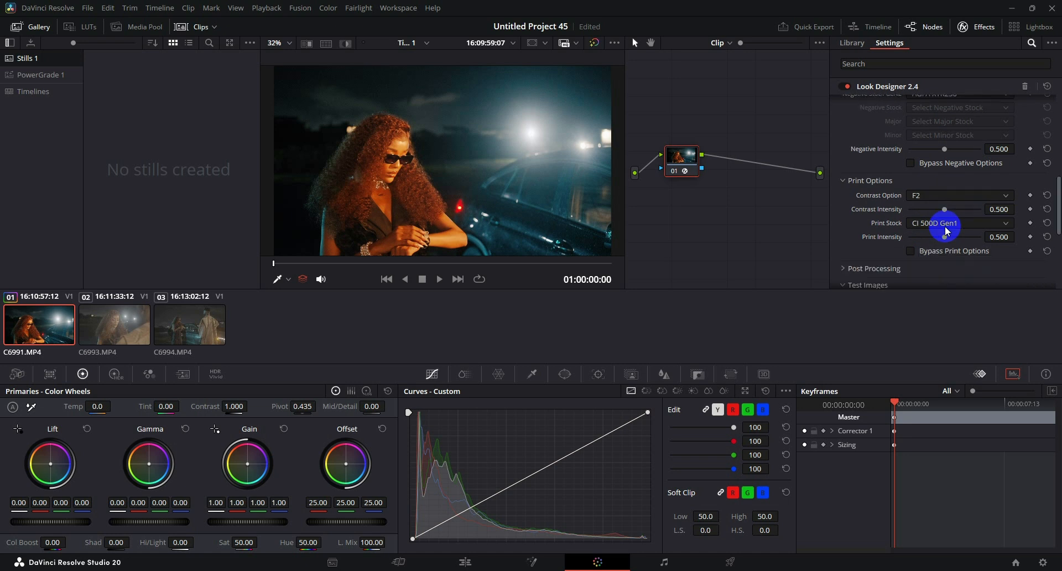
left_click(948, 227)
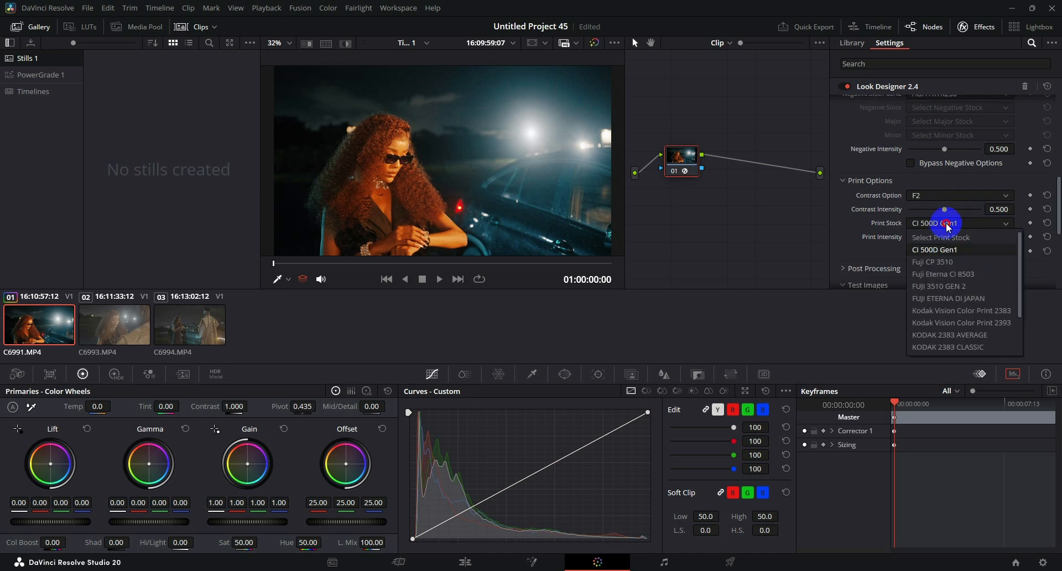
left_click(949, 238)
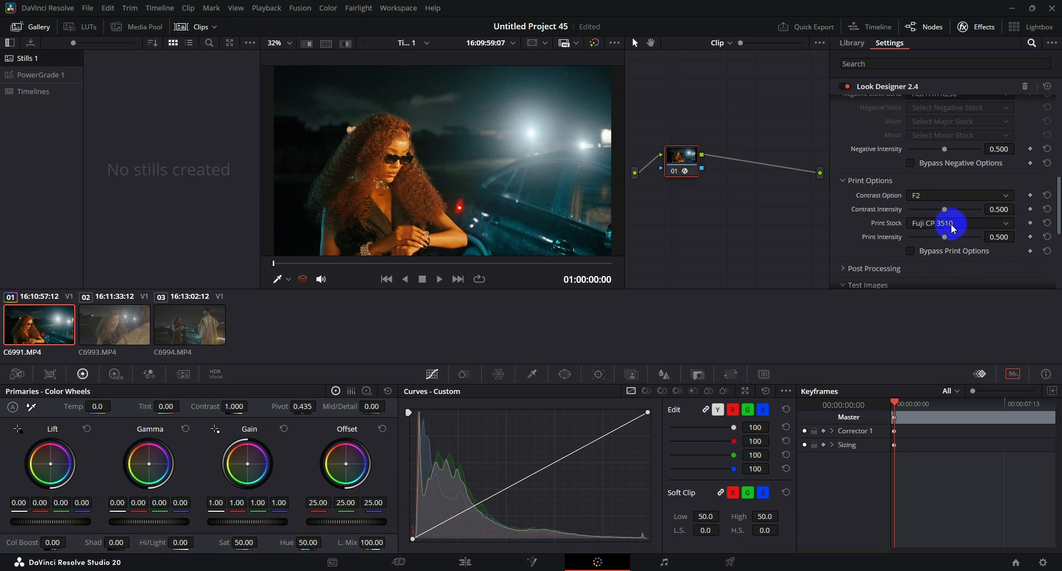
scroll(953, 228, "down", 1)
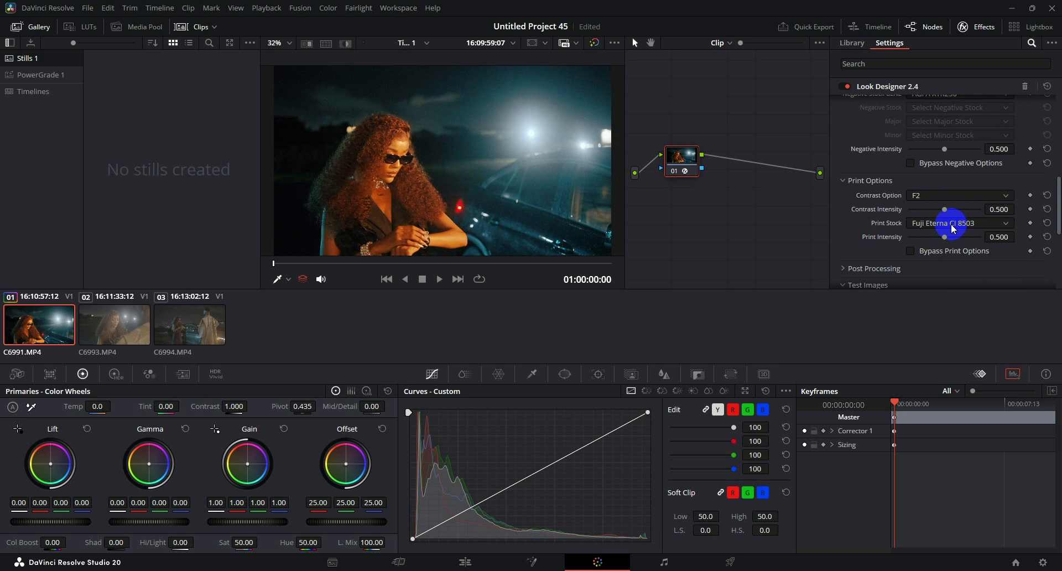
scroll(953, 228, "down", 1)
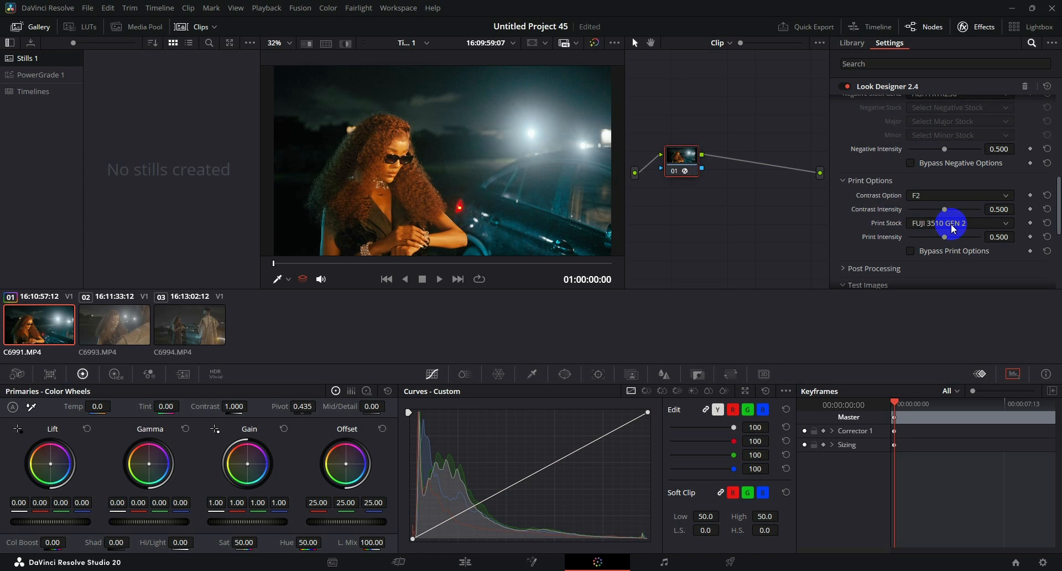
scroll(953, 228, "down", 1)
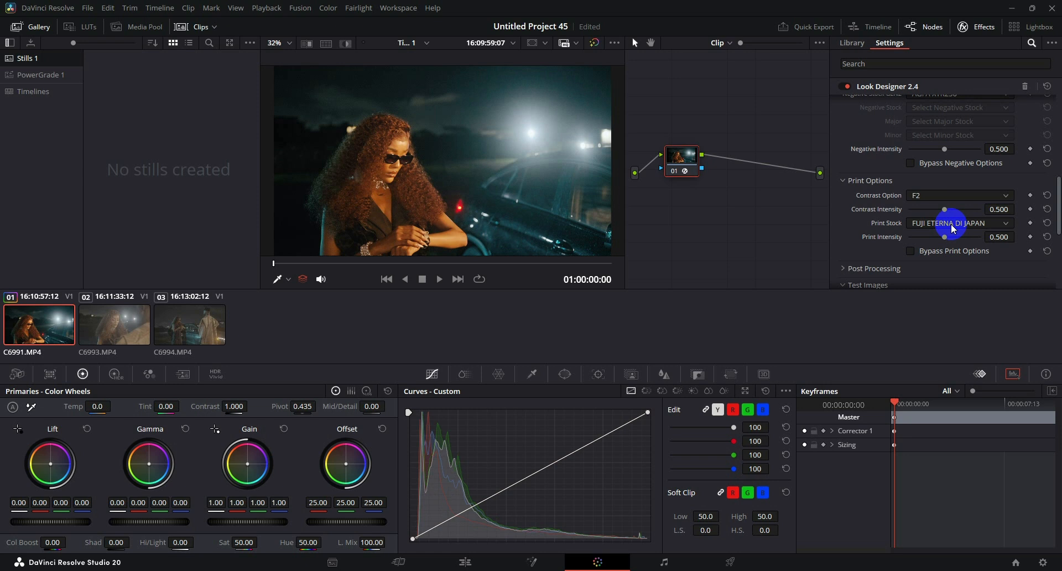
scroll(955, 231, "up", 1)
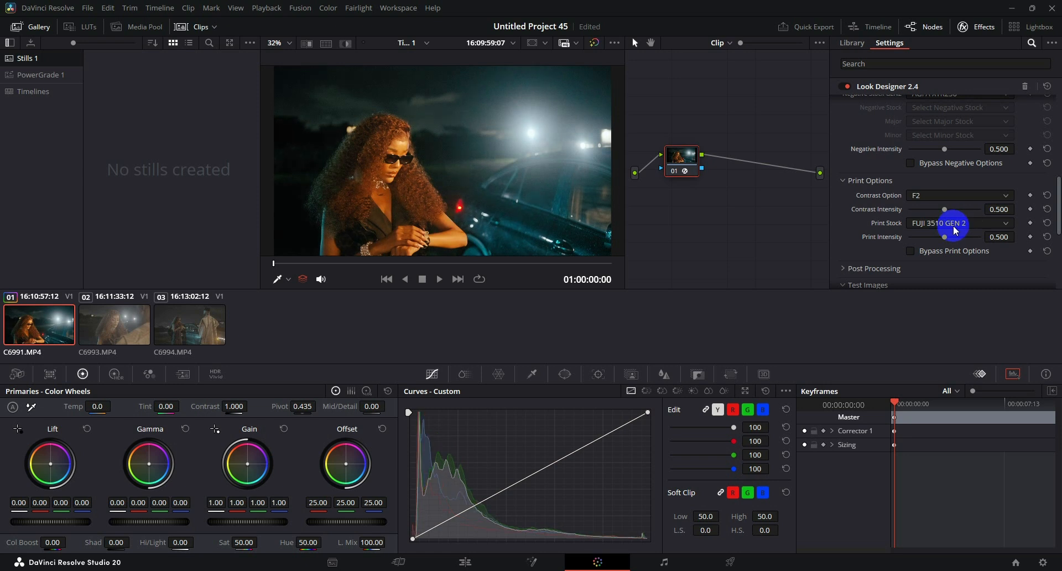
Step: Compare the Kodak Vision Color Print 2393 and 2383 print stocks and select KODAK 2383 AVERAGE
scroll(955, 231, "down", 1)
scroll(955, 231, "down", 1)
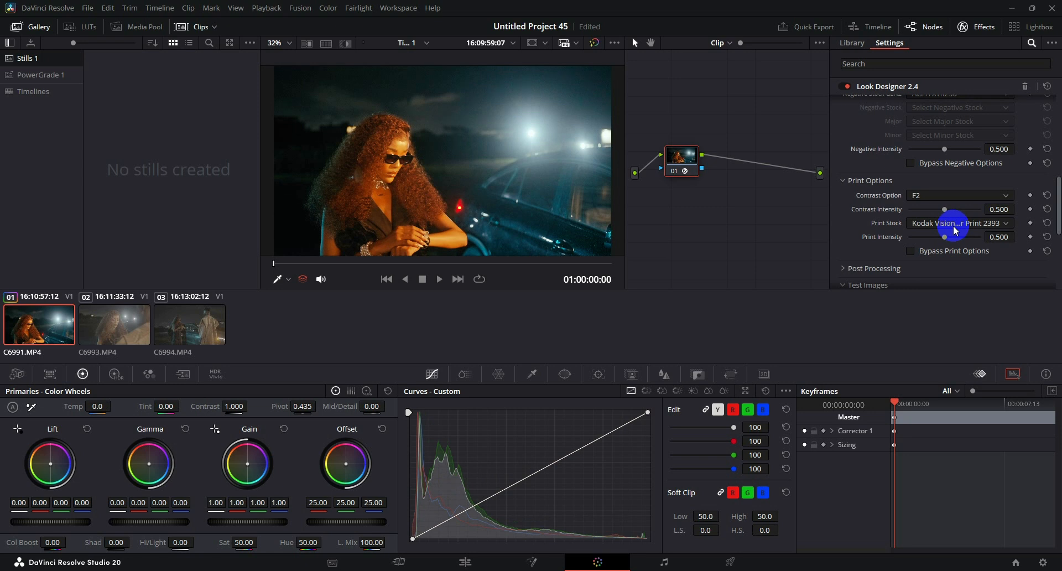
scroll(954, 228, "down", 1)
scroll(954, 228, "up", 1)
scroll(954, 228, "down", 1)
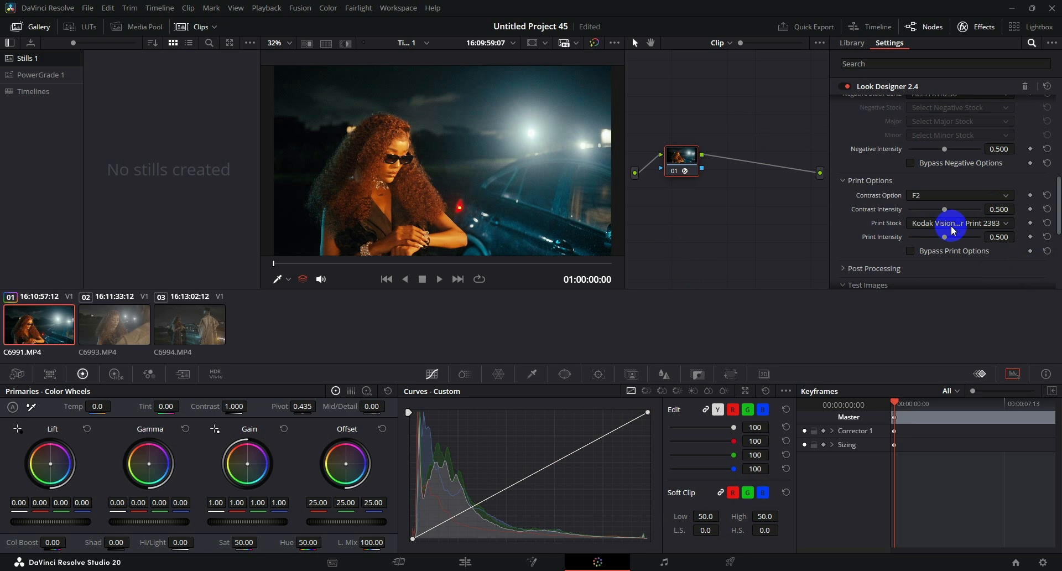
scroll(954, 231, "up", 1)
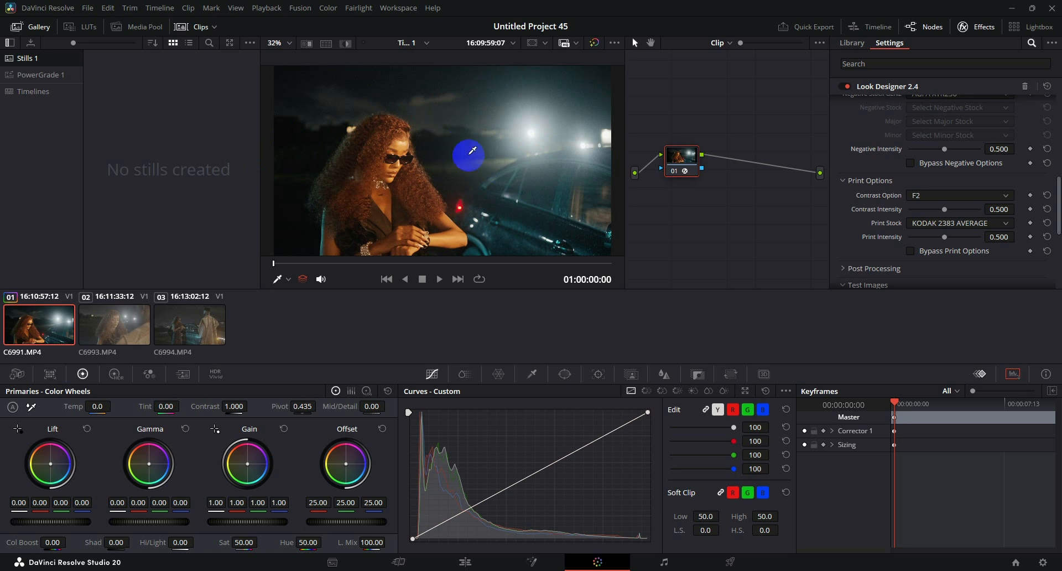
left_click(934, 227)
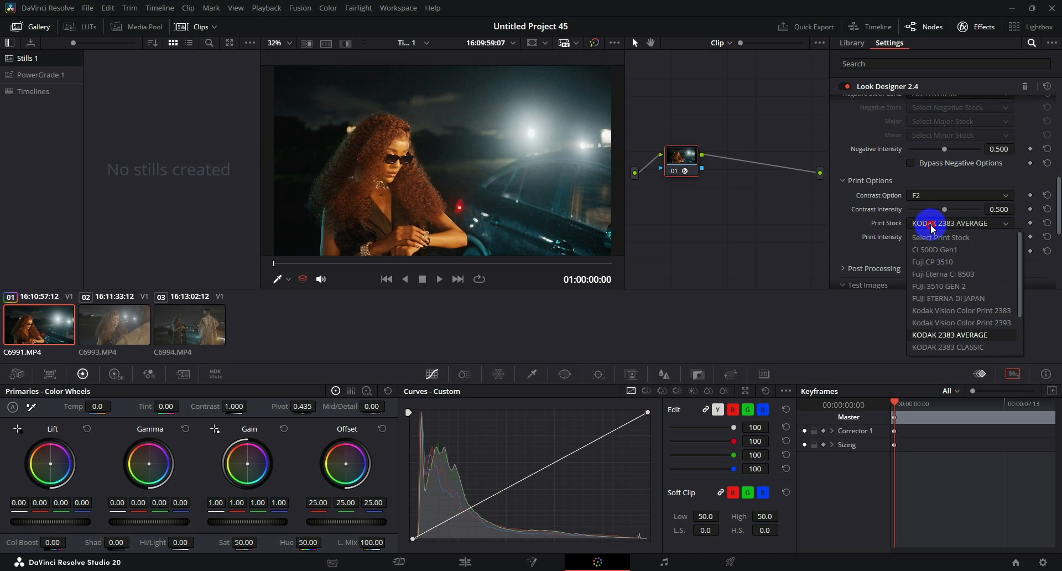
left_click(947, 335)
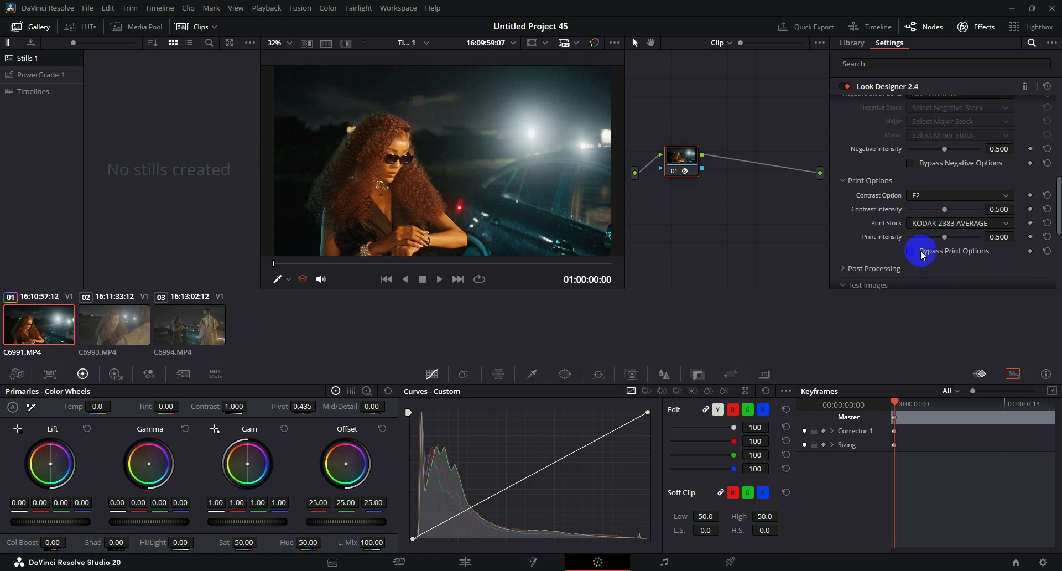
Step: Compare the KODAK 2383 MODERN, 2393 V2, 2383 AVERAGE and Fuji Eterna print stocks, and settle on KODAK 2383 CLASSIC
scroll(934, 223, "down", 1)
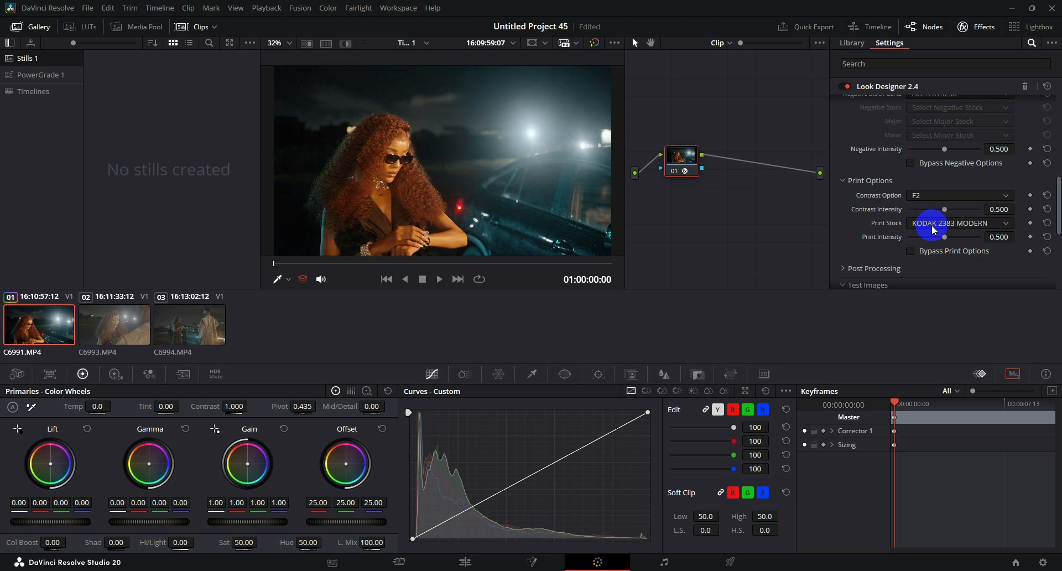
scroll(933, 230, "down", 1)
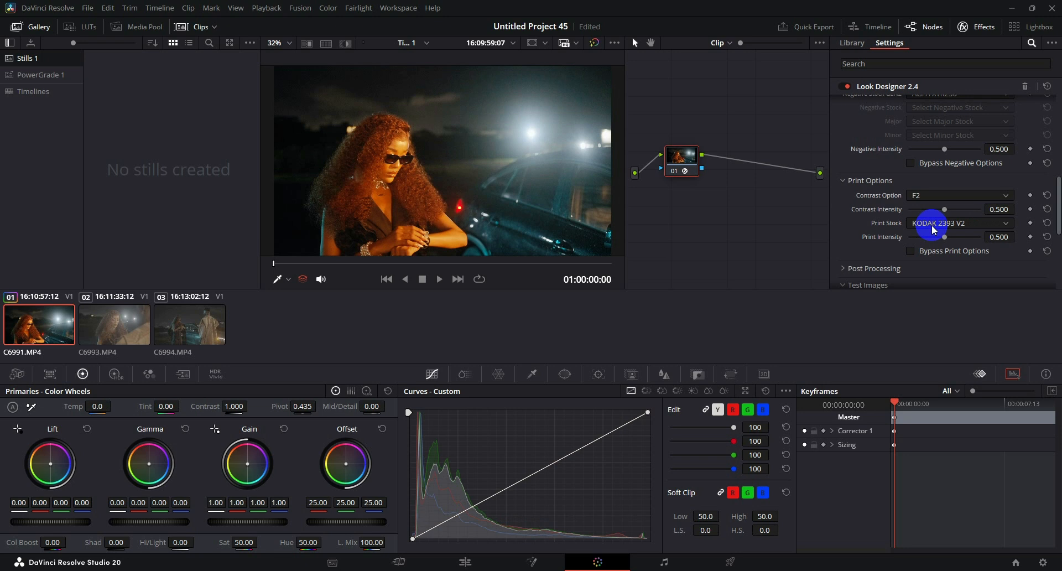
scroll(934, 229, "down", 3)
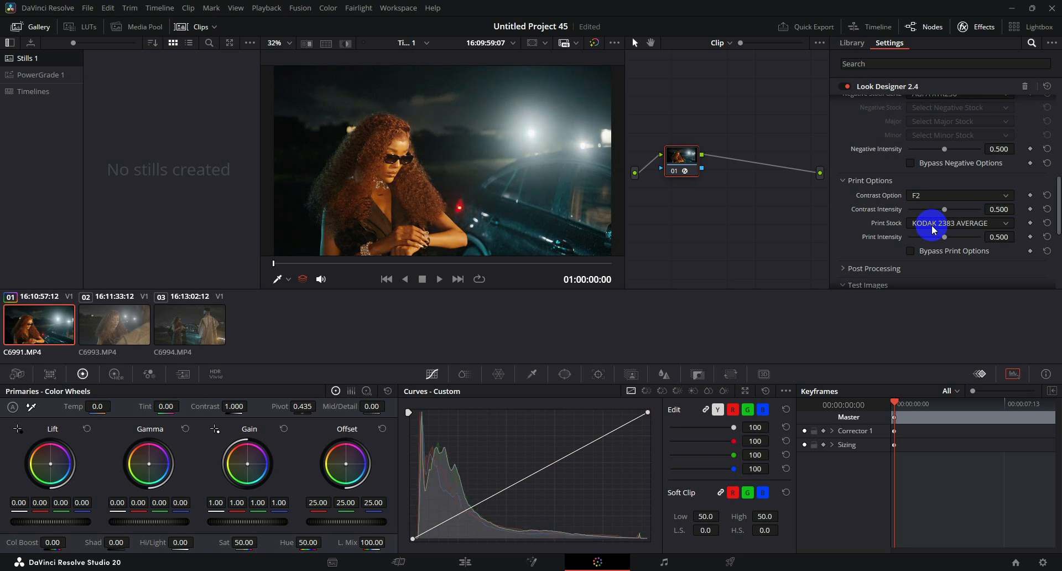
scroll(934, 230, "down", 1)
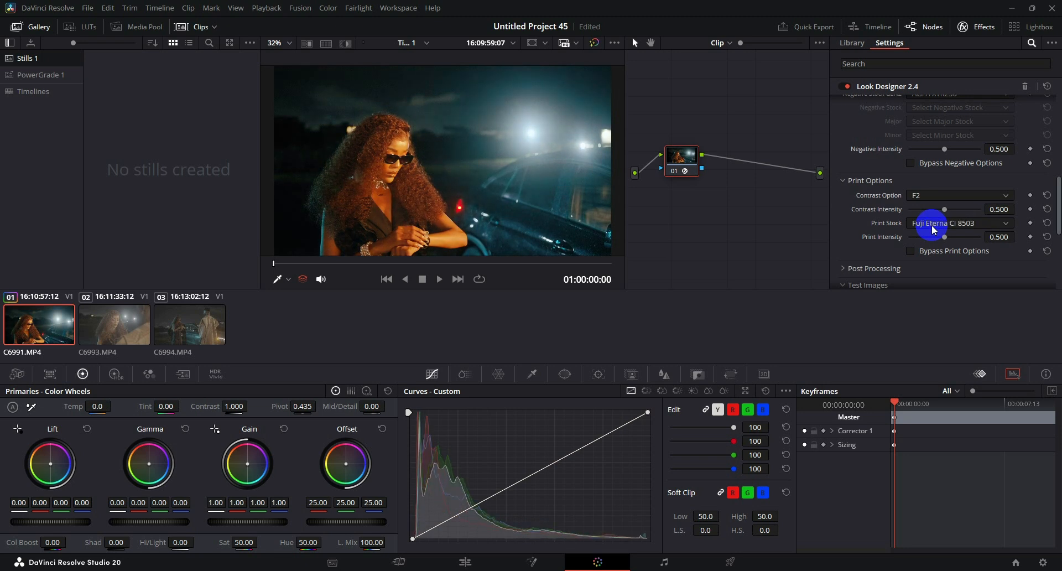
scroll(933, 230, "down", 1)
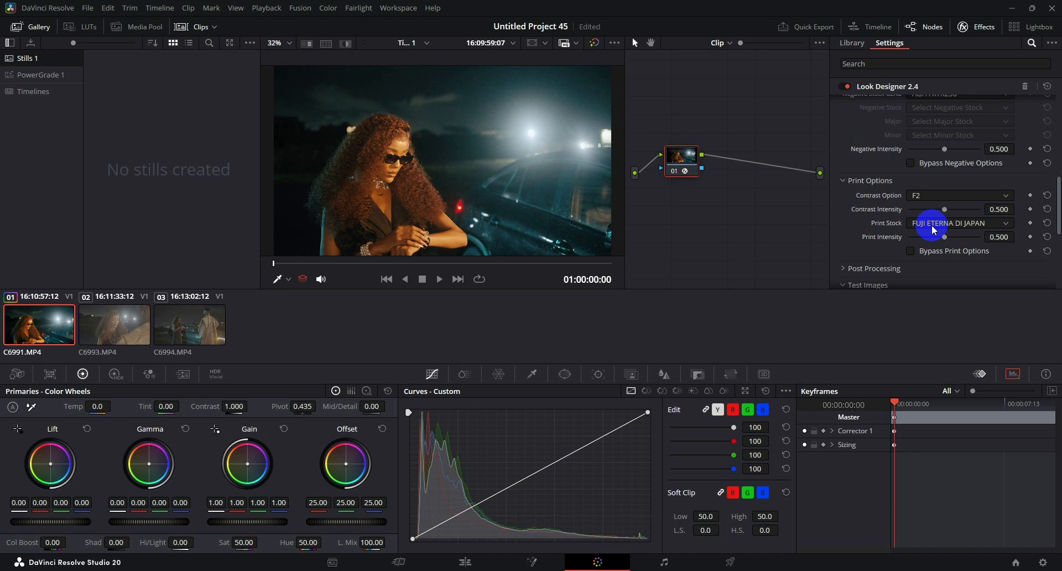
scroll(933, 230, "down", 3)
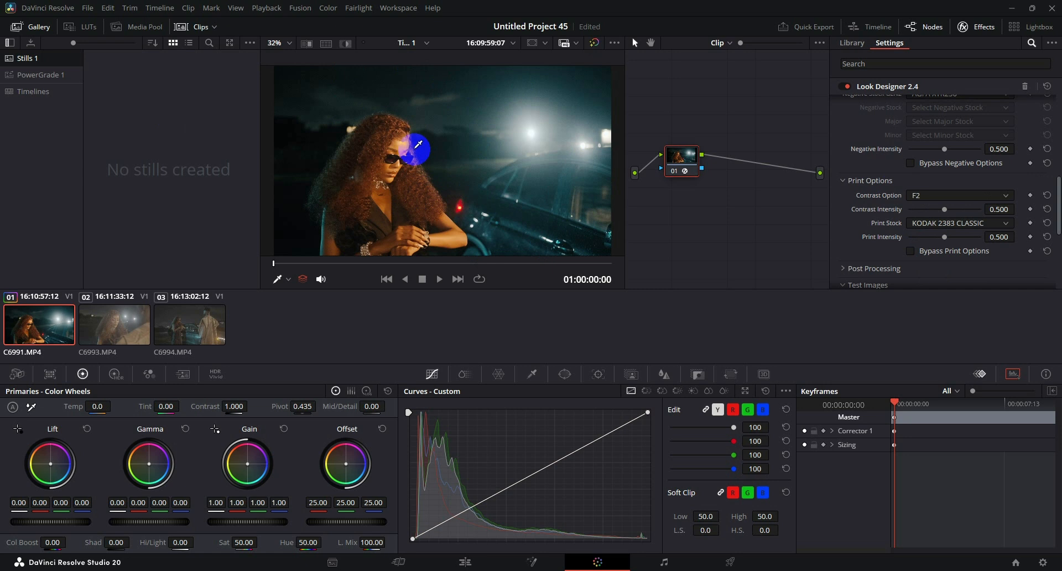
Step: Apply 2.40 output blanking to the timeline
left_click(146, 7)
mouse_move(191, 281)
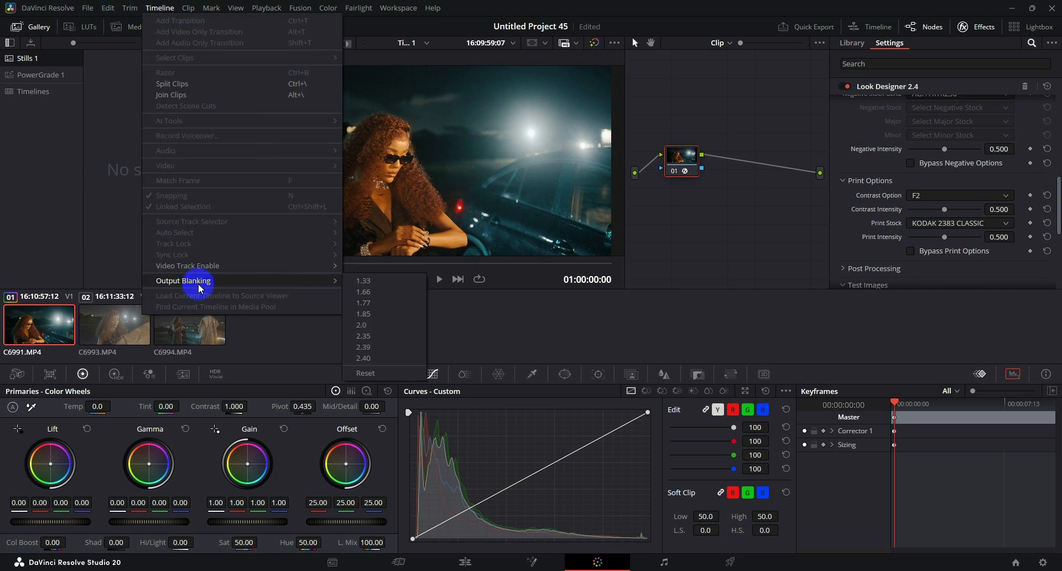
left_click(380, 358)
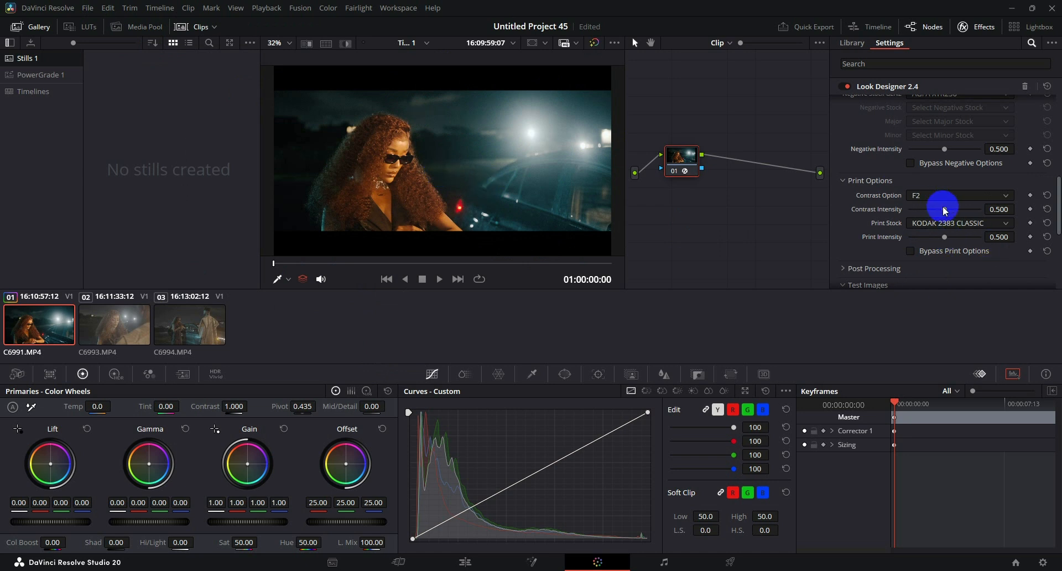
Step: Raise the negative intensity to about 0.783 and the print intensity to about 0.612
scroll(930, 181, "up", 3)
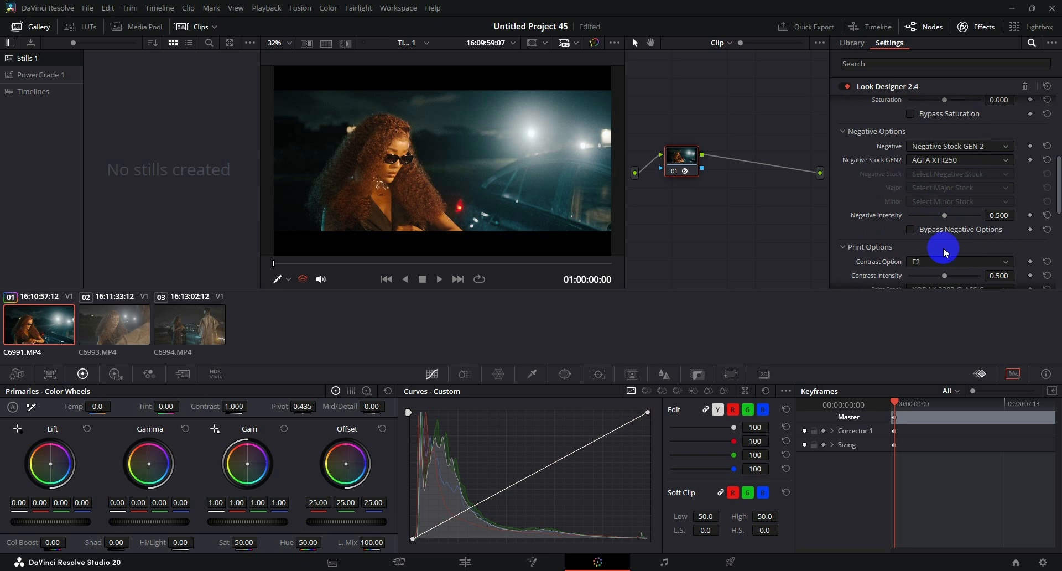
scroll(935, 238, "down", 2)
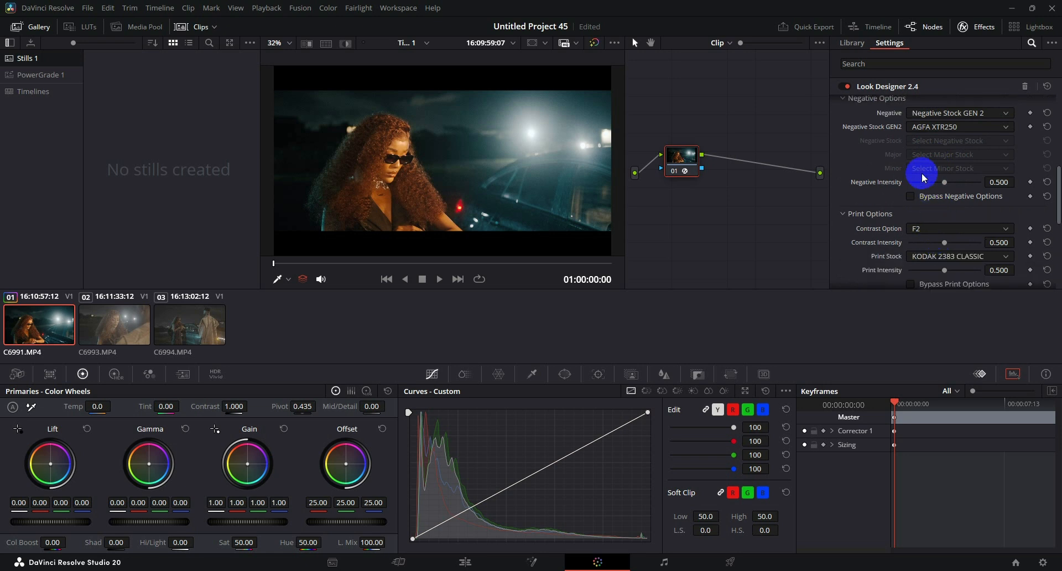
left_click_drag(944, 182, 967, 200)
scroll(961, 227, "down", 4)
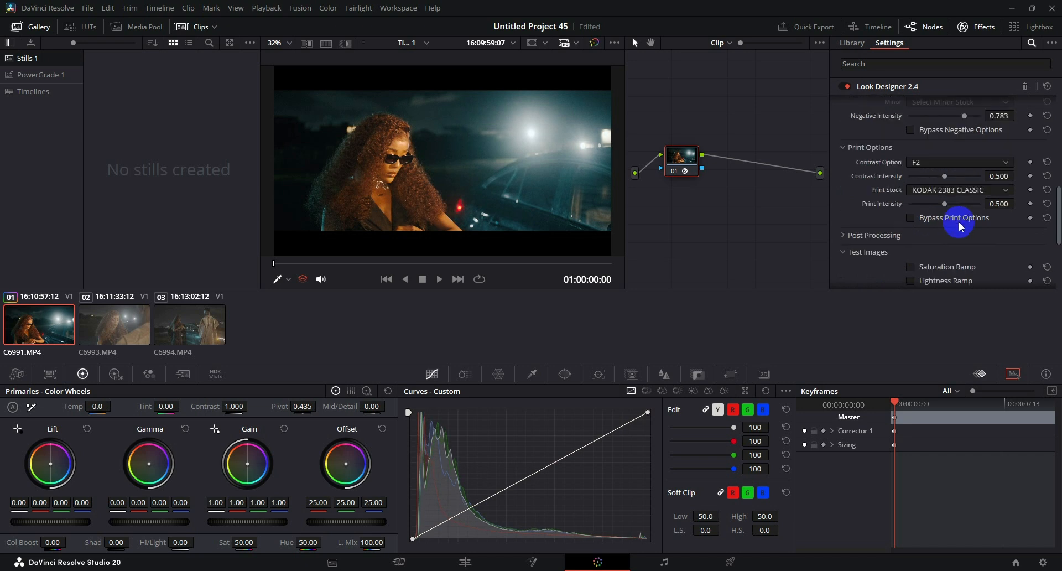
mouse_move(947, 203)
left_mouse_down()
mouse_move(967, 205)
mouse_move(910, 208)
mouse_move(963, 216)
mouse_move(939, 209)
mouse_move(952, 209)
left_mouse_up()
scroll(914, 171, "up", 1)
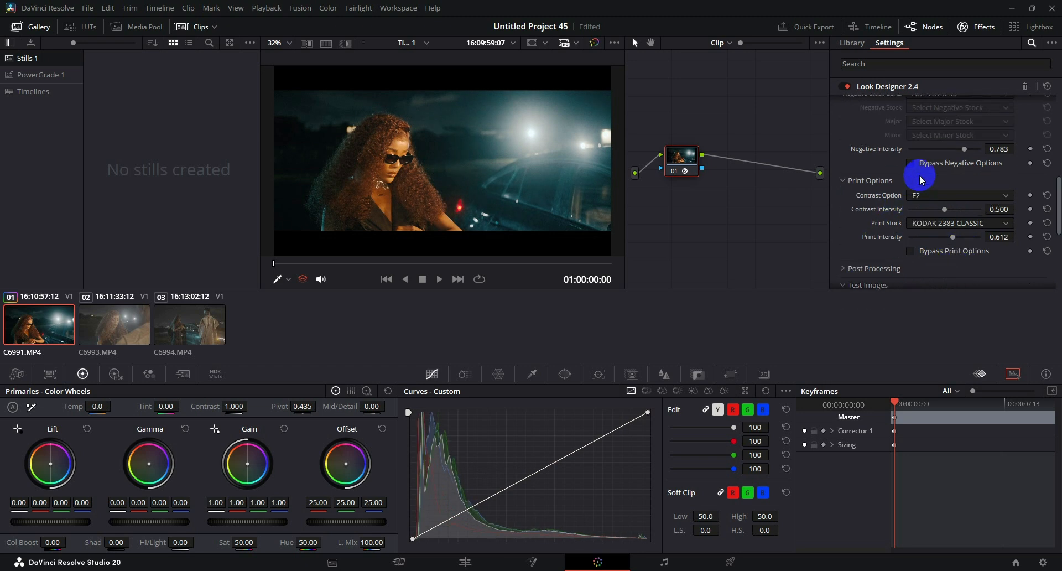
Step: Review Look Designer's remaining settings, including the Post Processing, Test Images, LUT export and Global Blend options
scroll(902, 178, "down", 3)
scroll(902, 179, "down", 2)
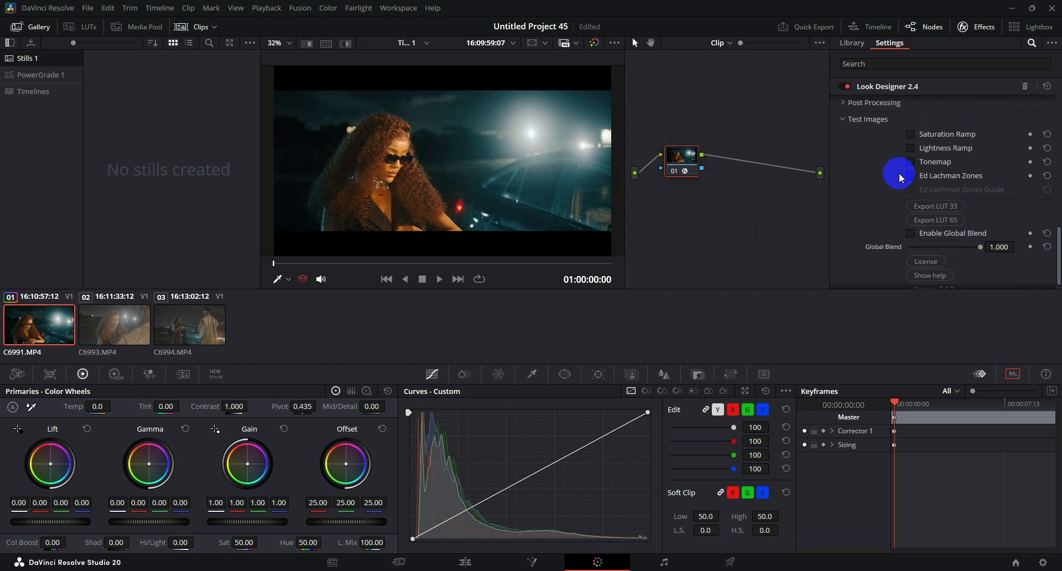
scroll(902, 179, "up", 7)
scroll(902, 178, "down", 3)
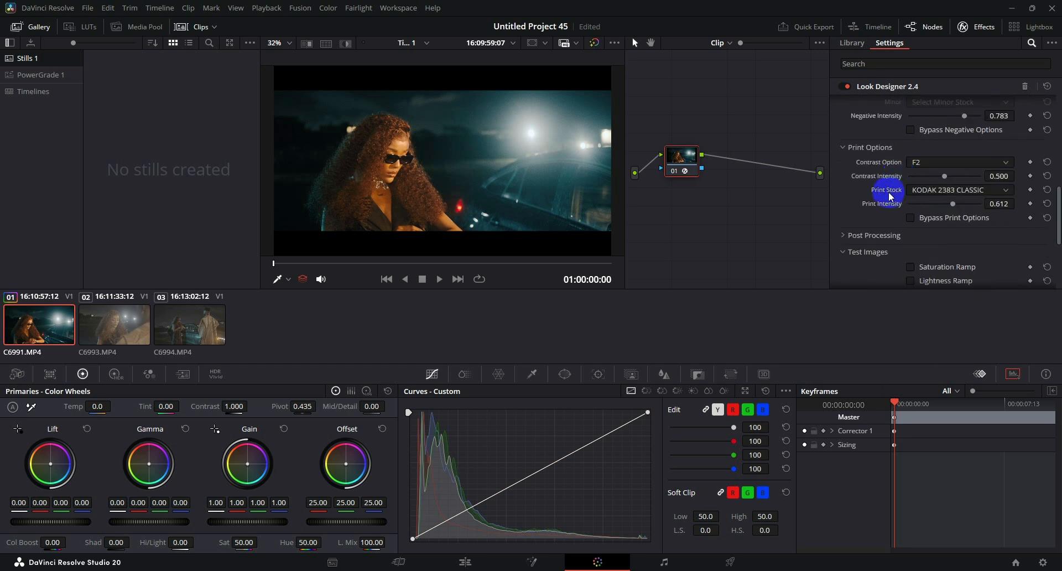
scroll(889, 195, "down", 2)
scroll(889, 195, "up", 4)
scroll(889, 197, "down", 3)
left_click(844, 203)
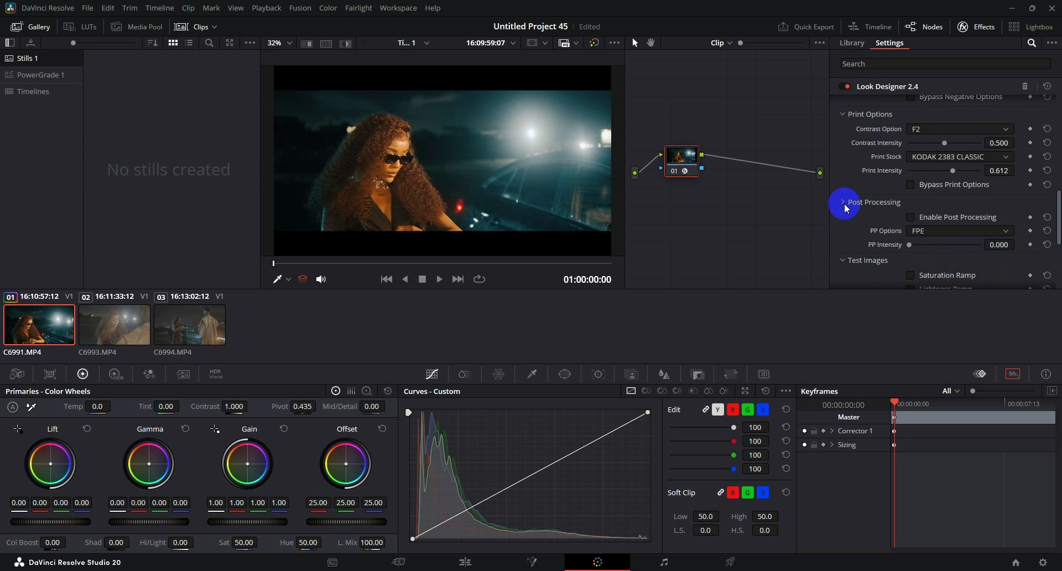
left_click(844, 204)
scroll(849, 206, "down", 2)
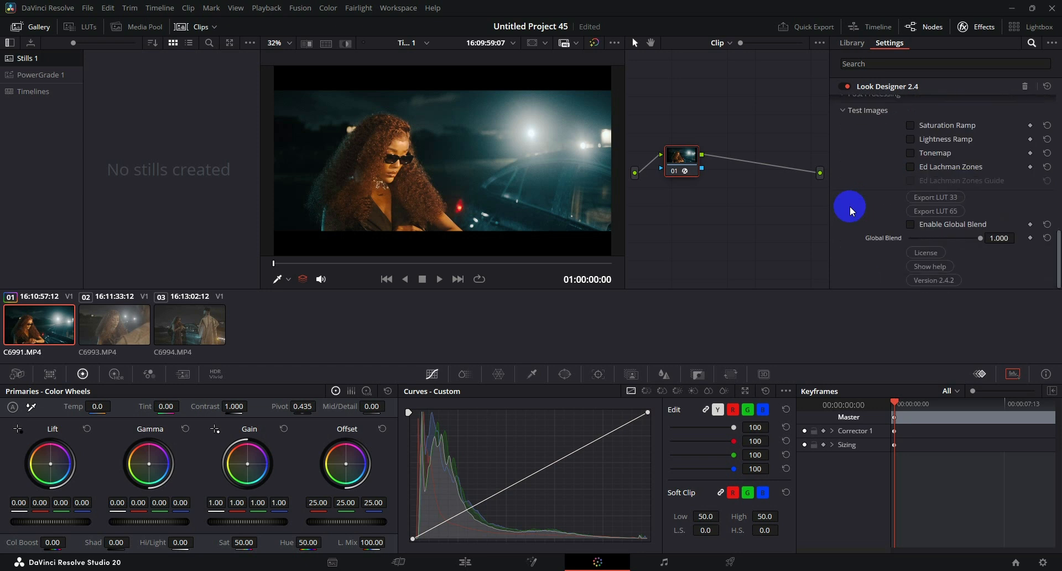
Step: Try adjusting the Printer Lights All and Red values, and reset both to their defaults
scroll(850, 206, "up", 5)
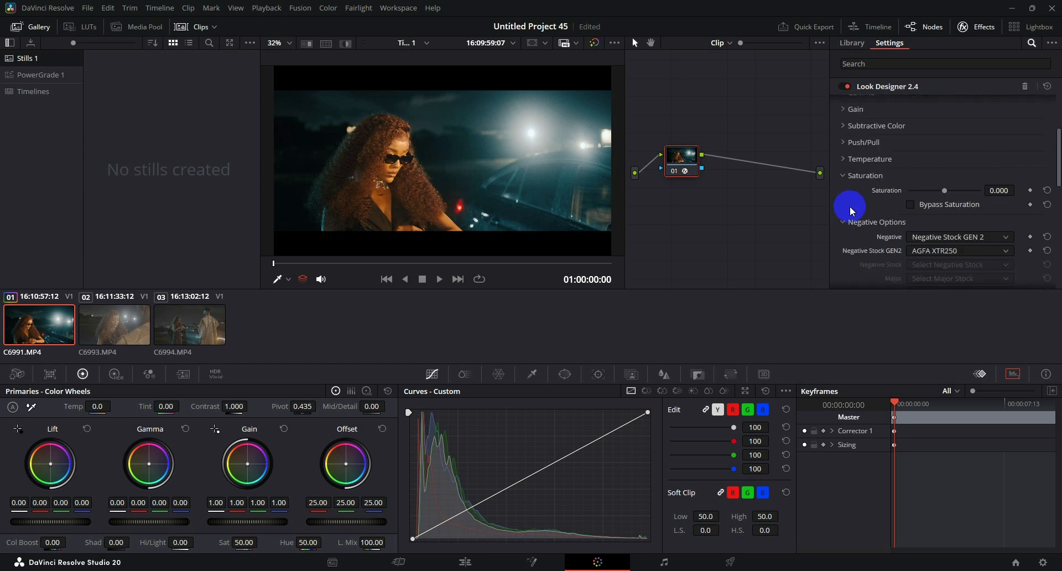
scroll(850, 206, "up", 2)
scroll(839, 171, "up", 1)
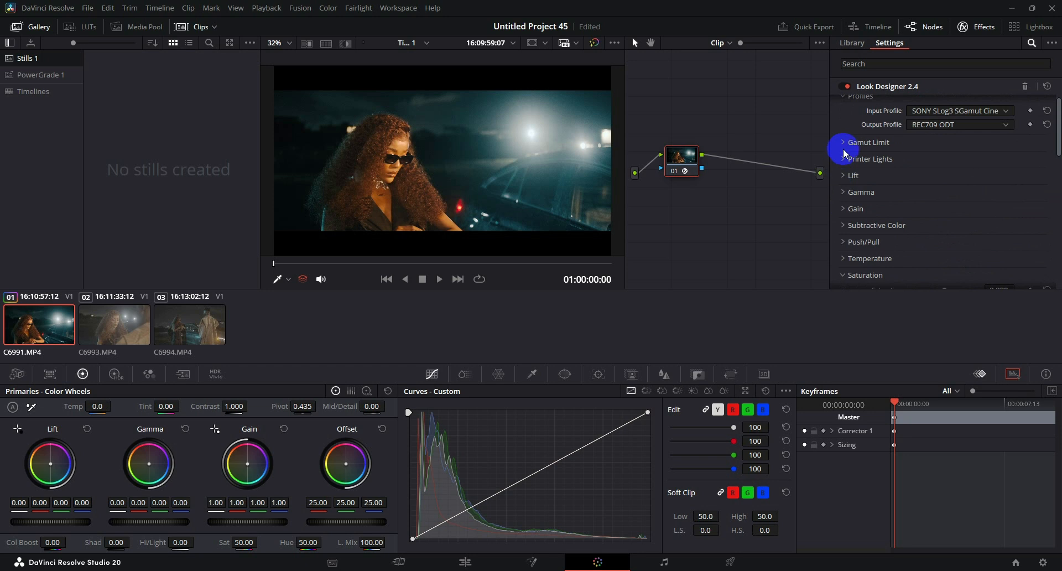
left_click(844, 162)
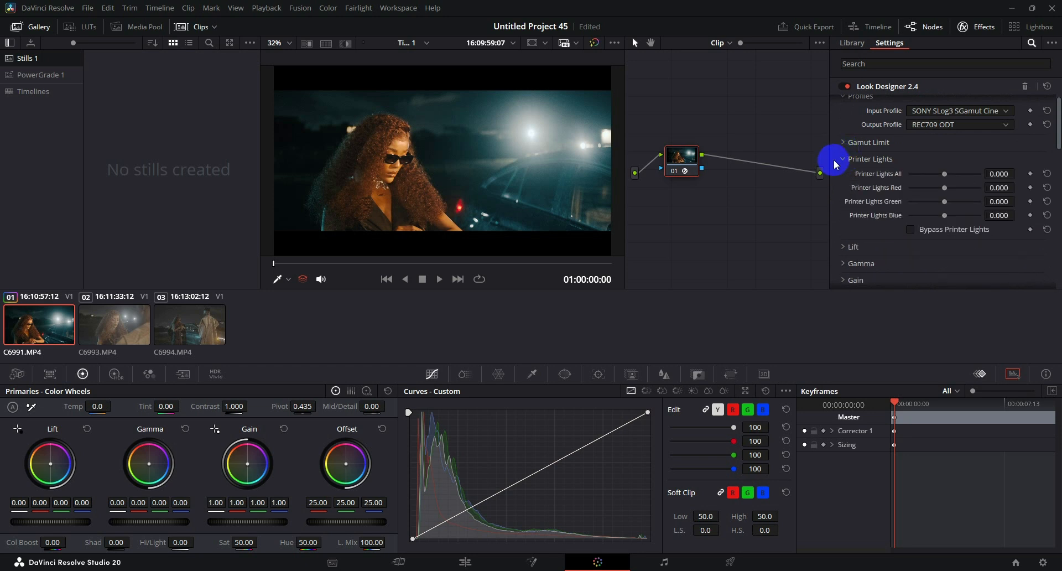
left_click_drag(946, 176, 946, 191)
left_click(1047, 174)
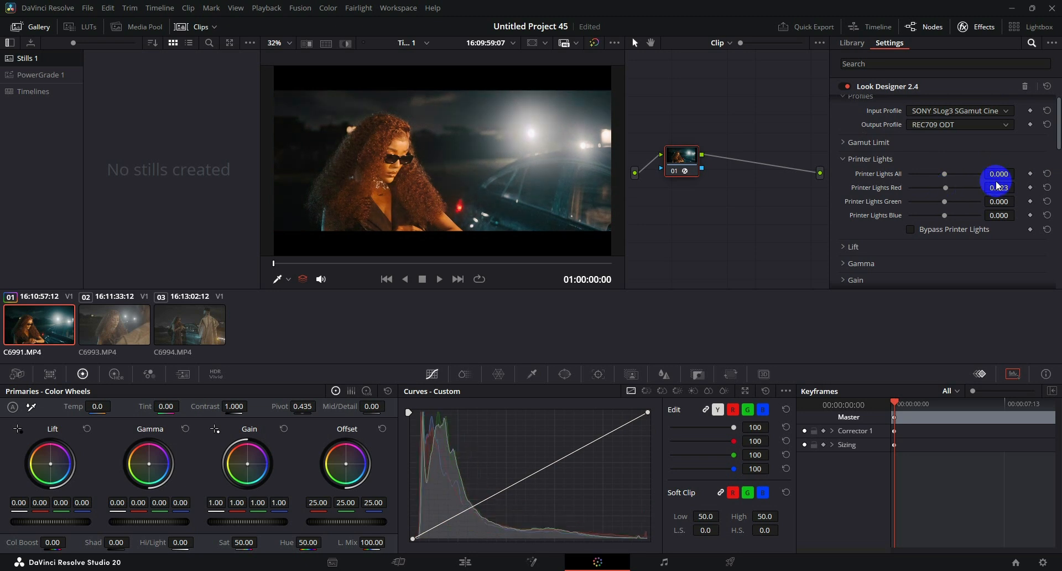
left_click(1046, 188)
left_click(845, 159)
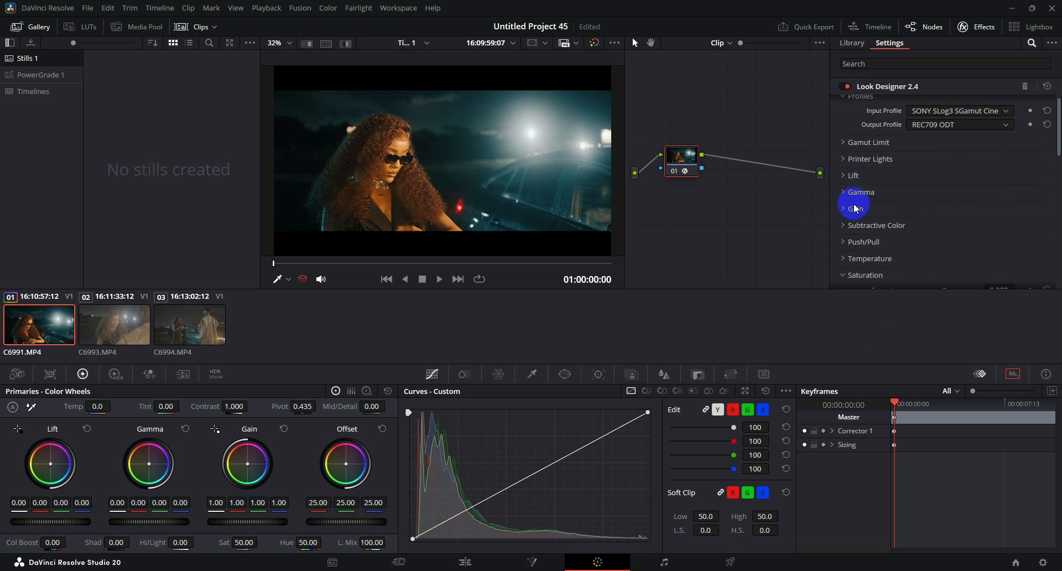
Step: Look at the Lift controls, try Look Designer Gamma values such as 0.910 and 1.012, and reset Gamma
left_click(845, 175)
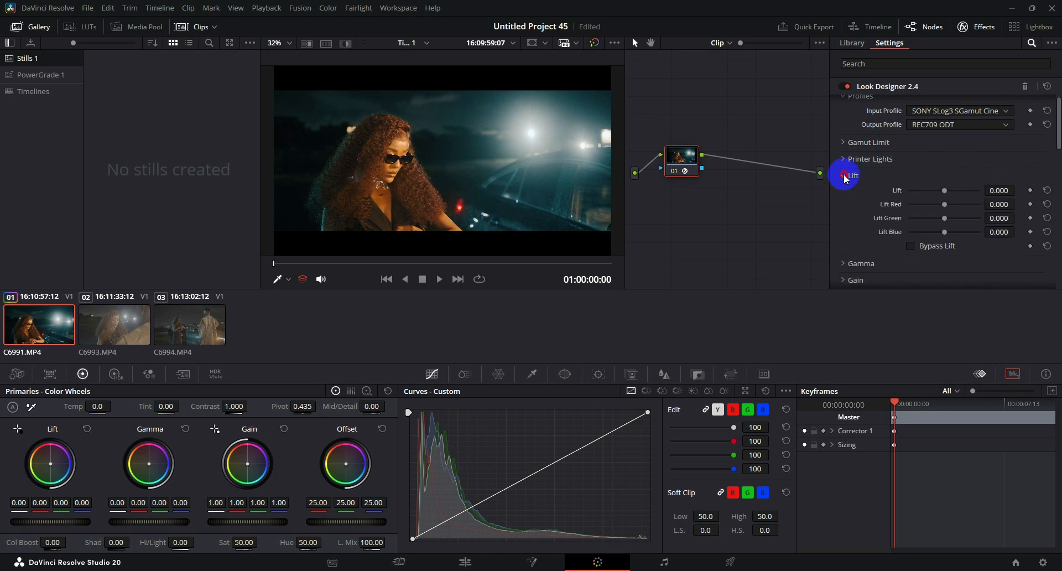
left_click(845, 175)
left_click(853, 195)
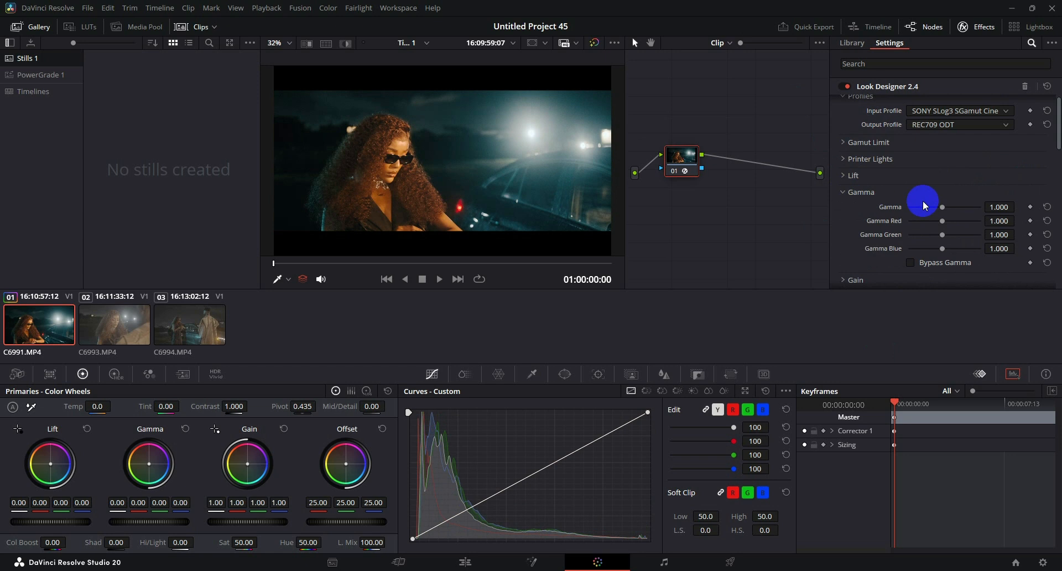
left_click_drag(945, 209, 942, 209)
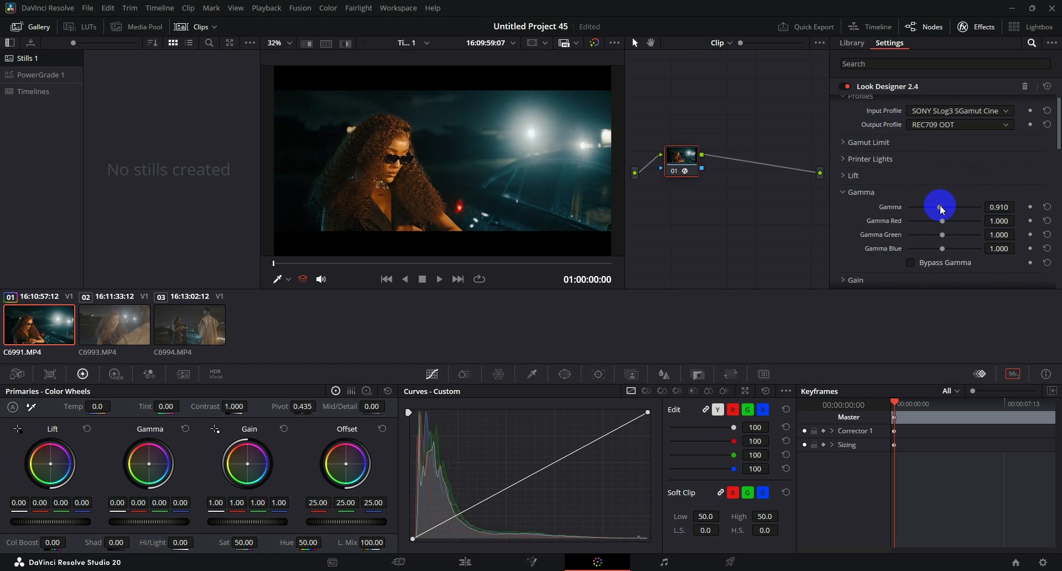
left_click_drag(1001, 208, 1048, 209)
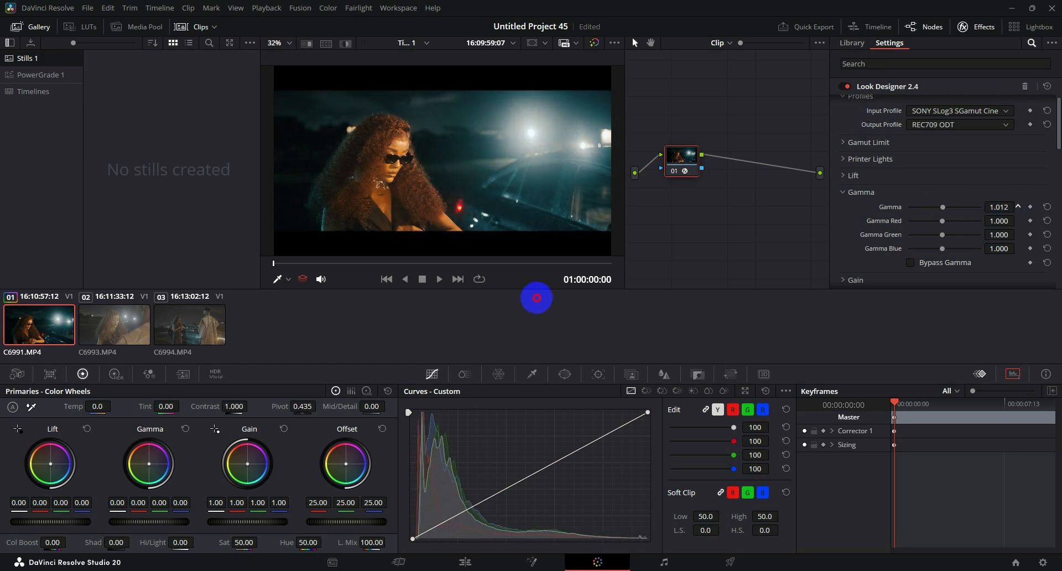
left_click_drag(536, 298, 514, 297)
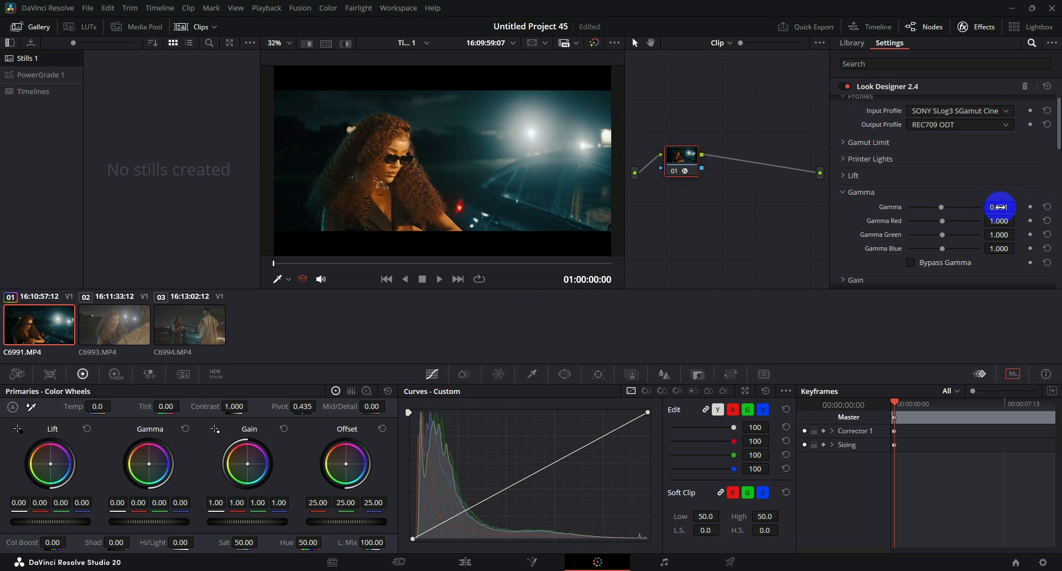
left_click(1047, 207)
Step: Insert a node before the Look Designer node, lifting the blacks and lowering the white point on its custom curve
left_click_drag(681, 162, 715, 159)
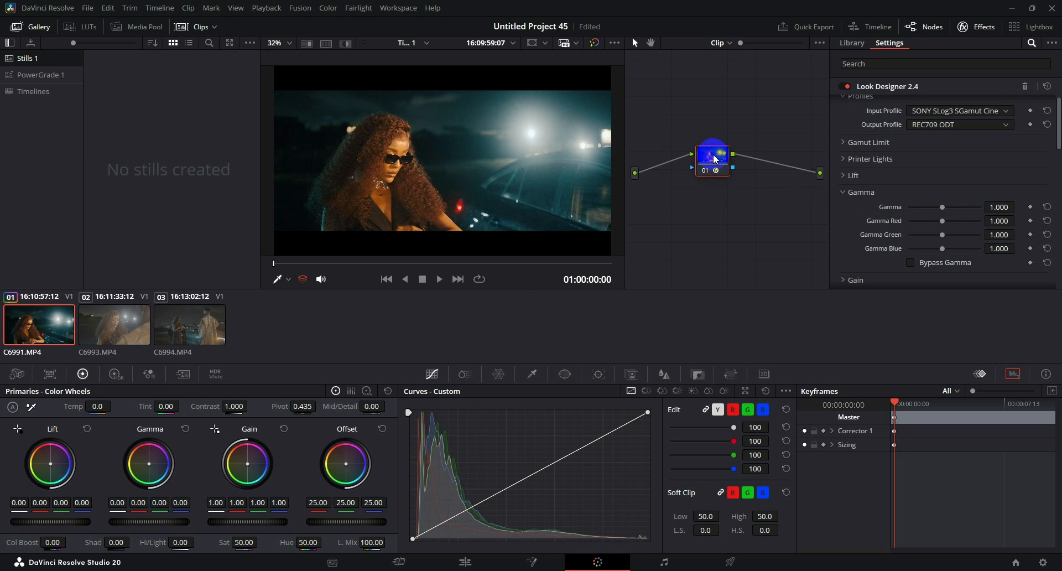
key("alt+s")
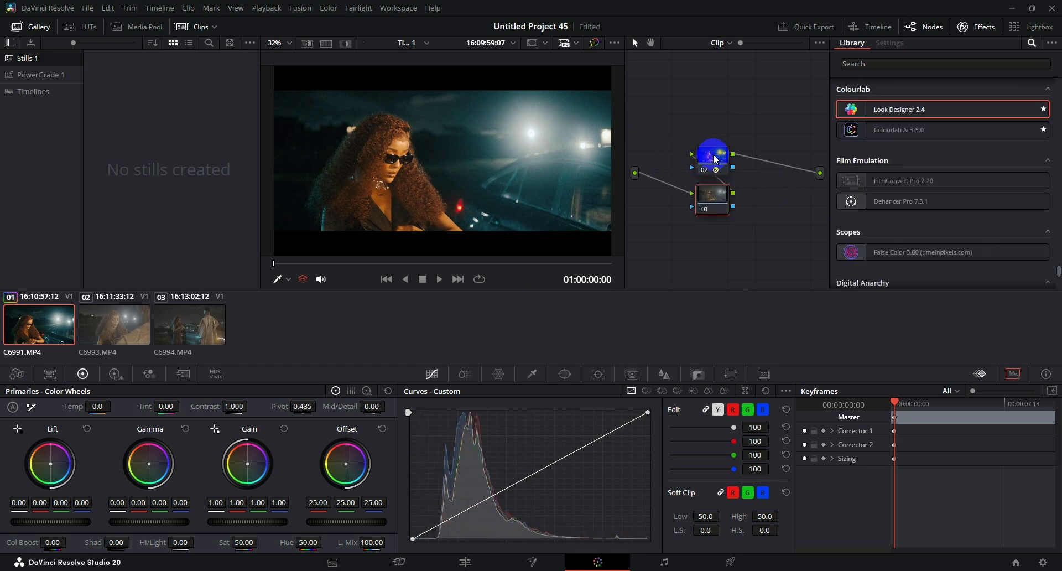
left_click_drag(418, 533, 439, 532)
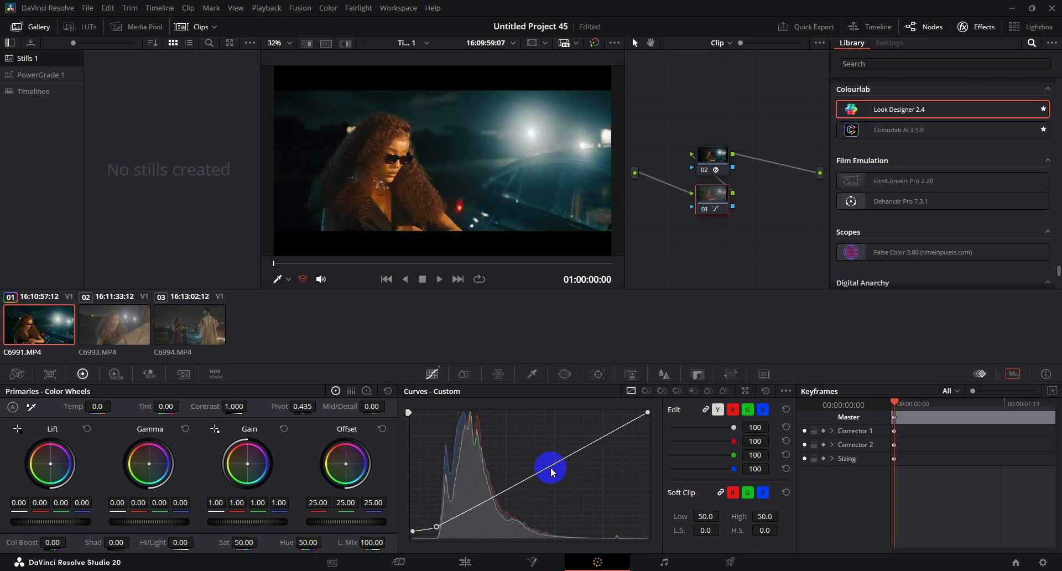
left_click_drag(574, 455, 653, 436)
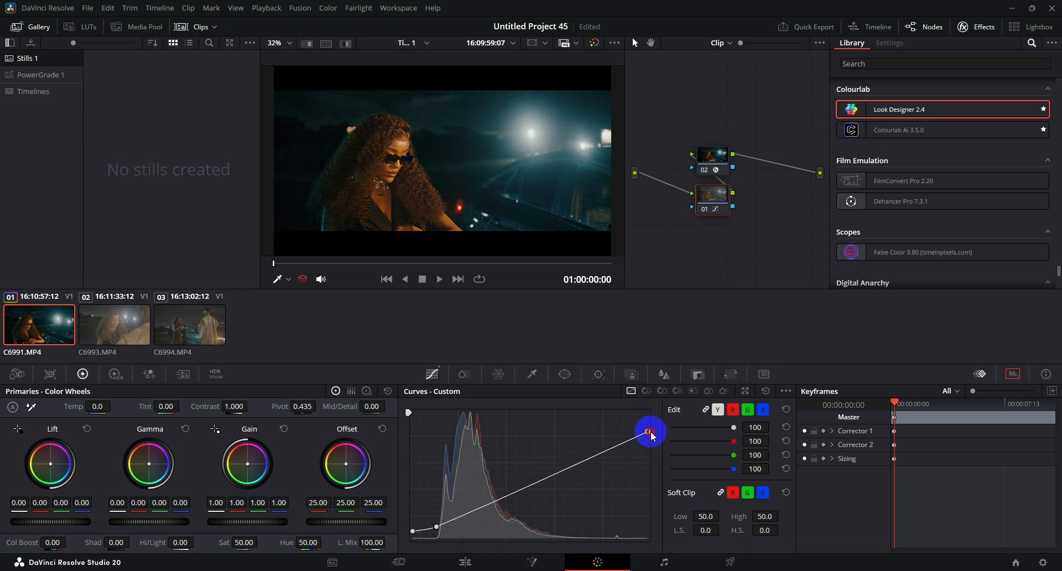
Step: Add a slightly raised midtone point to the new node's custom curve and pull its shadow point down
left_click(534, 484)
left_click_drag(534, 486, 532, 483)
left_click(446, 526)
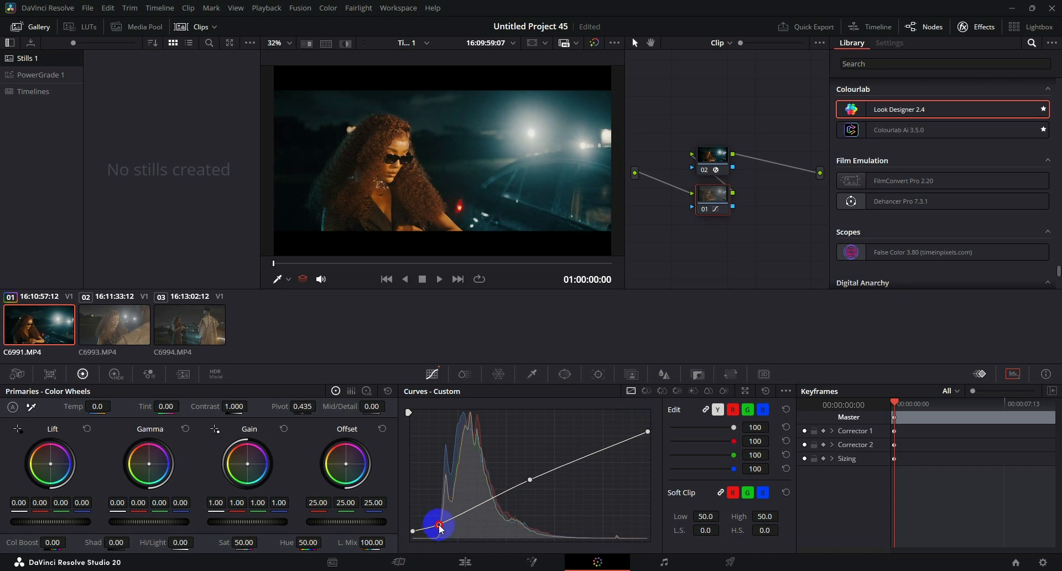
left_click_drag(441, 529, 431, 534)
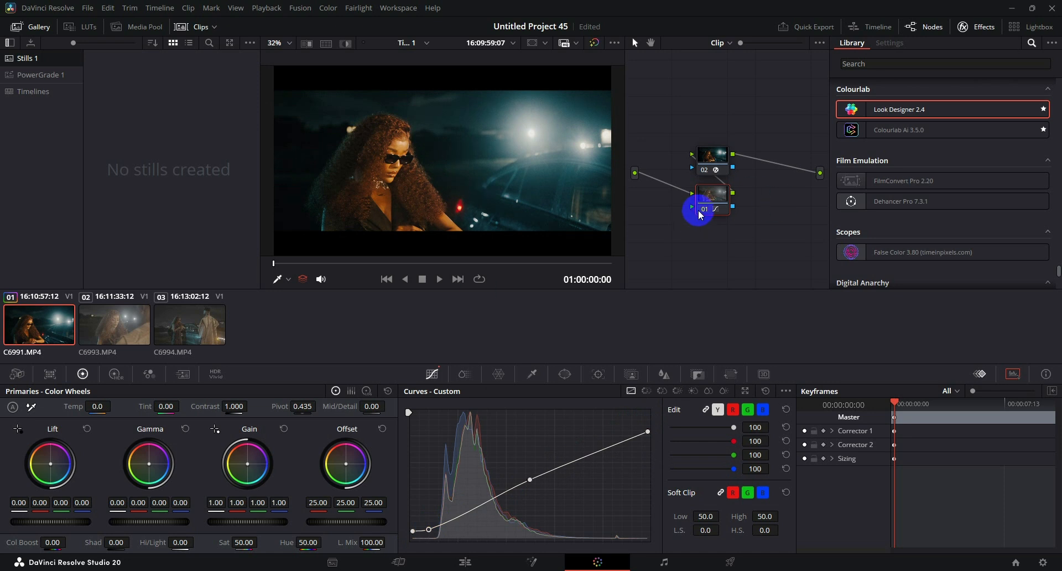
Step: Compare clip C6991 with and without the curve node, and delete that node, keeping only the Look Designer node
left_click(700, 211)
left_click(701, 211)
left_click(715, 199)
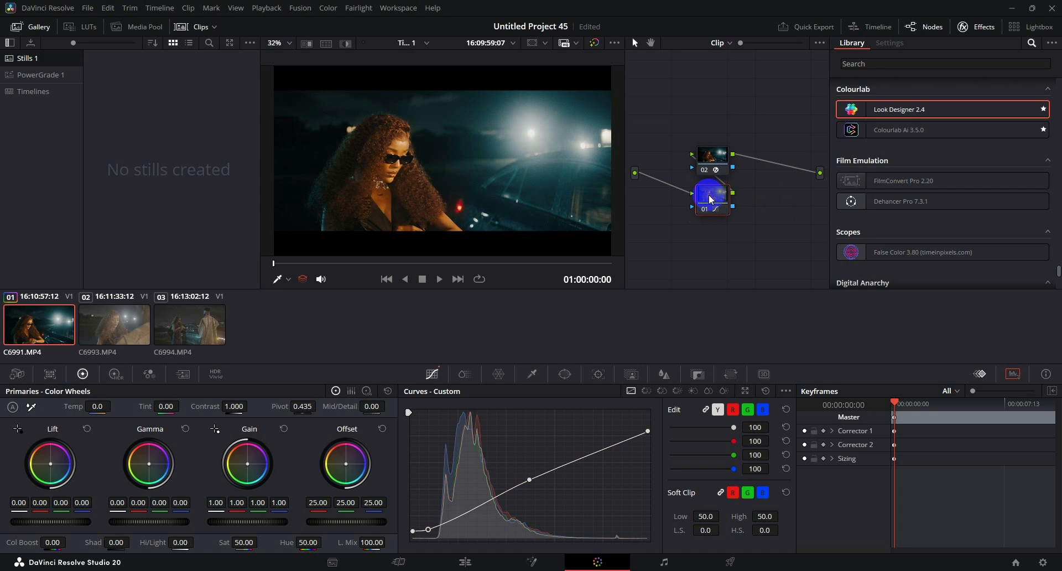
key("Delete")
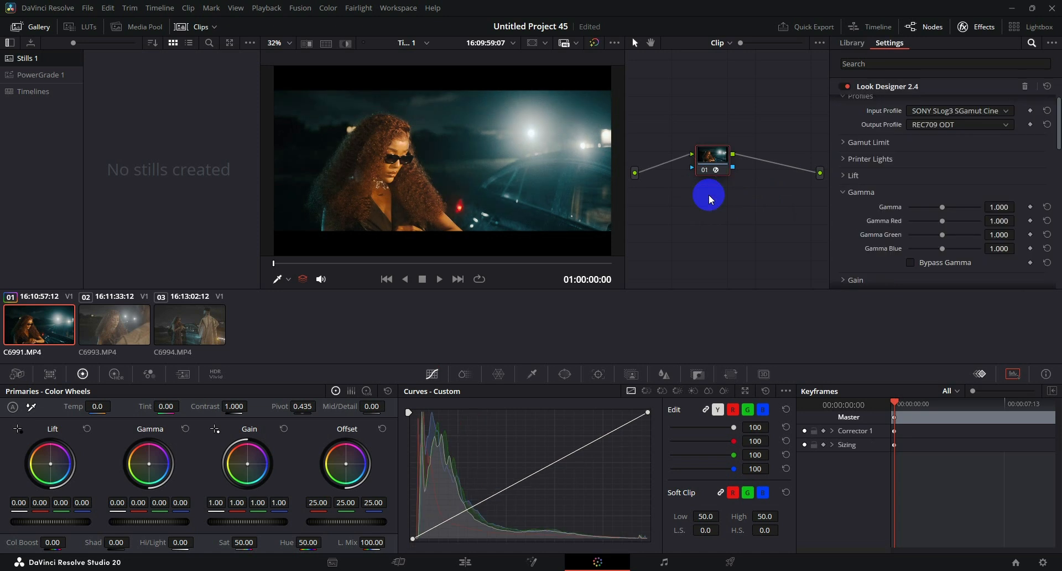
left_click_drag(718, 166, 699, 165)
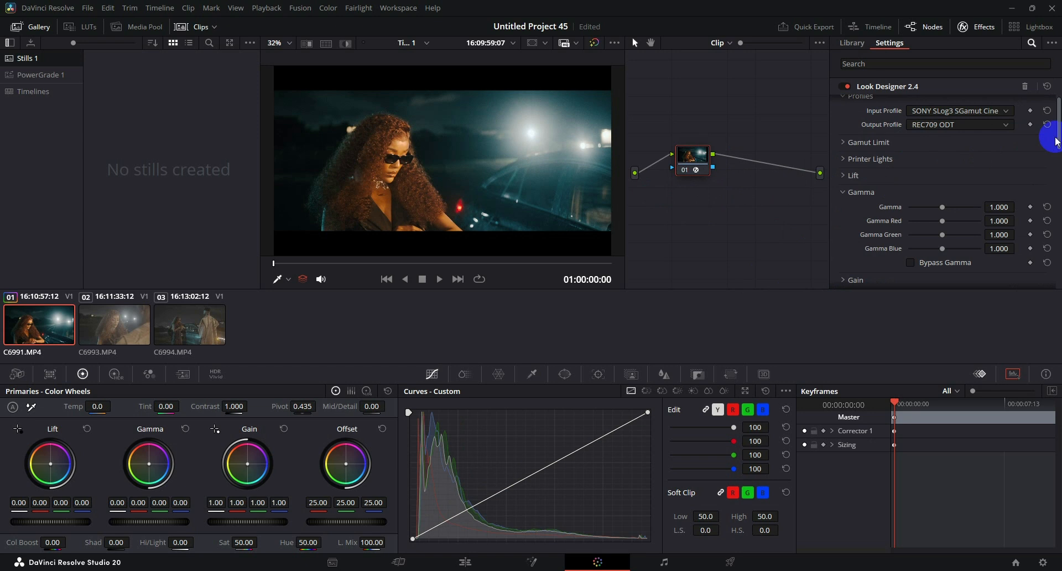
Step: Try Gamma Blue at 1.072, Gamma Green at 0.998 and Gamma Red at 1.028, resetting each channel
mouse_move(1058, 142)
left_mouse_down()
mouse_move(1058, 166)
mouse_move(1058, 150)
left_mouse_up()
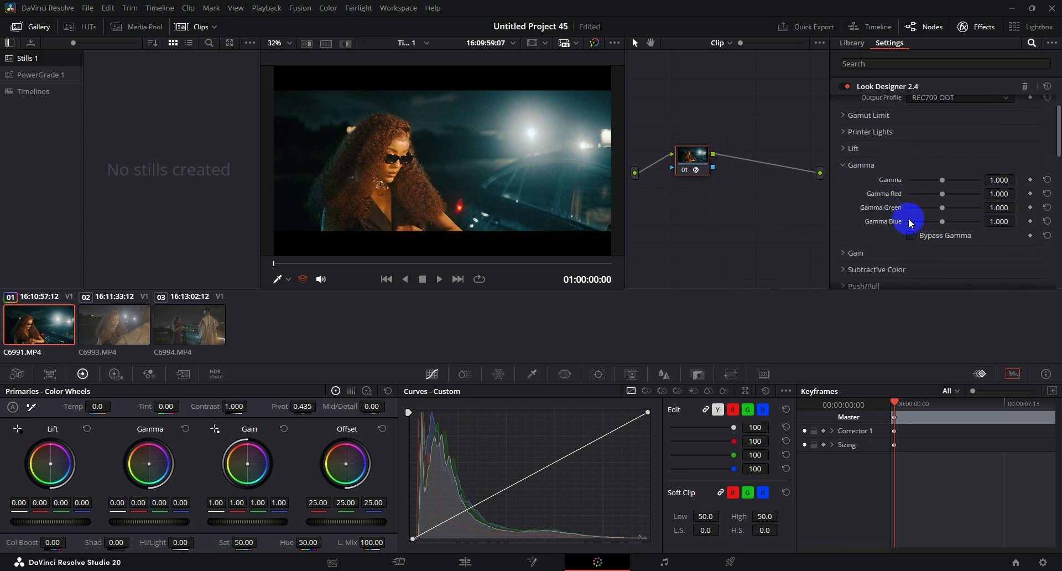
left_click_drag(942, 221, 949, 226)
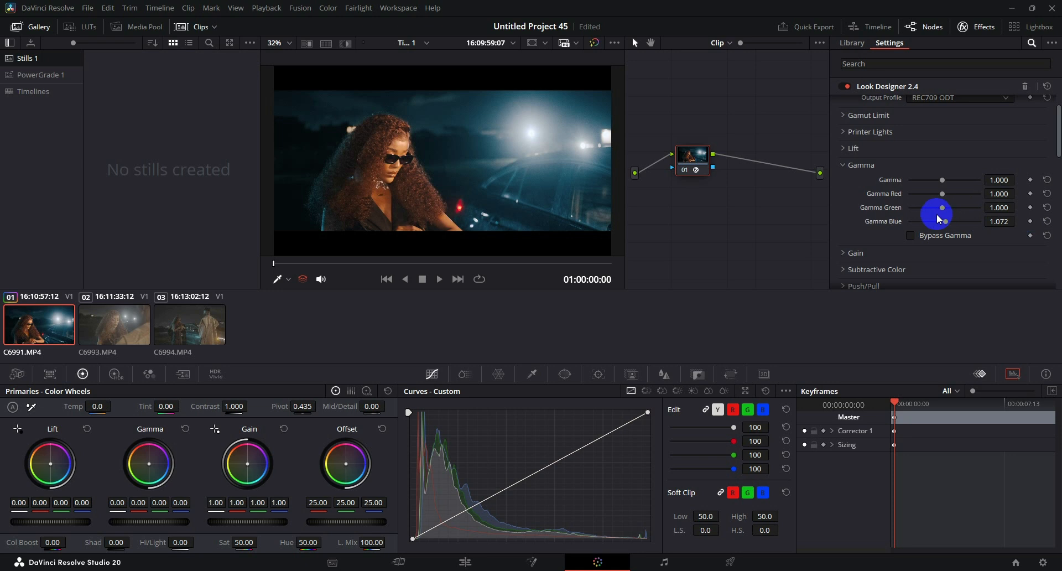
left_click(1048, 220)
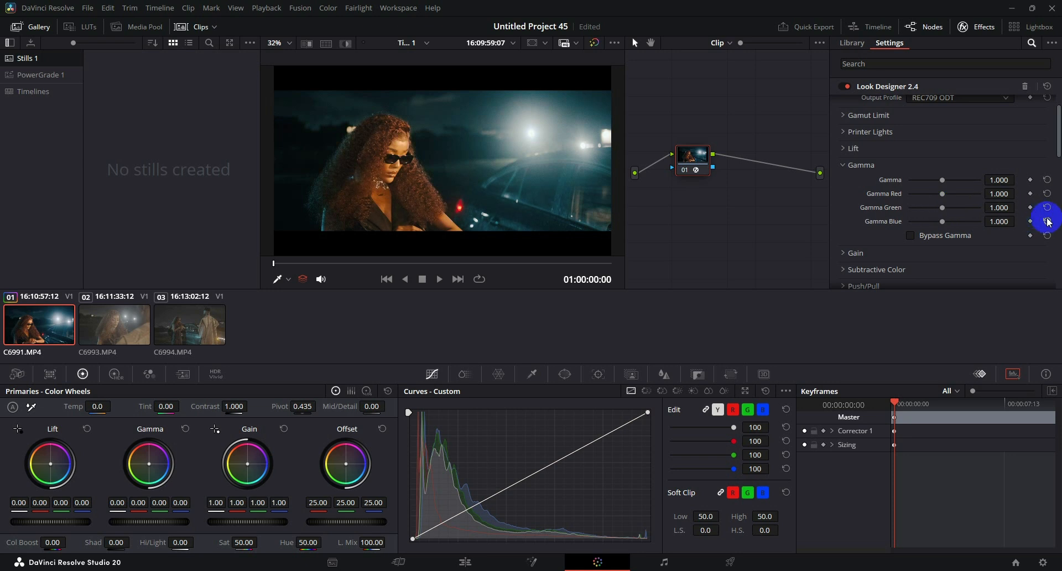
left_click_drag(939, 208, 945, 212)
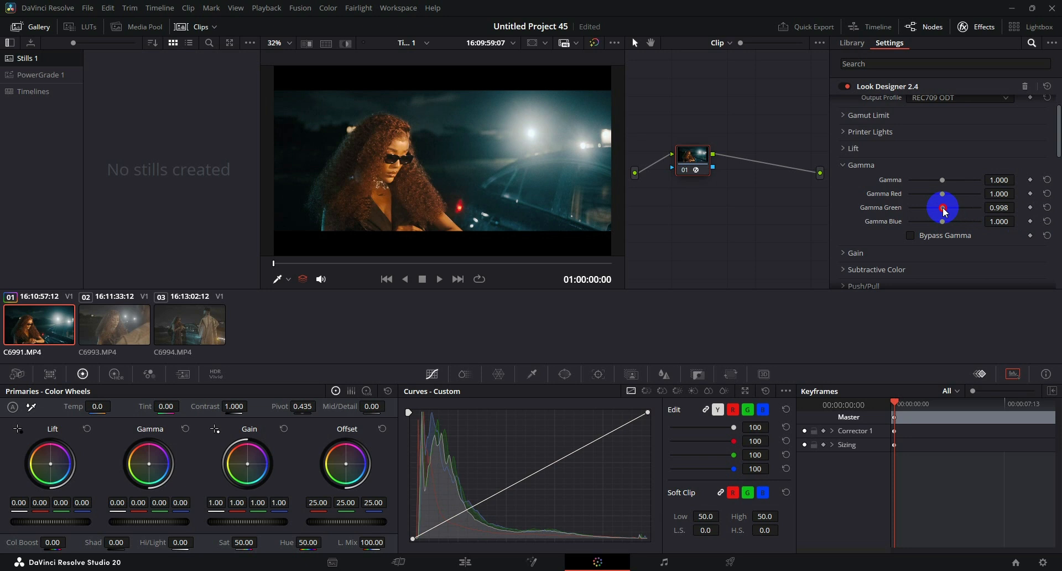
left_click(1047, 208)
left_click_drag(944, 194, 942, 194)
left_click_drag(944, 200, 947, 199)
left_click(1049, 195)
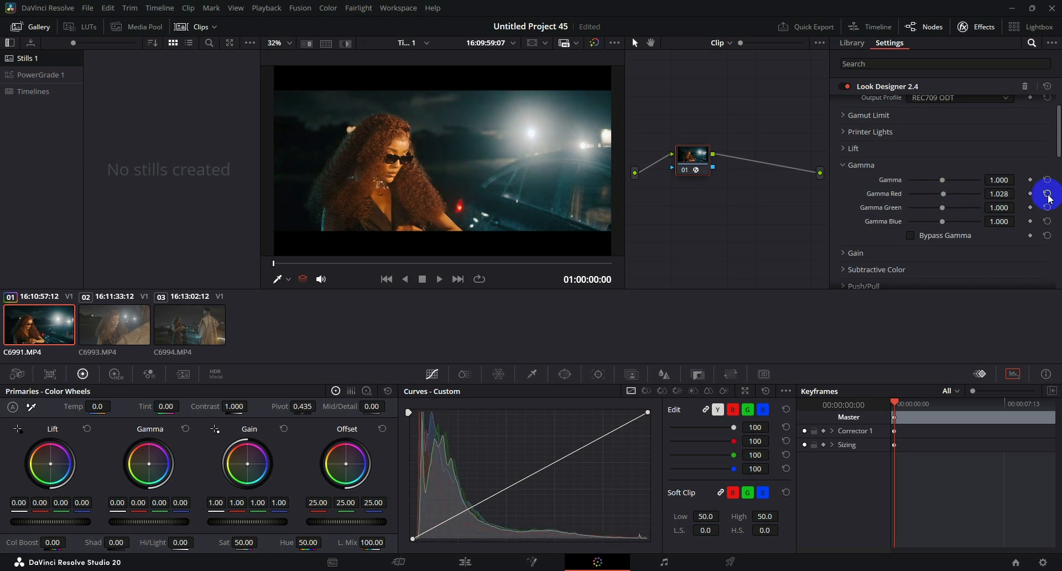
left_click(1032, 194)
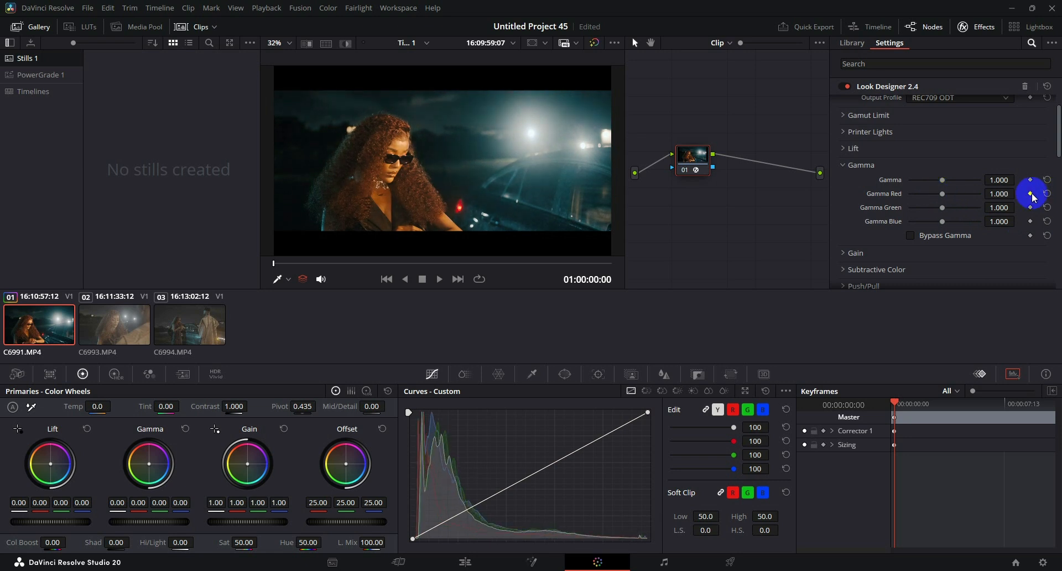
Step: Set the overall Look Designer Gamma to 0.991 on clip C6991
left_click(937, 207)
left_click_drag(944, 178, 942, 180)
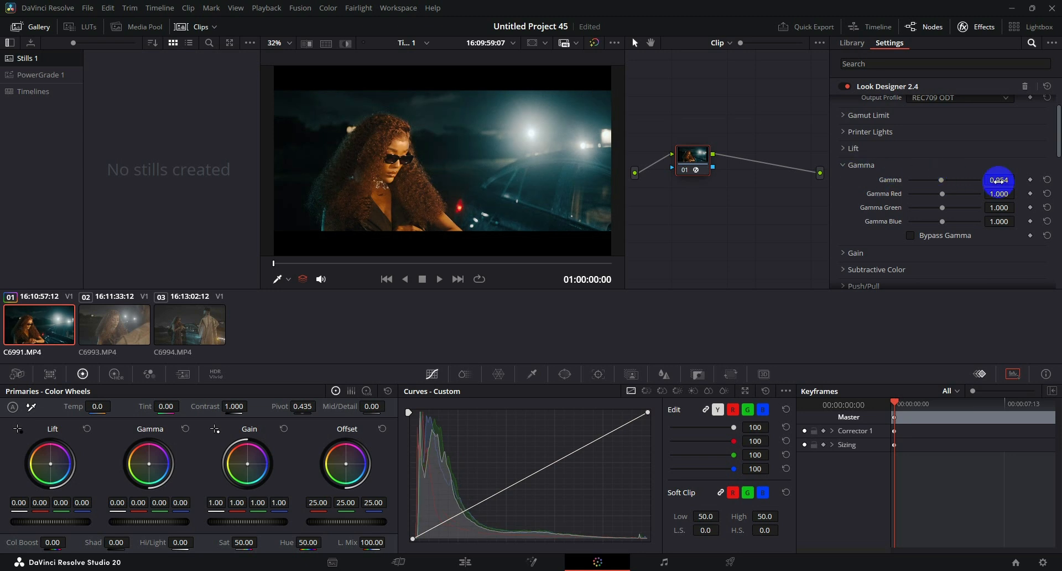
left_click_drag(1007, 180, 507, 303)
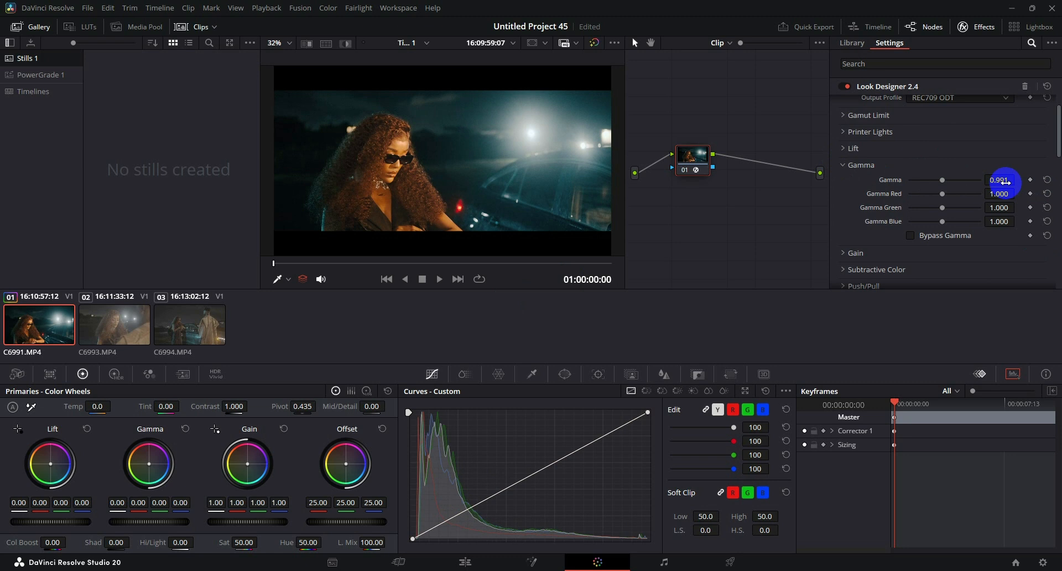
Step: Scrub clip C6991 to 01:00:07:07 and examine the graded frame in the enlarged viewer
left_click(358, 253)
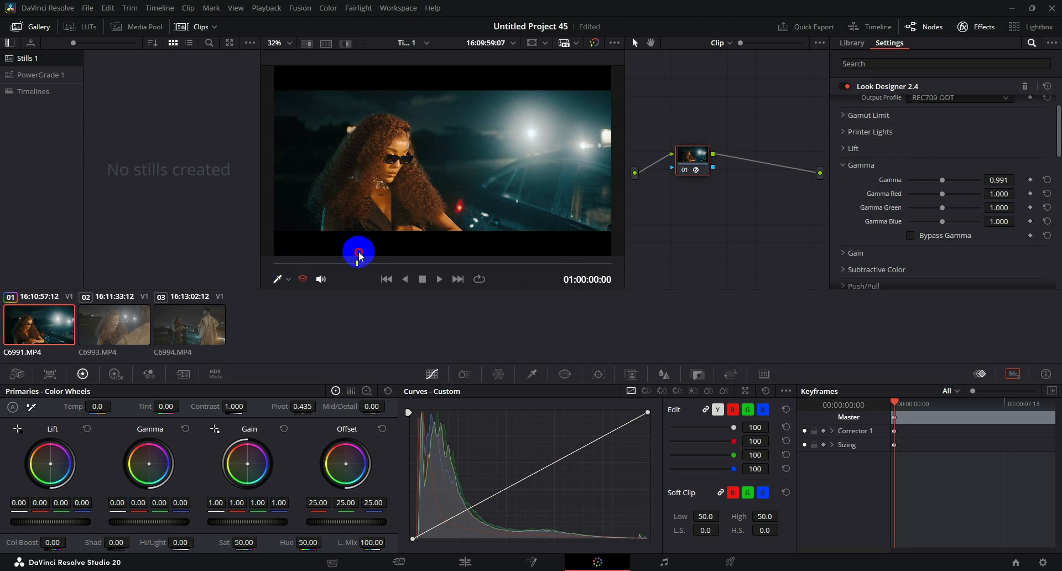
left_click_drag(359, 253, 499, 267)
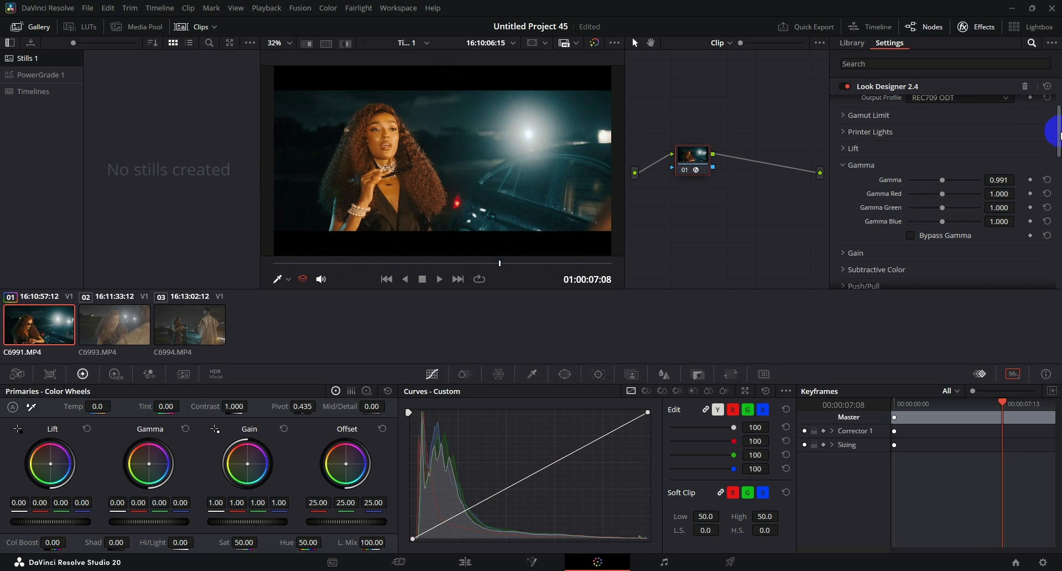
scroll(1059, 136, "up", 2)
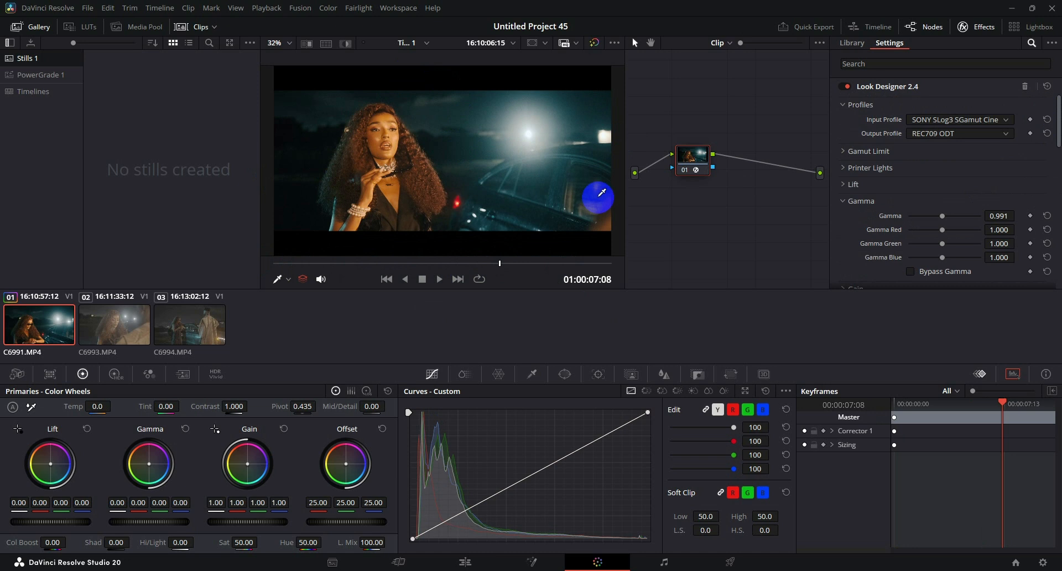
mouse_move(502, 264)
left_mouse_down()
mouse_move(479, 264)
mouse_move(500, 266)
left_mouse_up()
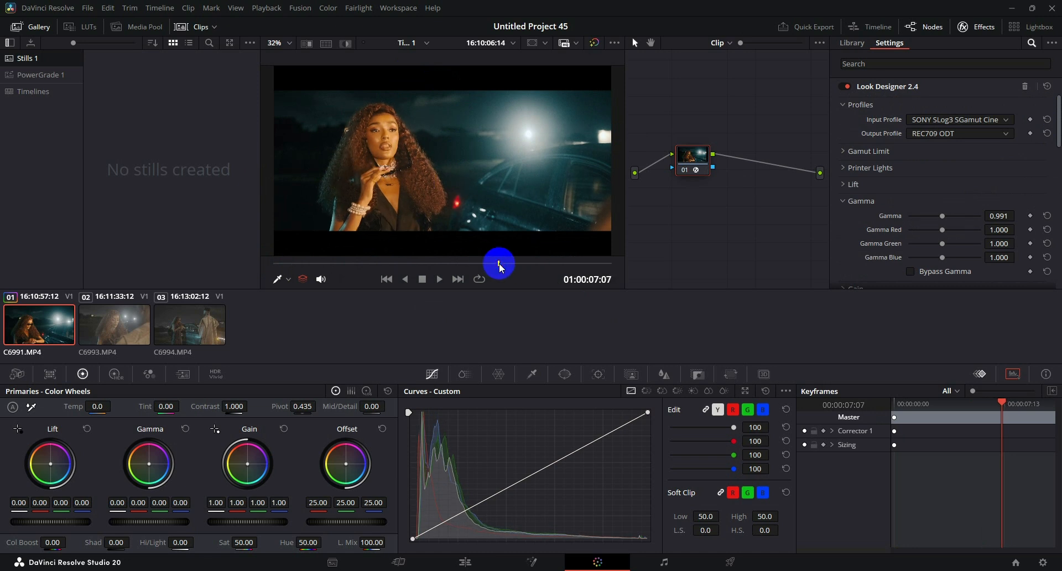
key("alt+f")
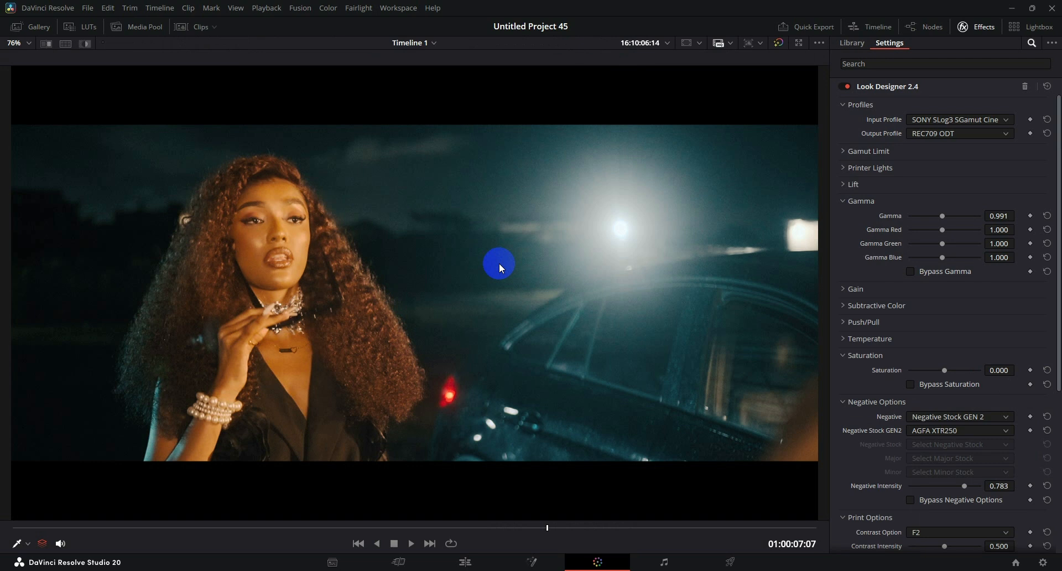
key("alt+f")
key("alt+f")
key("alt+f")
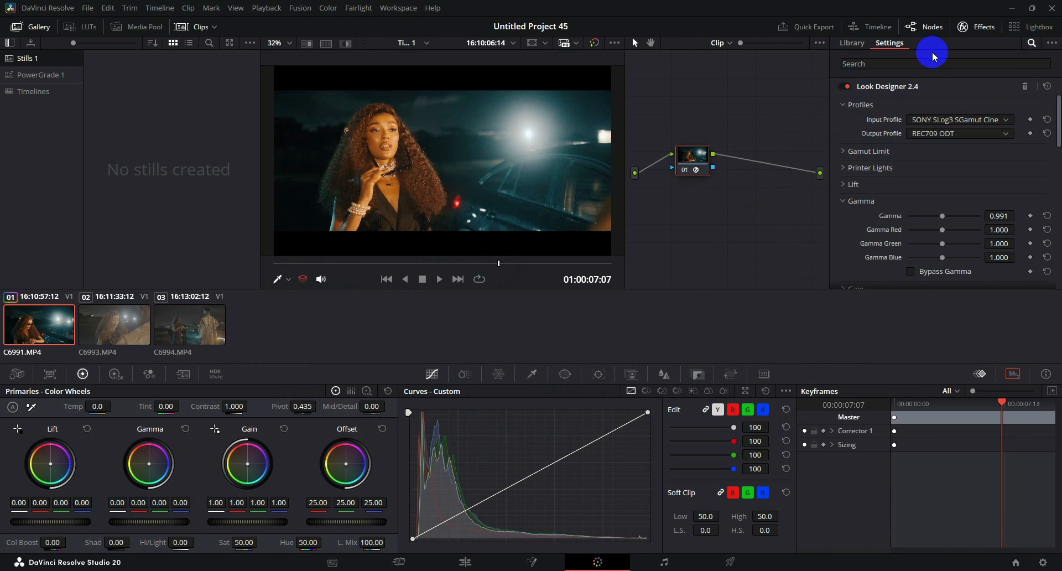
Step: Move the Look Designer node close to the source input and add a serial node after it
left_click(990, 32)
left_click_drag(753, 155, 690, 168)
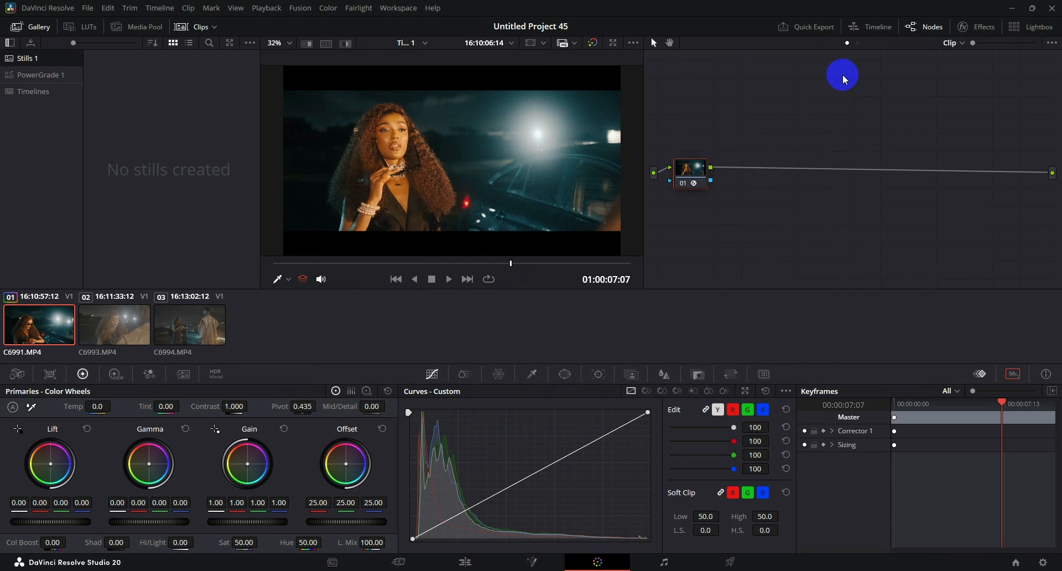
left_click(981, 27)
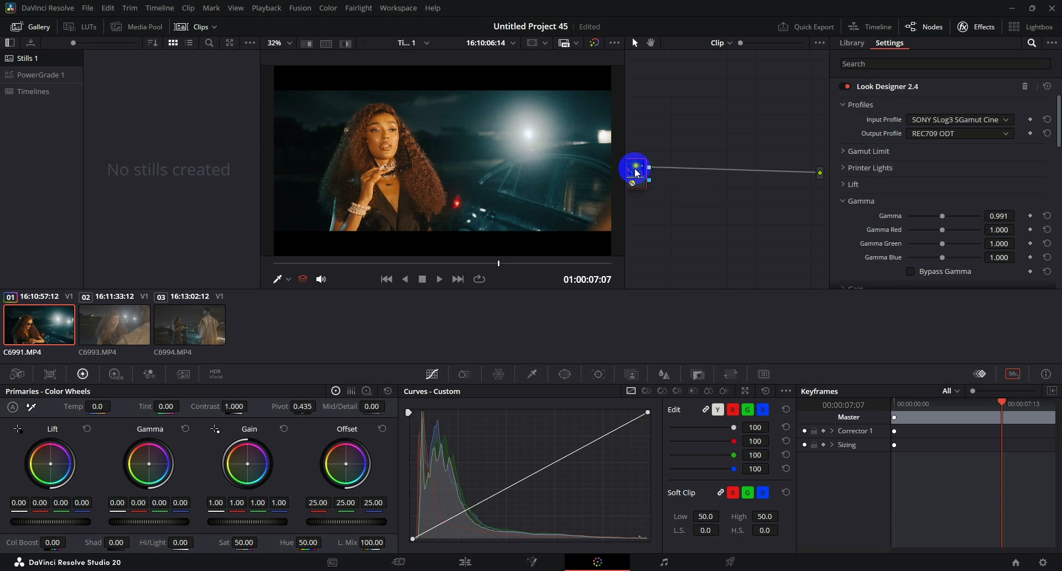
left_click_drag(636, 171, 658, 169)
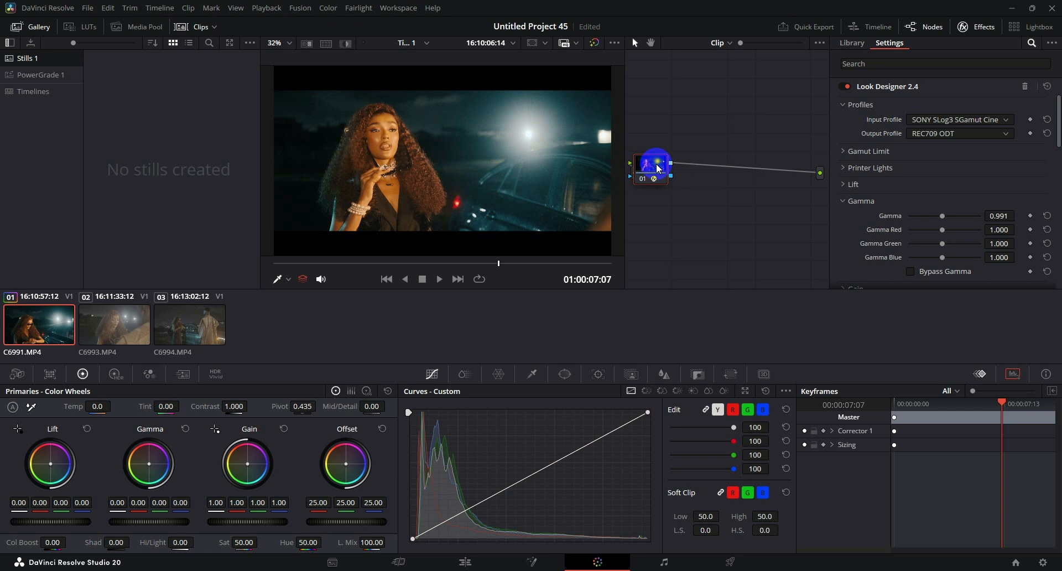
key("alt+s")
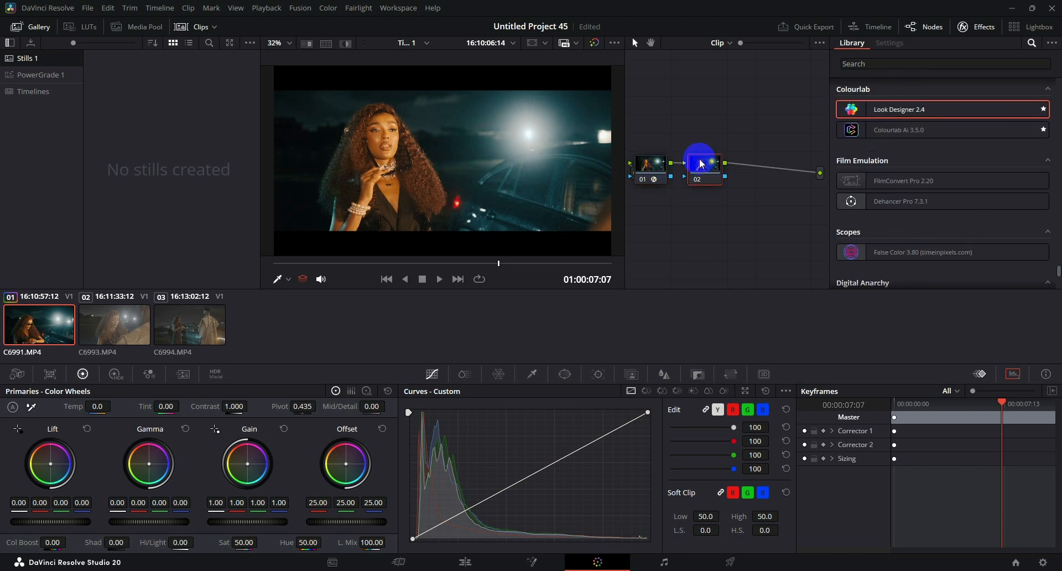
Step: Search the effects library for "dc" and apply the DCTL effect to node 02
left_click(874, 64)
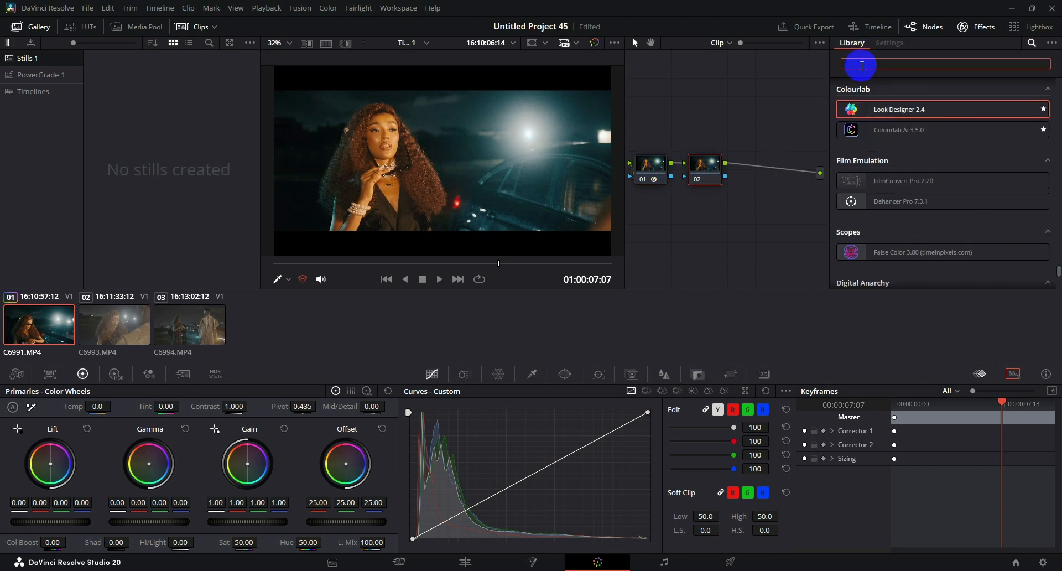
type("dcl")
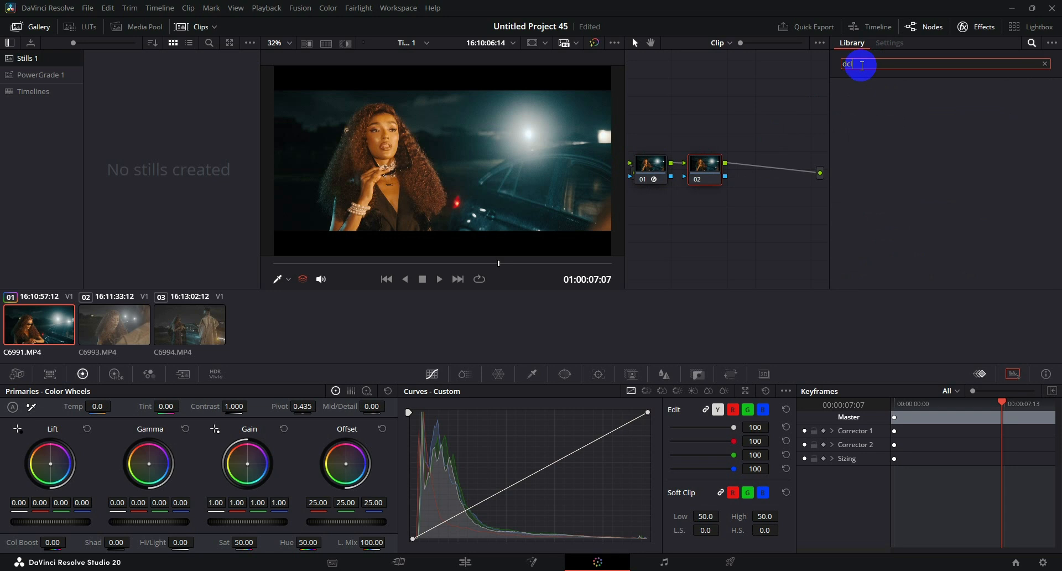
key("BackSpace")
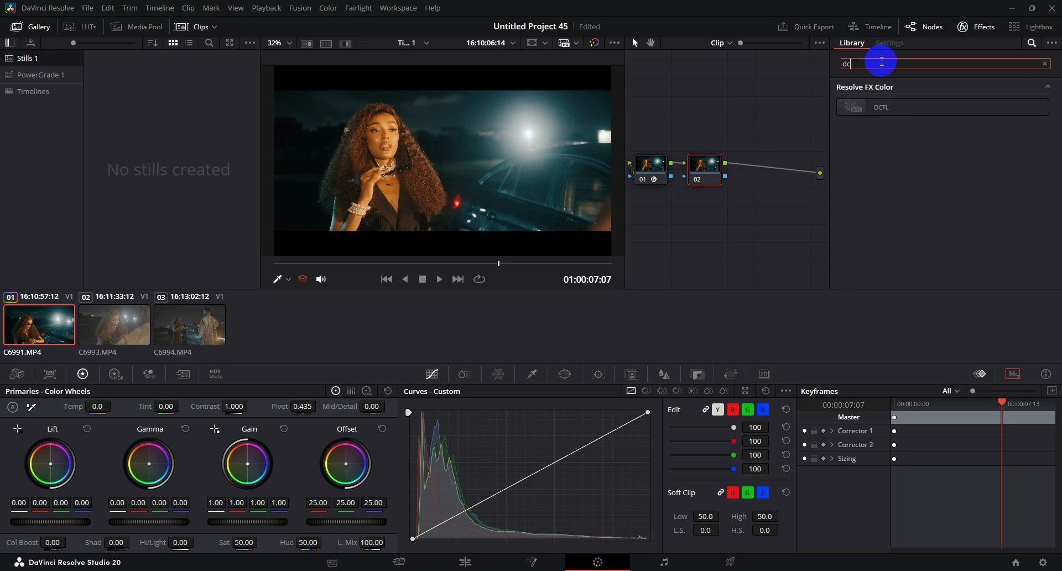
left_click_drag(863, 106, 701, 161)
Step: Browse the DCTL effect's list of scripts on node 02 and load the HS DCTL
left_click(959, 102)
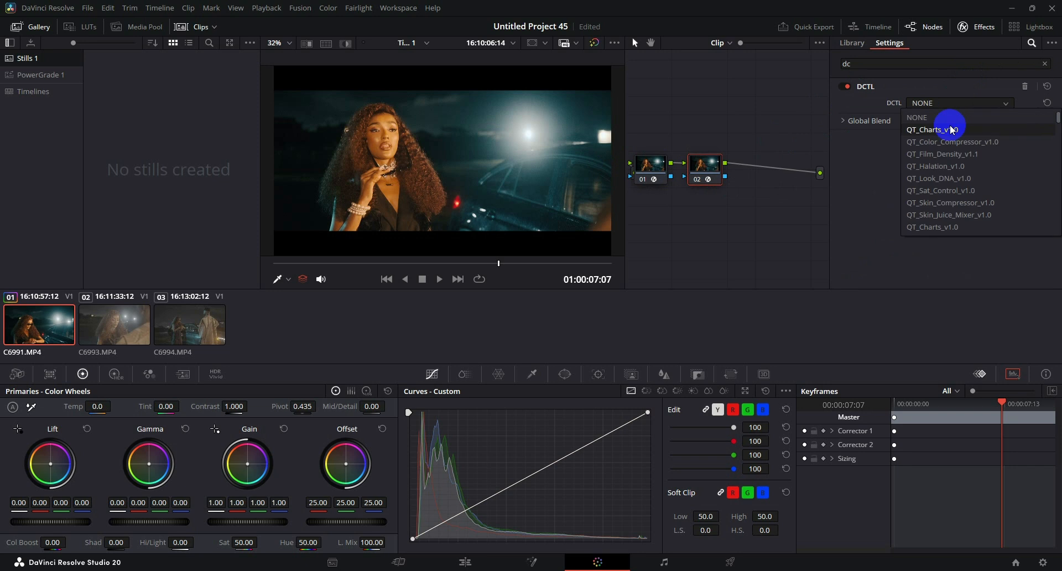
scroll(947, 166, "down", 5)
scroll(949, 190, "down", 8)
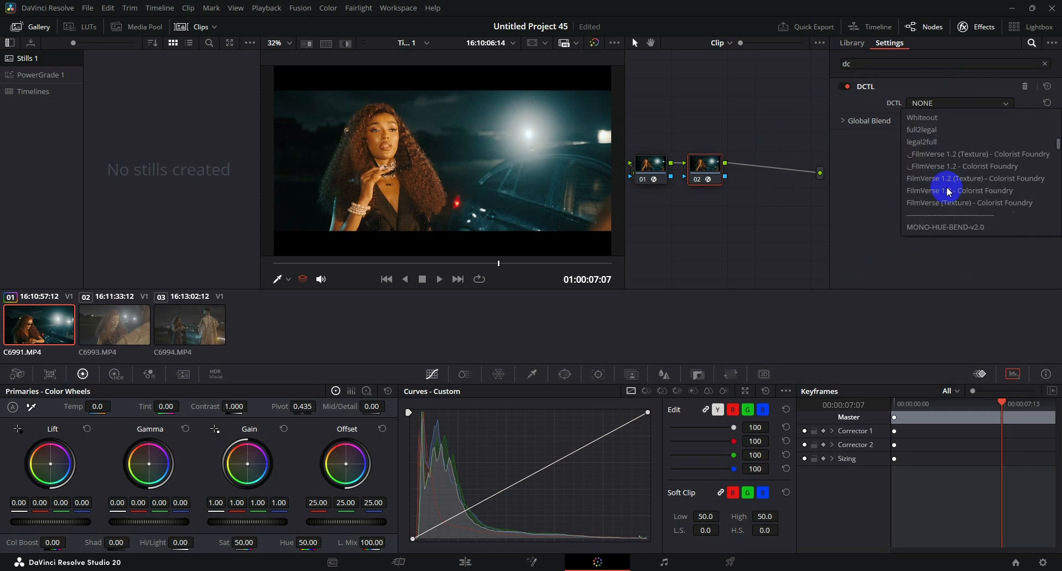
scroll(948, 190, "down", 6)
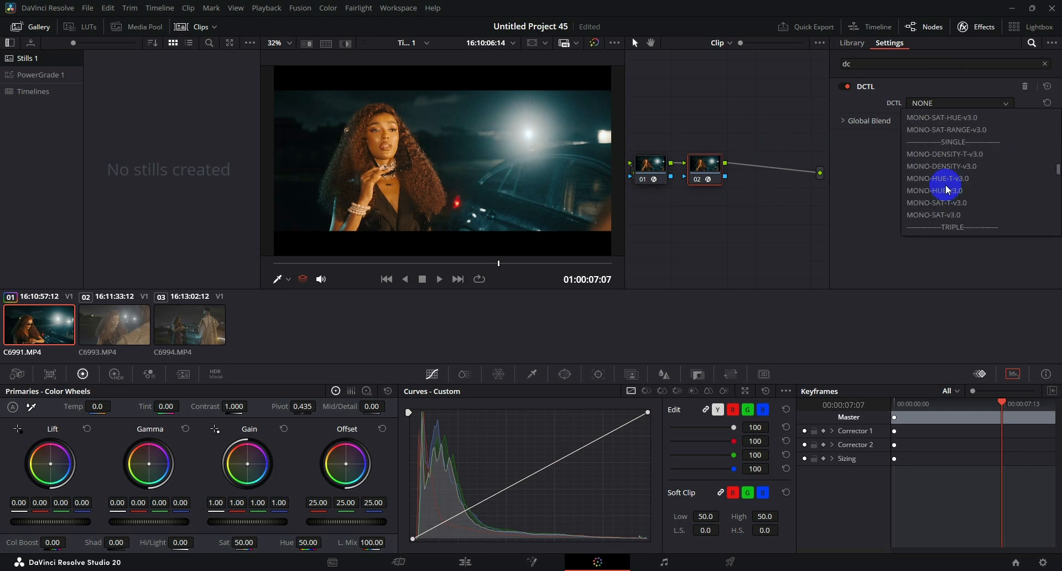
scroll(947, 189, "up", 10)
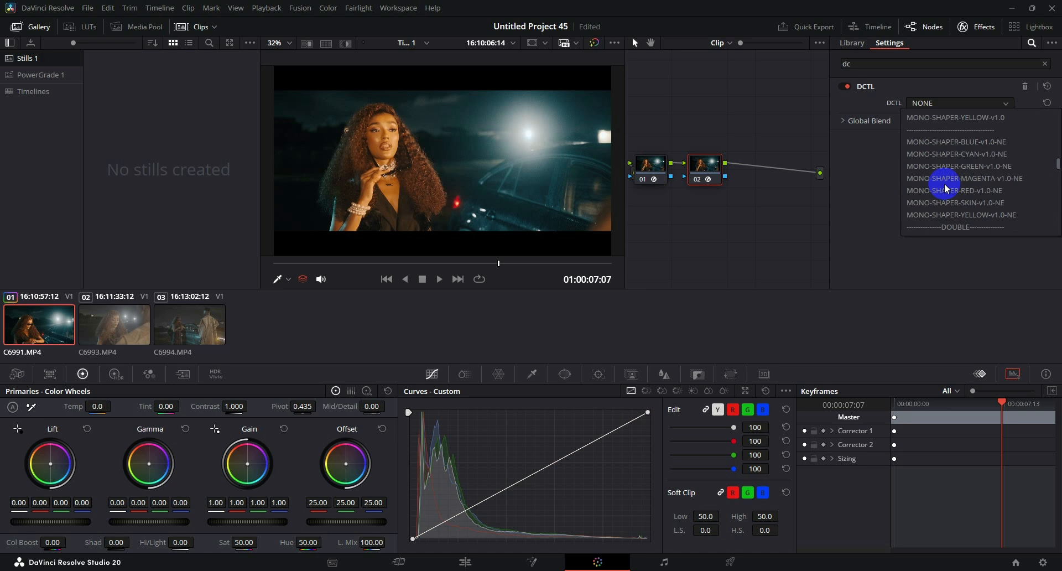
scroll(939, 188, "up", 8)
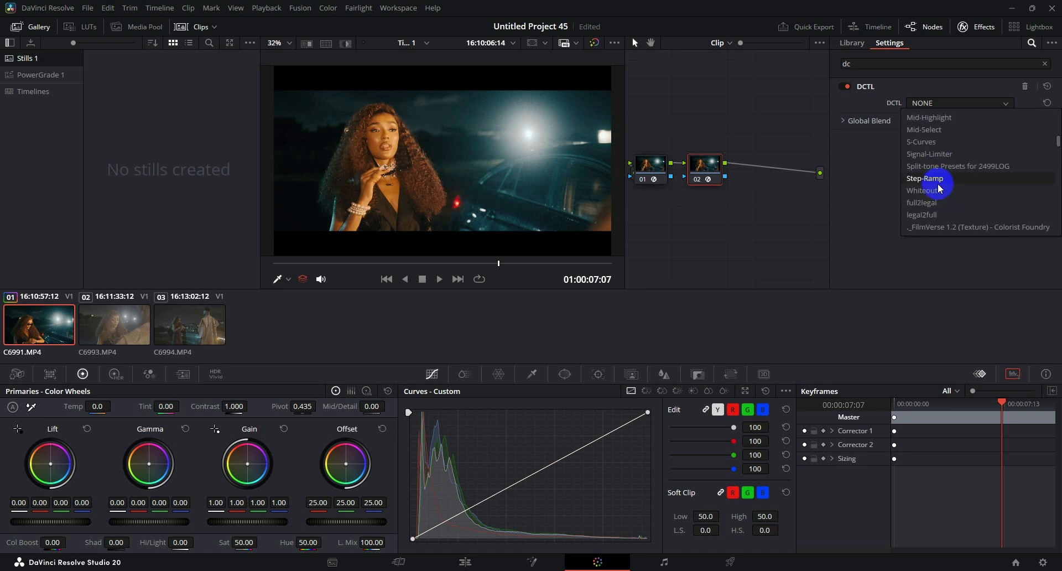
scroll(939, 189, "up", 6)
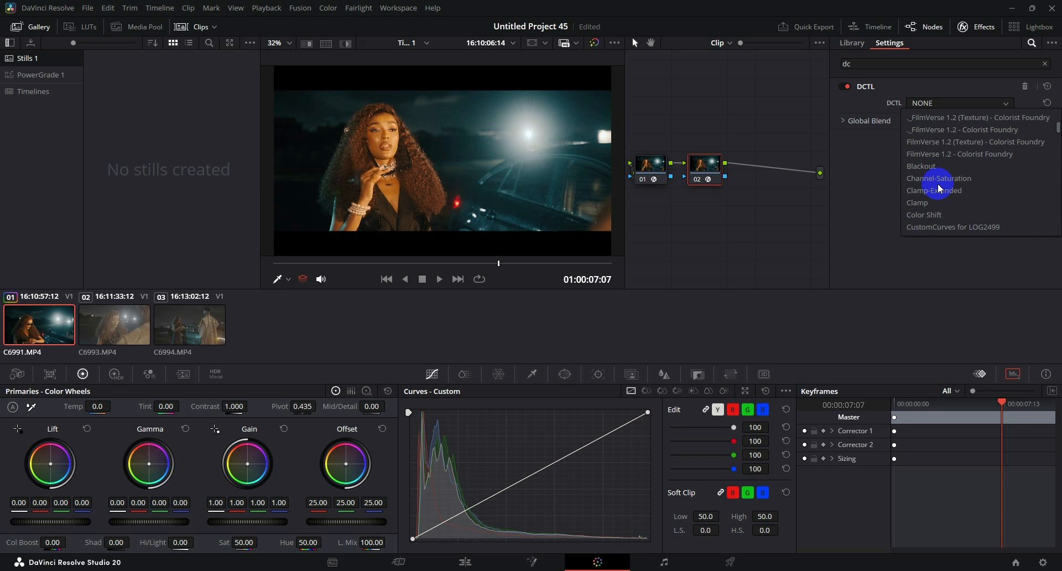
scroll(938, 188, "up", 10)
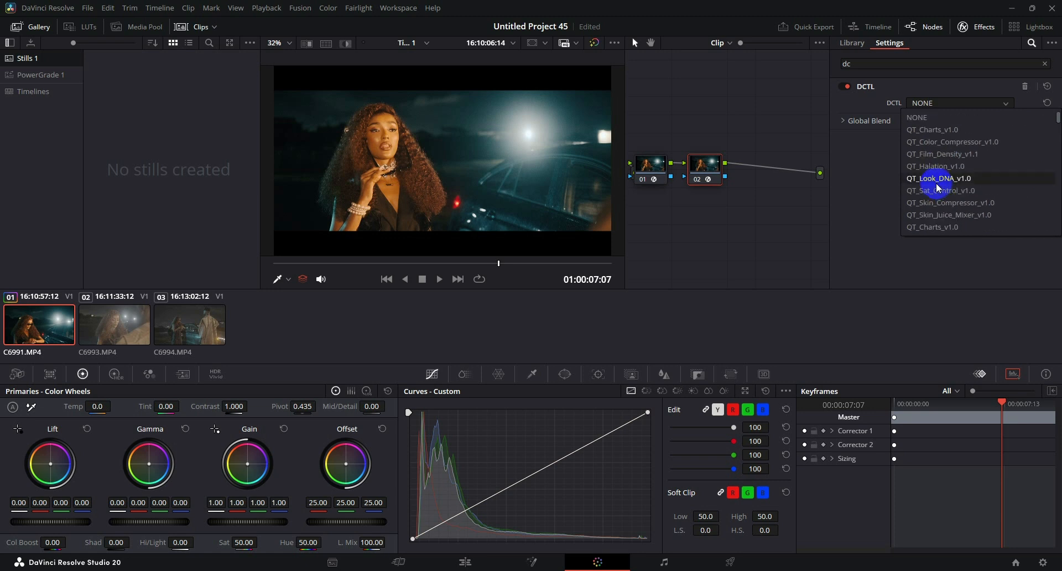
scroll(925, 158, "down", 15)
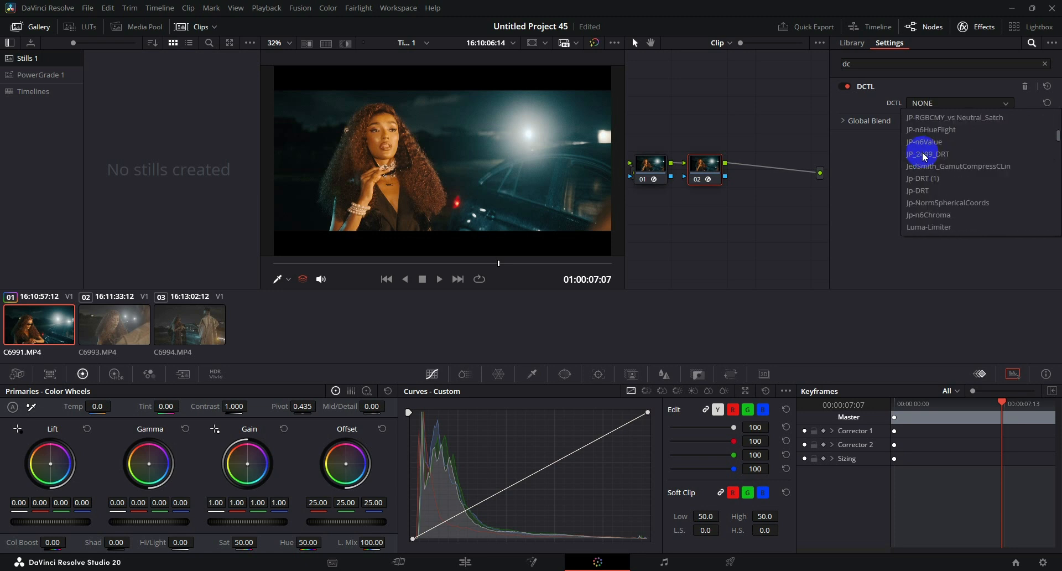
scroll(925, 157, "down", 10)
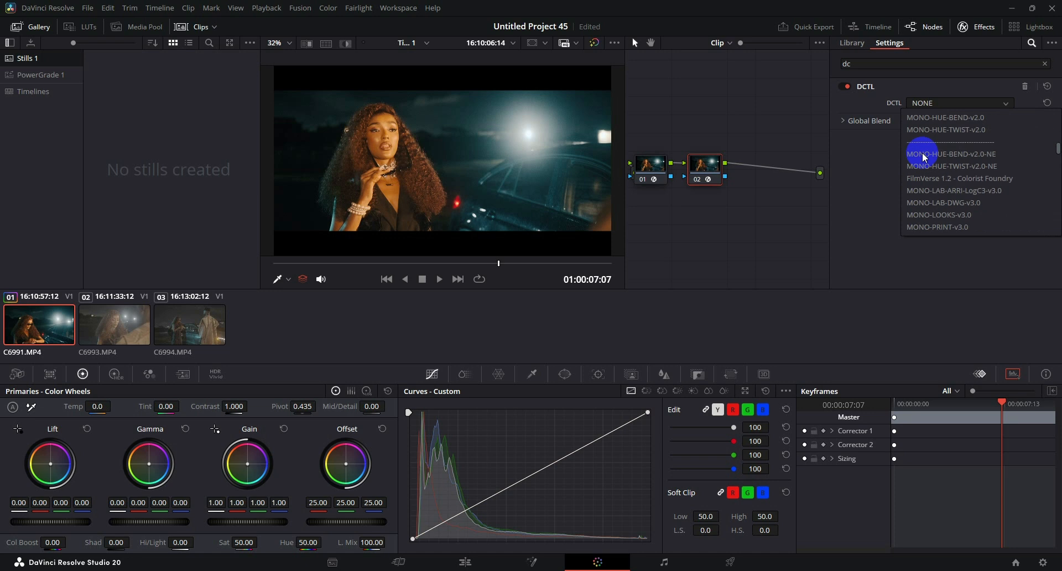
scroll(925, 157, "up", 5)
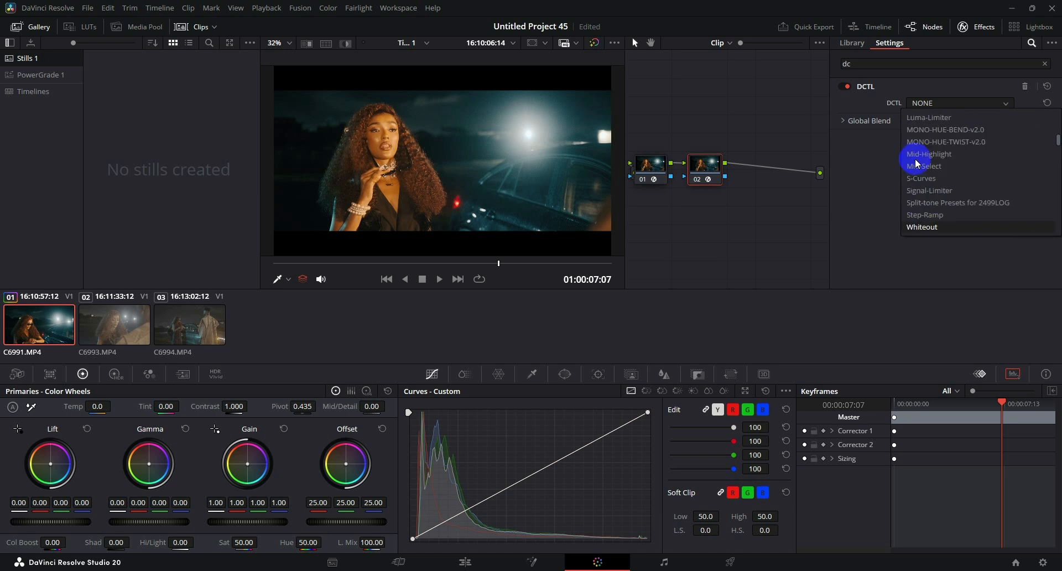
scroll(917, 163, "down", 6)
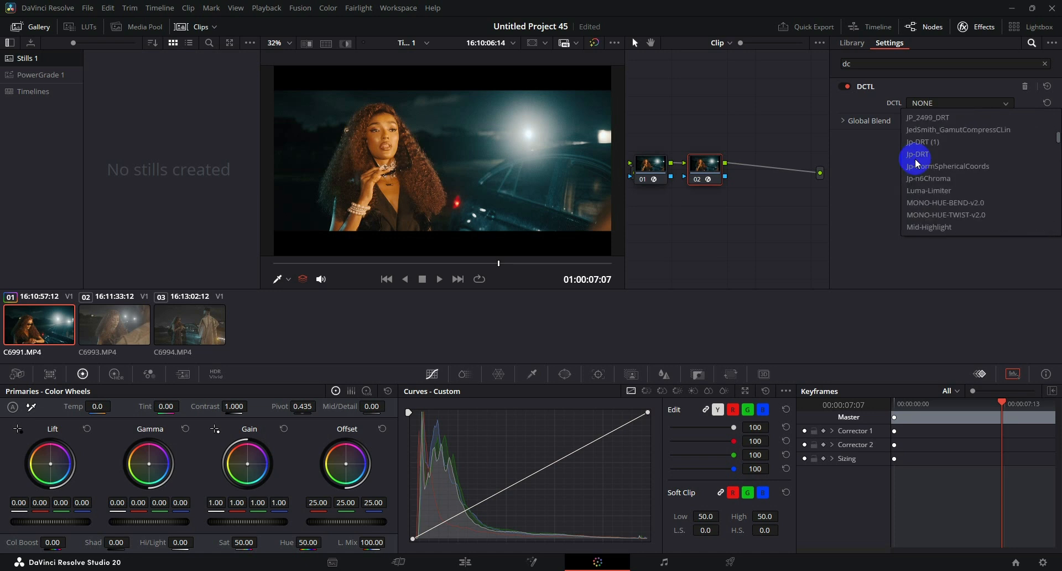
scroll(917, 164, "down", 10)
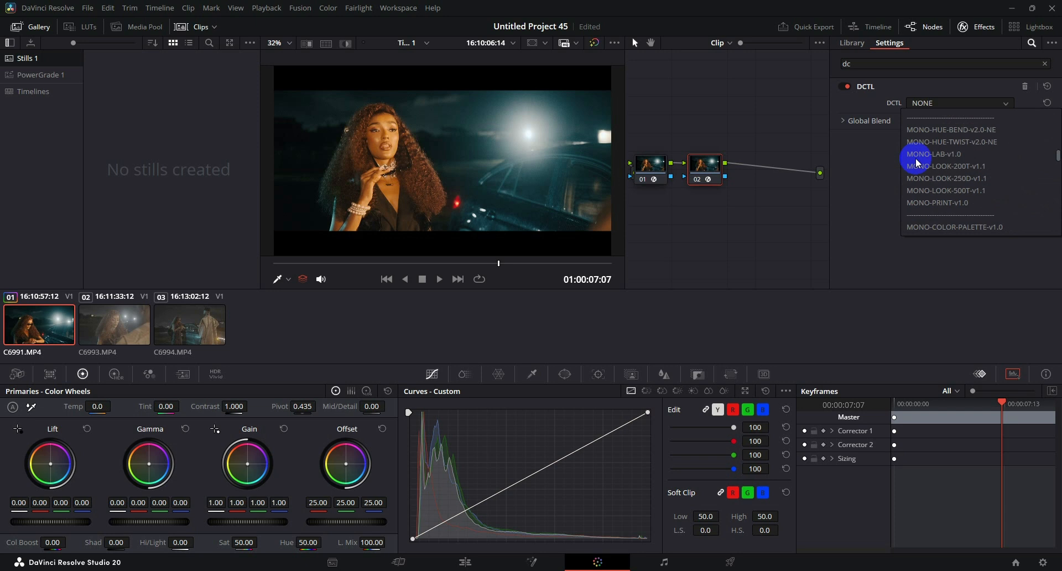
scroll(921, 210, "down", 6)
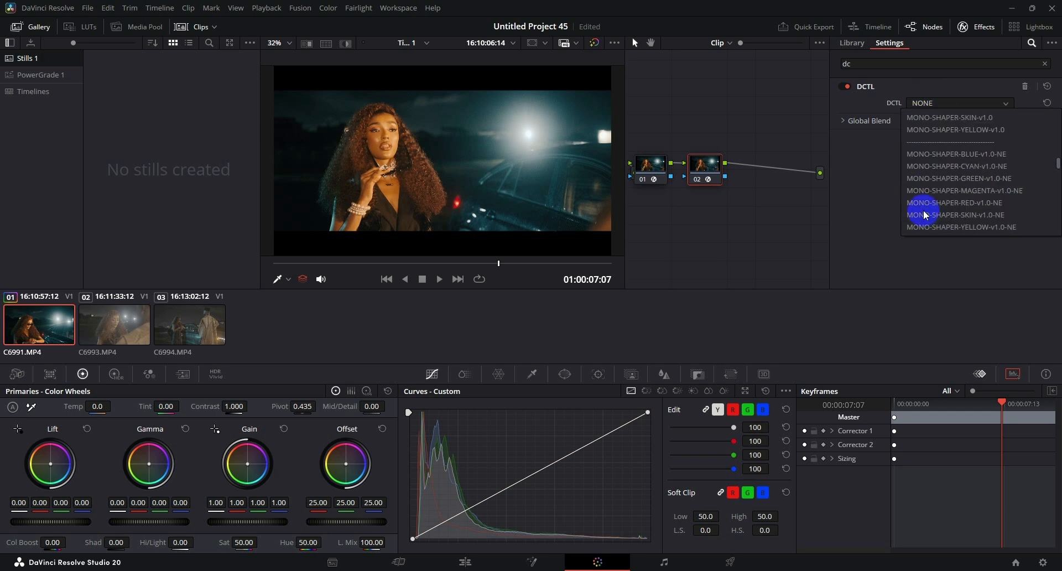
scroll(926, 214, "down", 8)
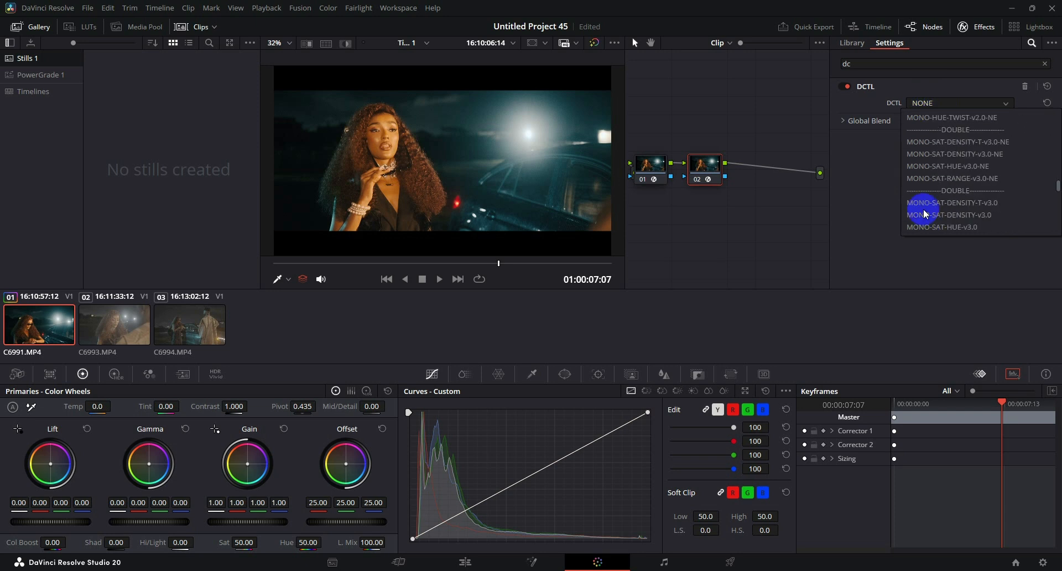
scroll(926, 214, "down", 8)
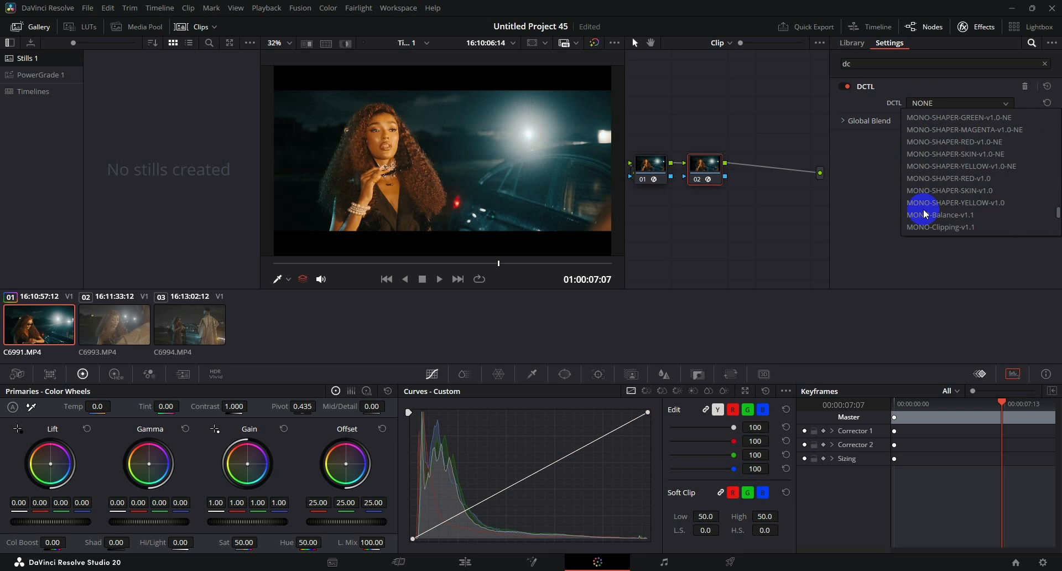
scroll(925, 210, "down", 3)
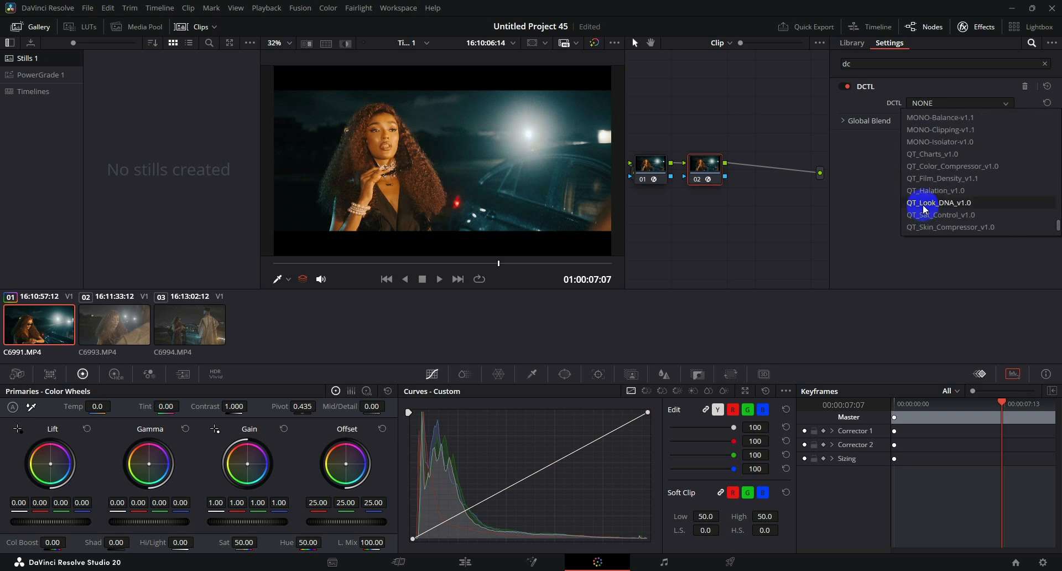
scroll(914, 185, "down", 4)
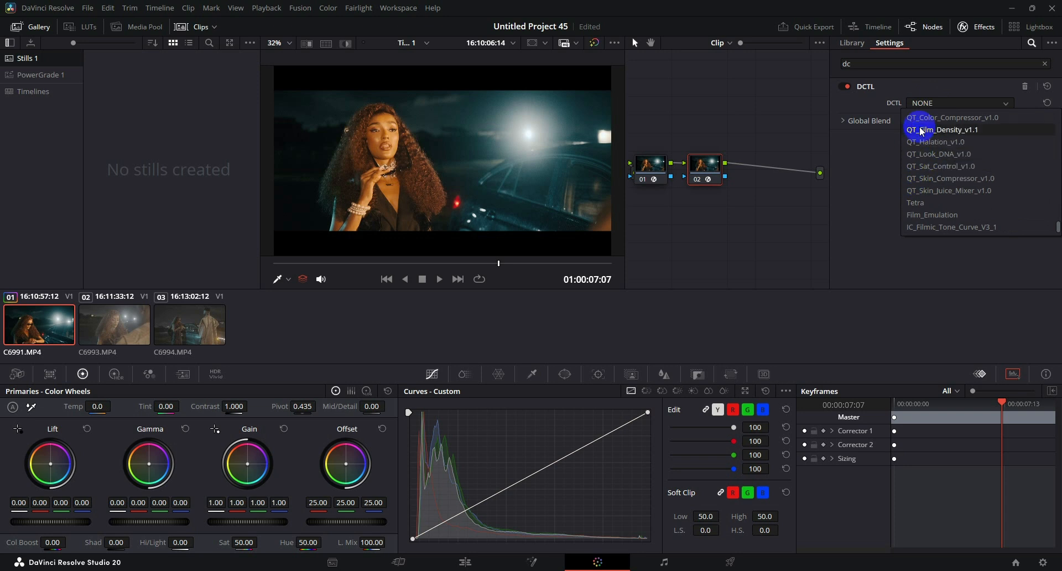
scroll(925, 178, "up", 10)
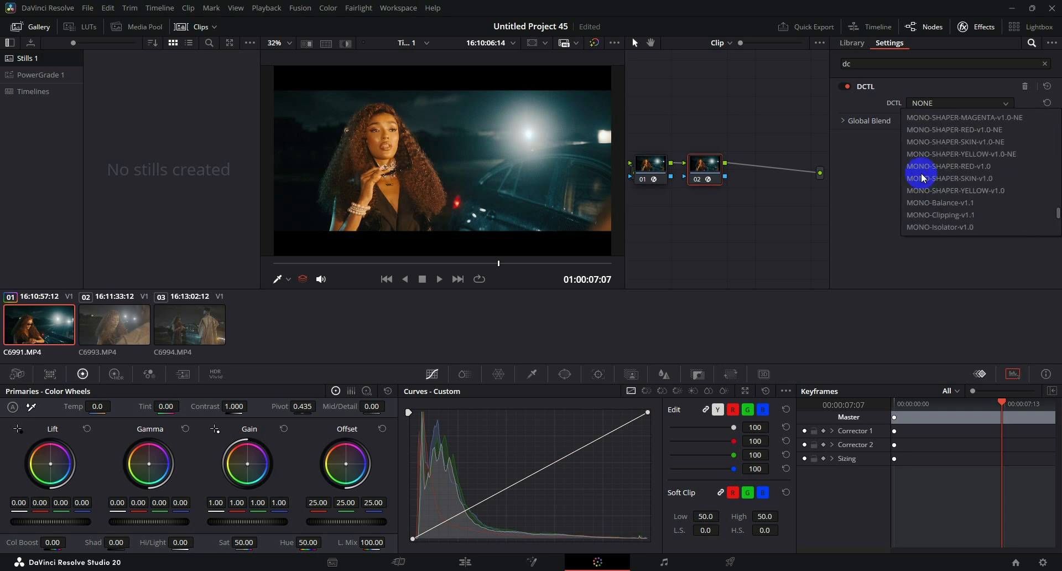
scroll(924, 177, "up", 8)
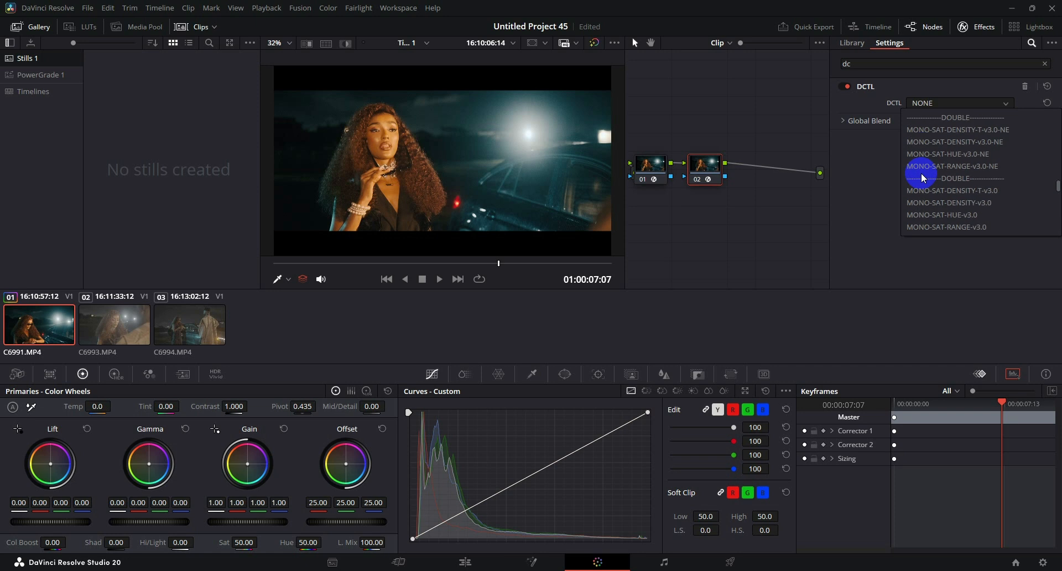
scroll(924, 177, "up", 8)
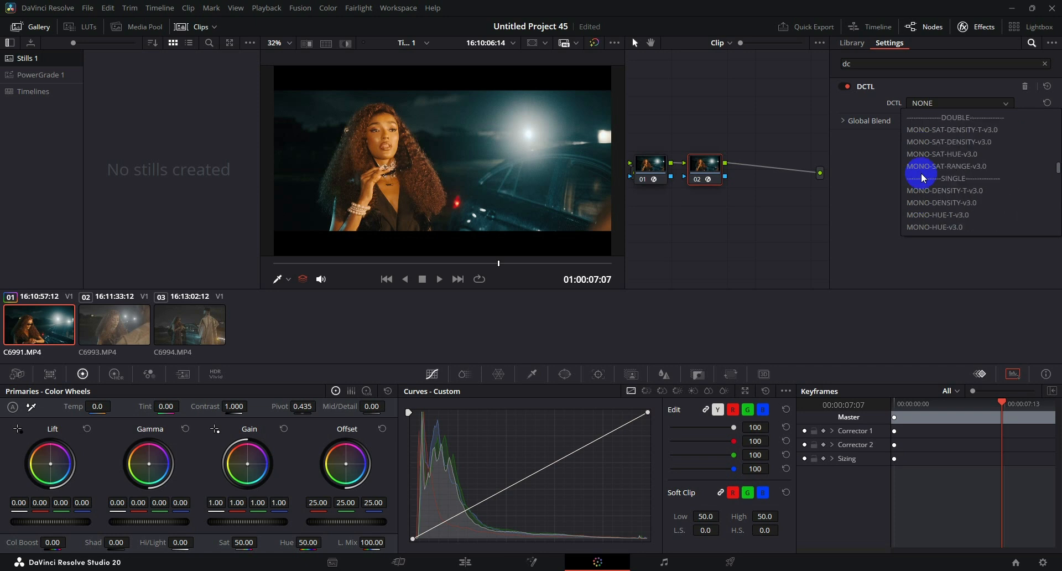
scroll(924, 177, "up", 4)
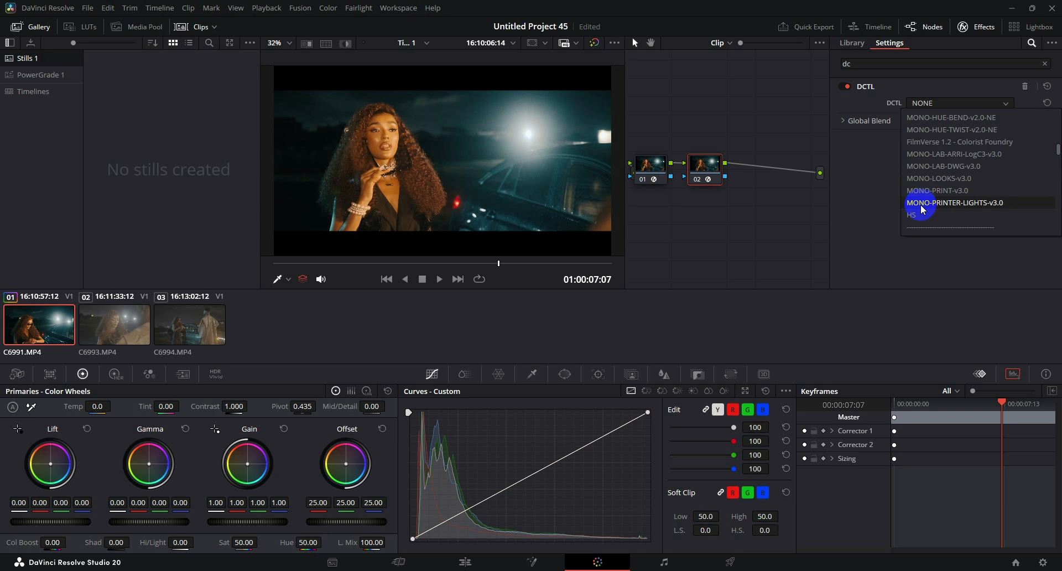
left_click(922, 214)
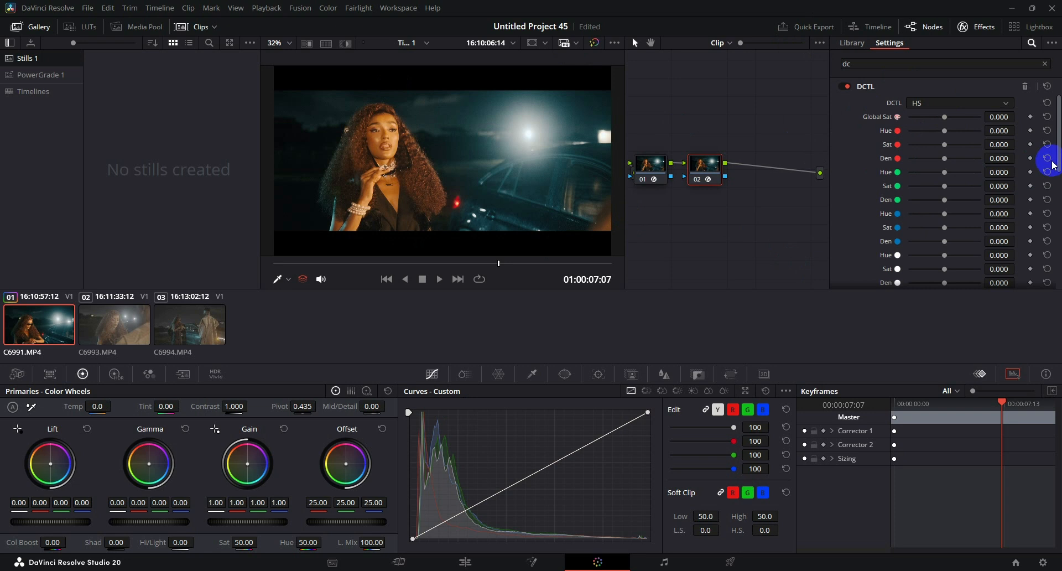
Step: Preview the Skin, Yellow, Blue and Cyan Vector masks of the HS DCTL one at a time, switching each off again
left_click_drag(1058, 161, 1053, 298)
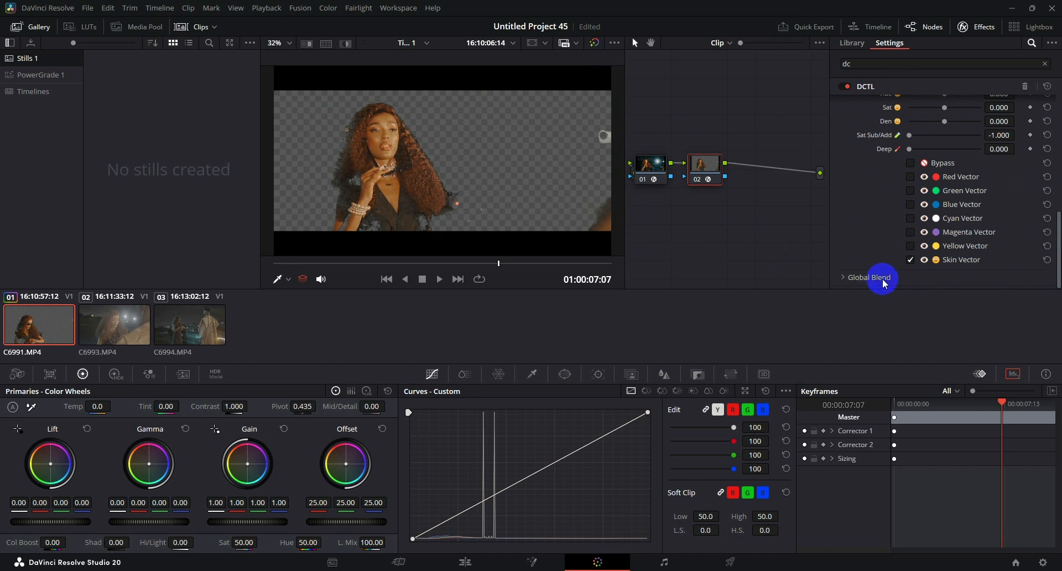
left_click(910, 260)
left_click(911, 248)
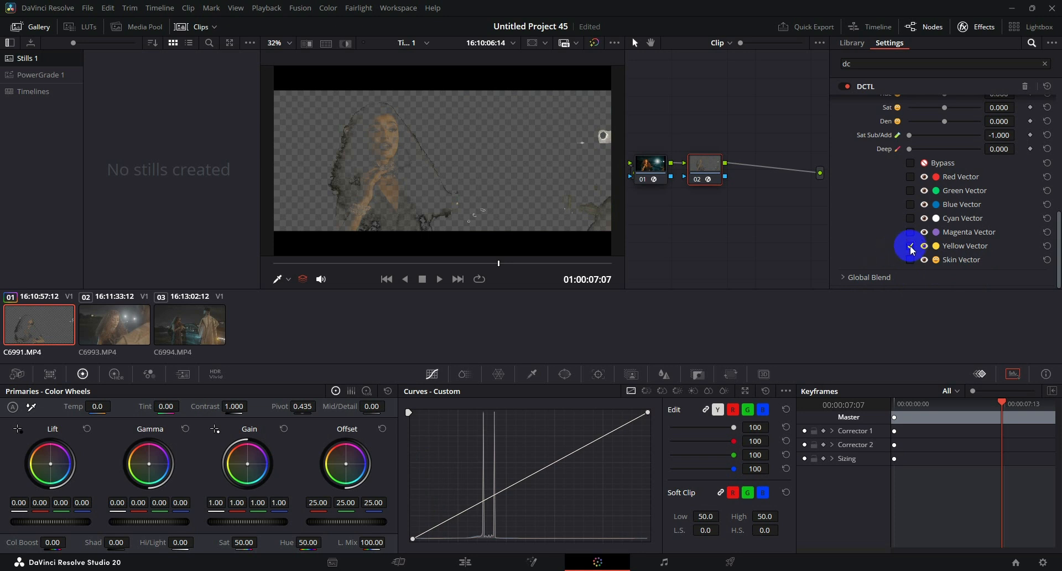
left_click(911, 248)
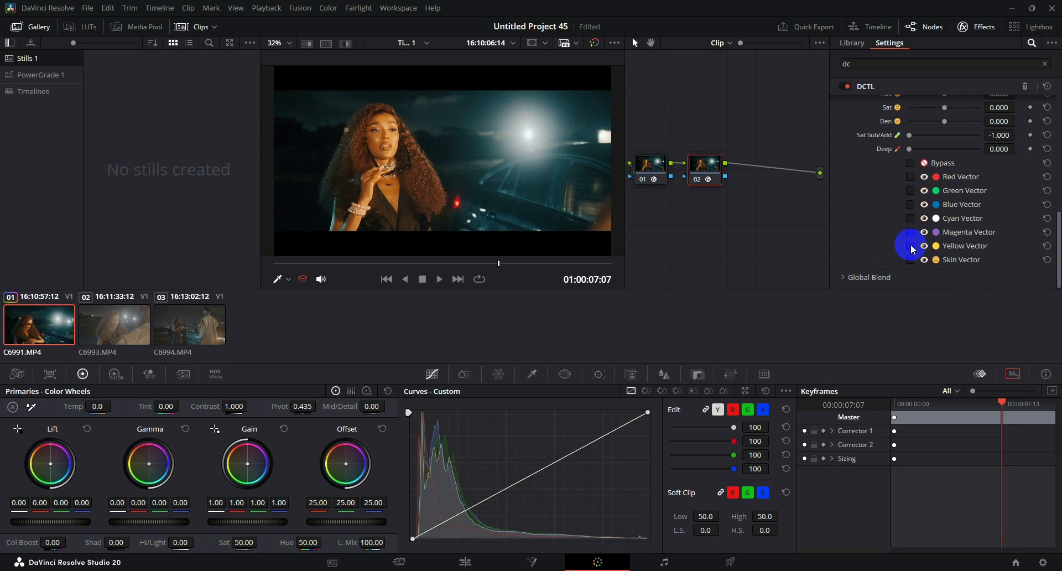
left_click(912, 205)
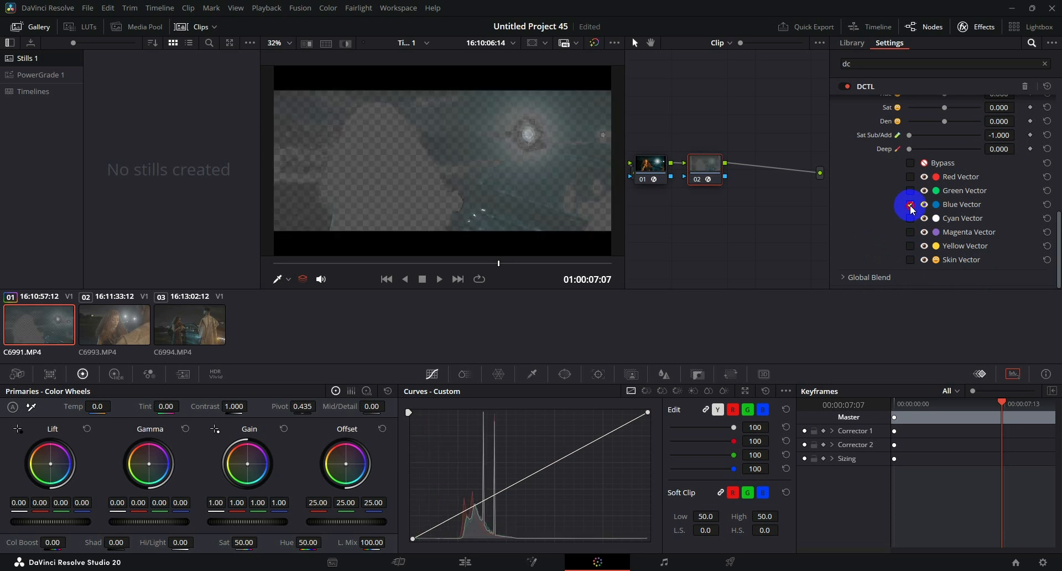
left_click(911, 206)
left_click(912, 218)
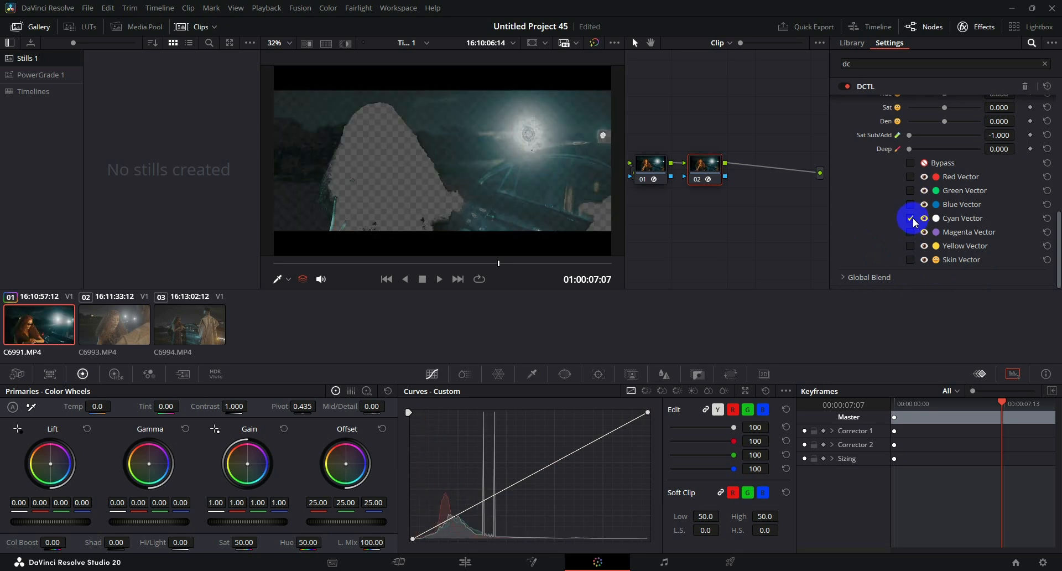
left_click(910, 218)
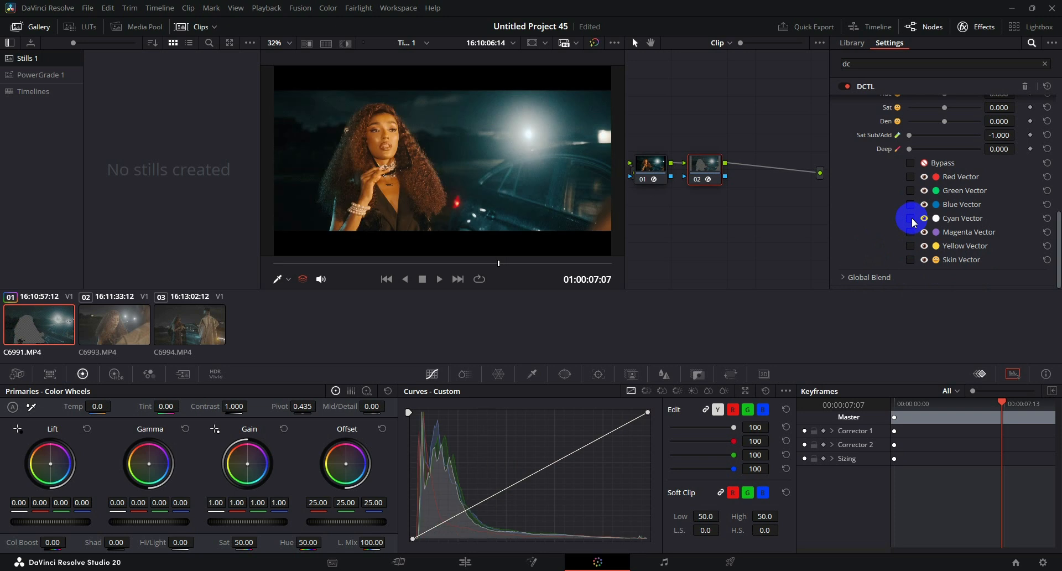
Step: Set the HS DCTL's skin vector to Hue -0.147, Sat -0.070 and Den 0.209
left_click_drag(1051, 221, 1049, 137)
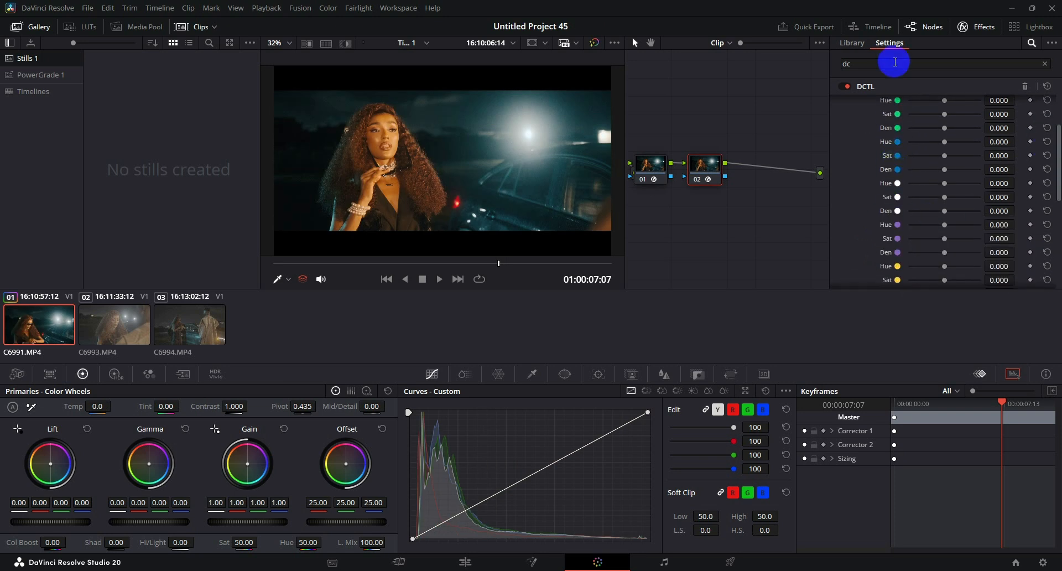
left_click_drag(1059, 158, 1059, 239)
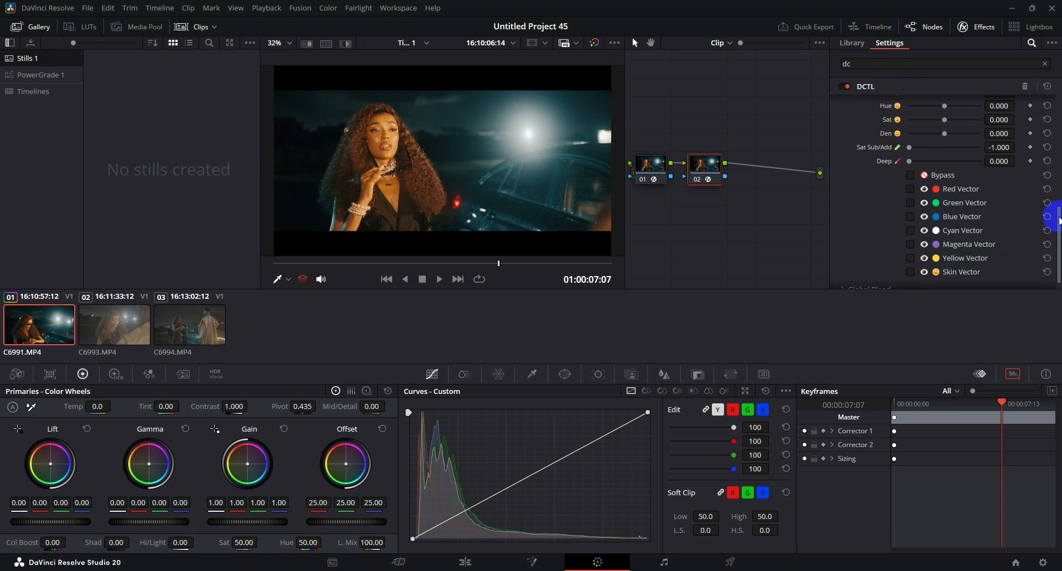
scroll(1054, 194, "up", 3)
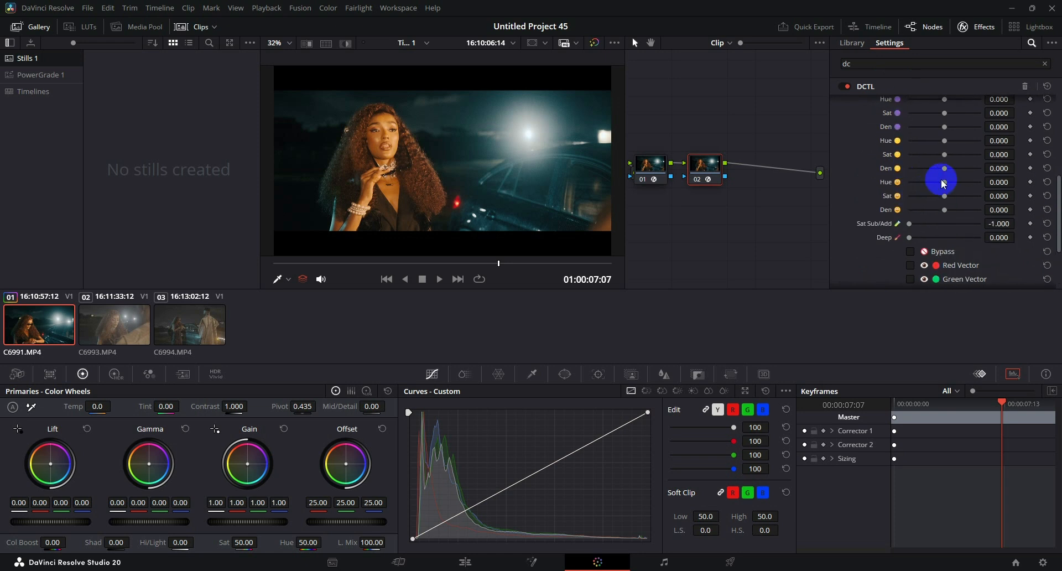
left_click_drag(946, 184, 944, 189)
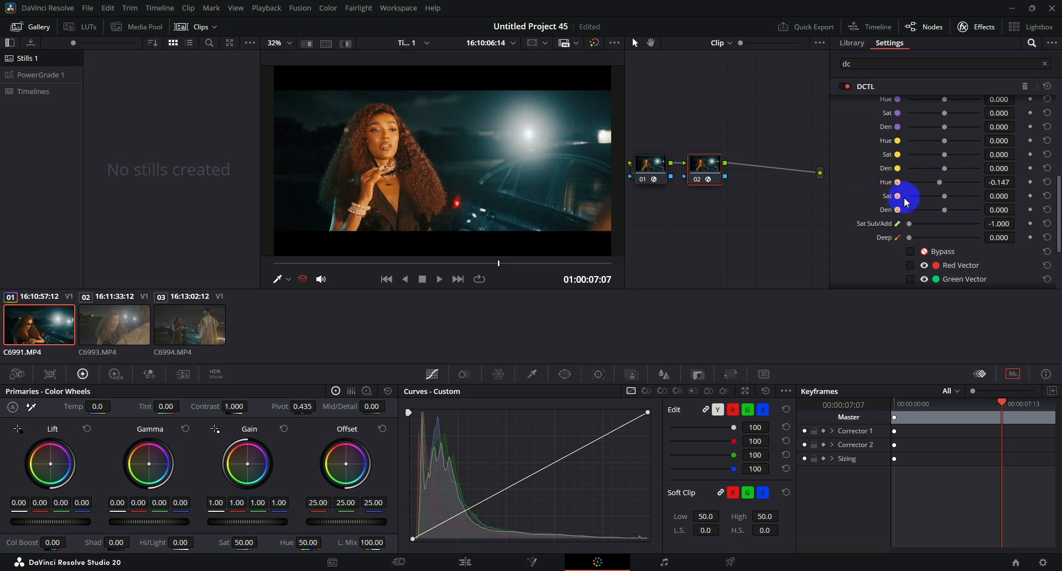
mouse_move(948, 200)
left_mouse_down()
mouse_move(940, 198)
mouse_move(952, 214)
left_mouse_up()
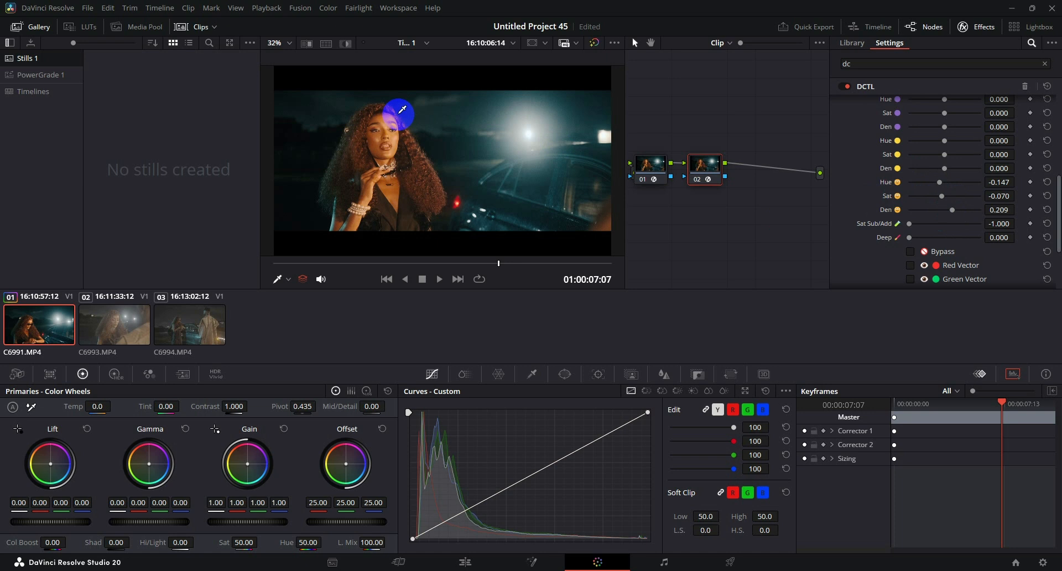
Step: Examine the skin-tone adjustment in the enlarged viewer and return to the HS DCTL's vector mask options
key("shift+f")
key("shift+f")
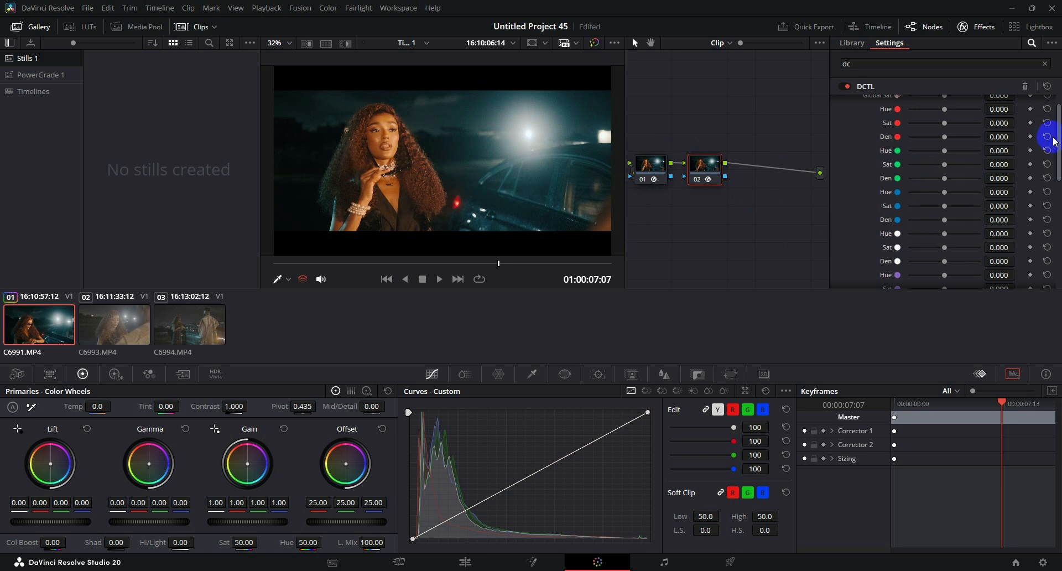
left_click_drag(1058, 145, 1057, 253)
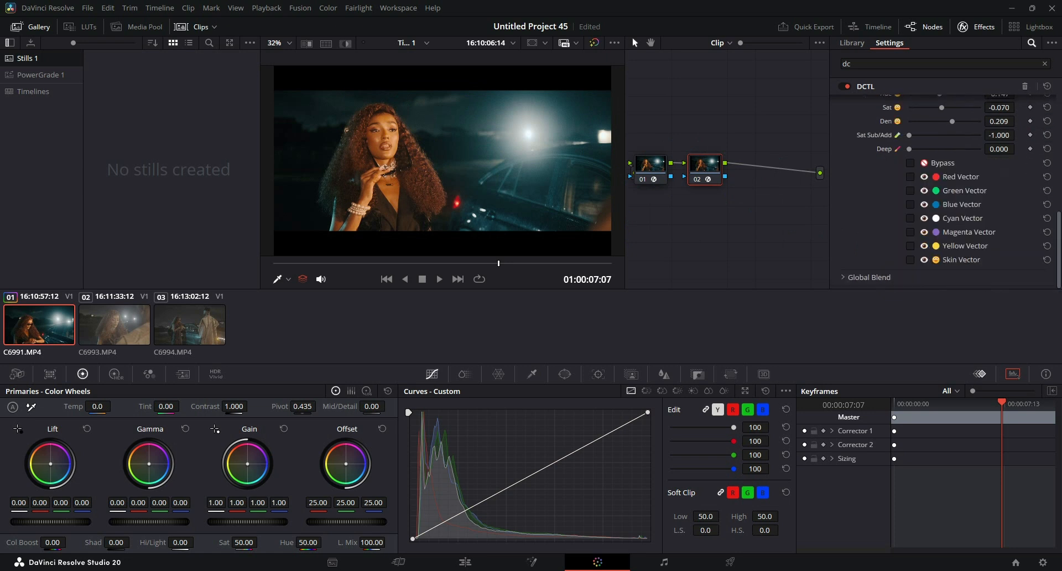
Step: Preview the HS DCTL's Cyan Vector mask, switch it off again, and set the cyan Sat to 0.457
left_click(911, 218)
left_click(911, 218)
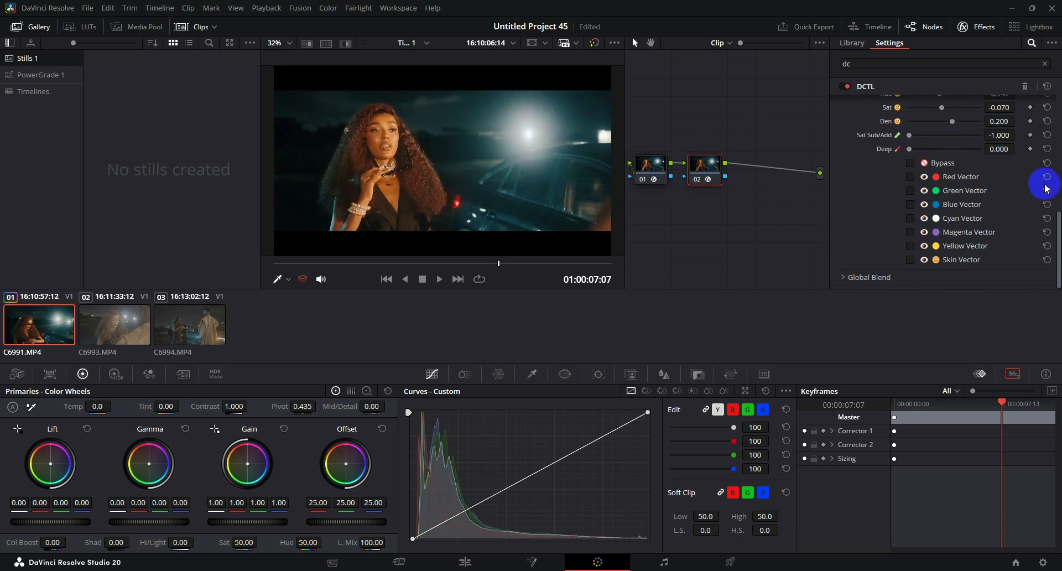
left_click_drag(1061, 221, 1057, 128)
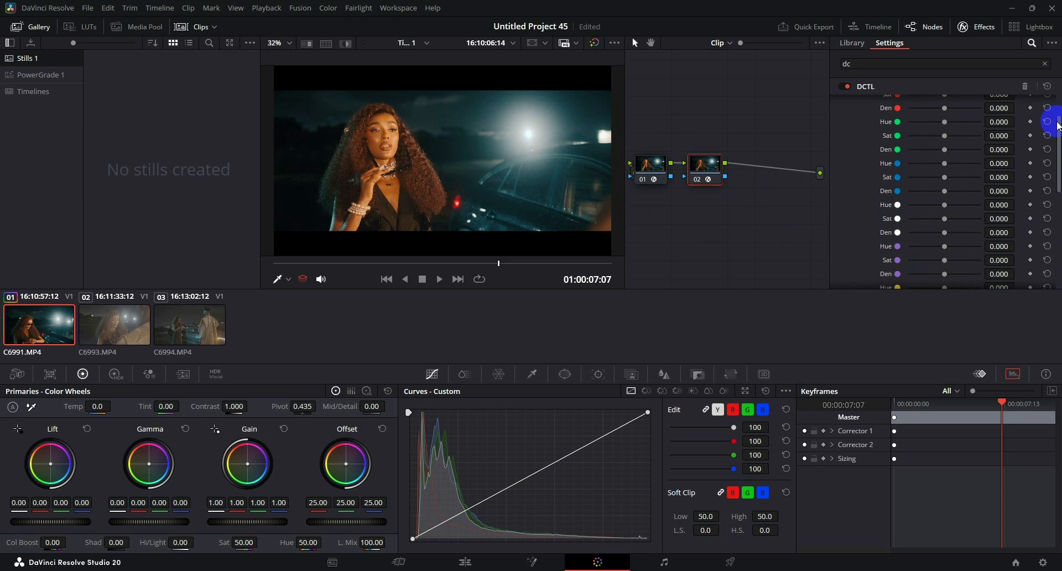
mouse_move(945, 218)
left_mouse_down()
mouse_move(963, 213)
mouse_move(920, 219)
mouse_move(963, 220)
left_mouse_up()
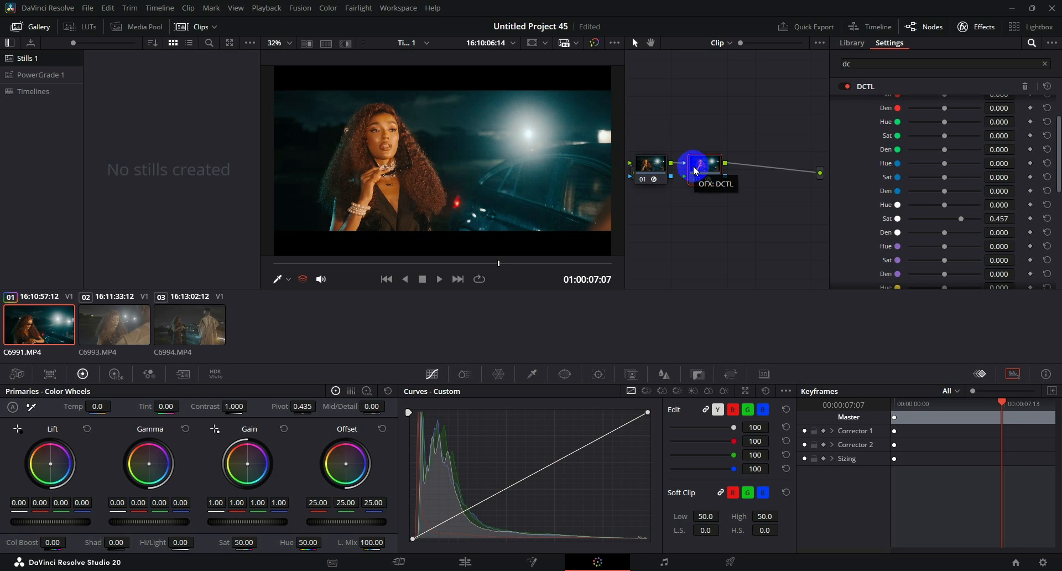
Step: Add serial node 03 after the HS DCTL node and set its ColorSlice Skin density to 0.03, leaving Skin saturation at 1.00
key("alt+s")
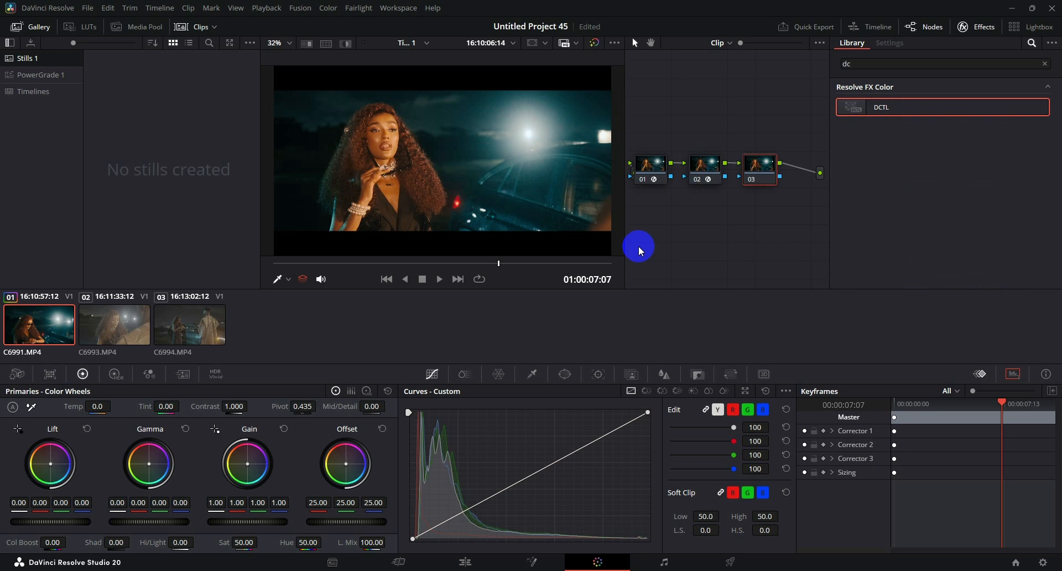
left_click(463, 374)
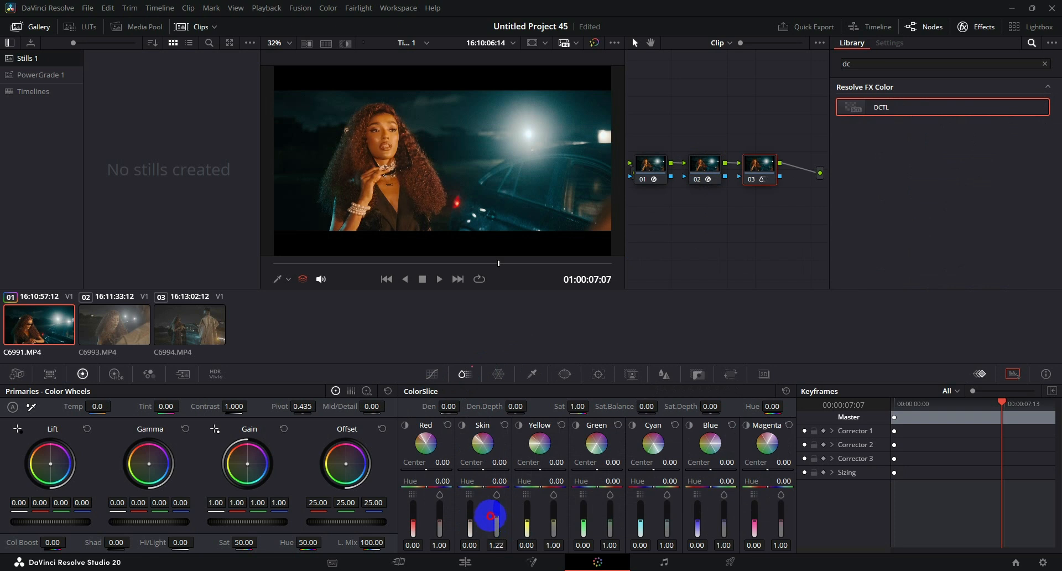
left_click(501, 429)
left_click(472, 520)
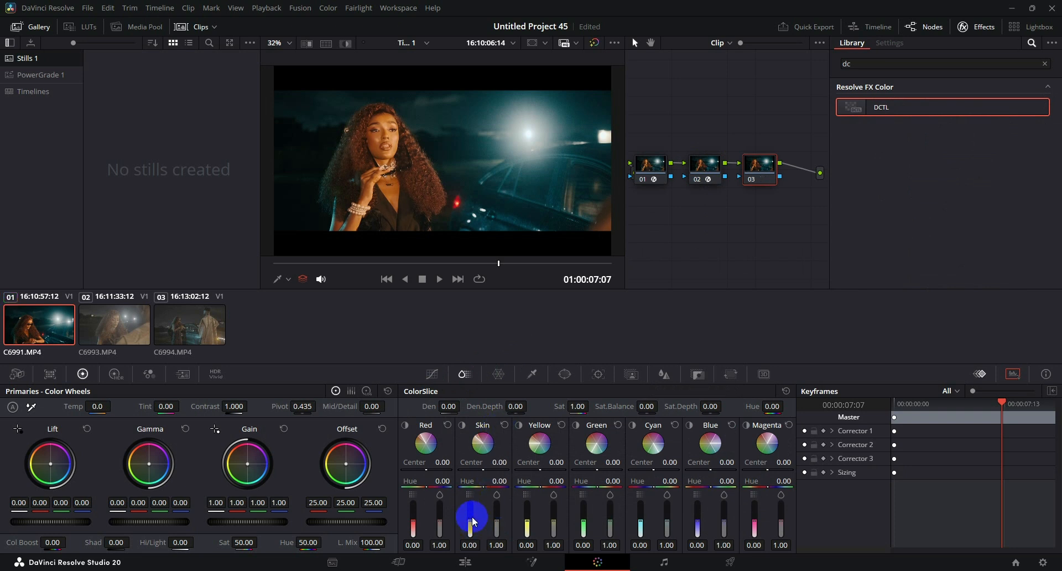
left_click_drag(471, 526, 468, 519)
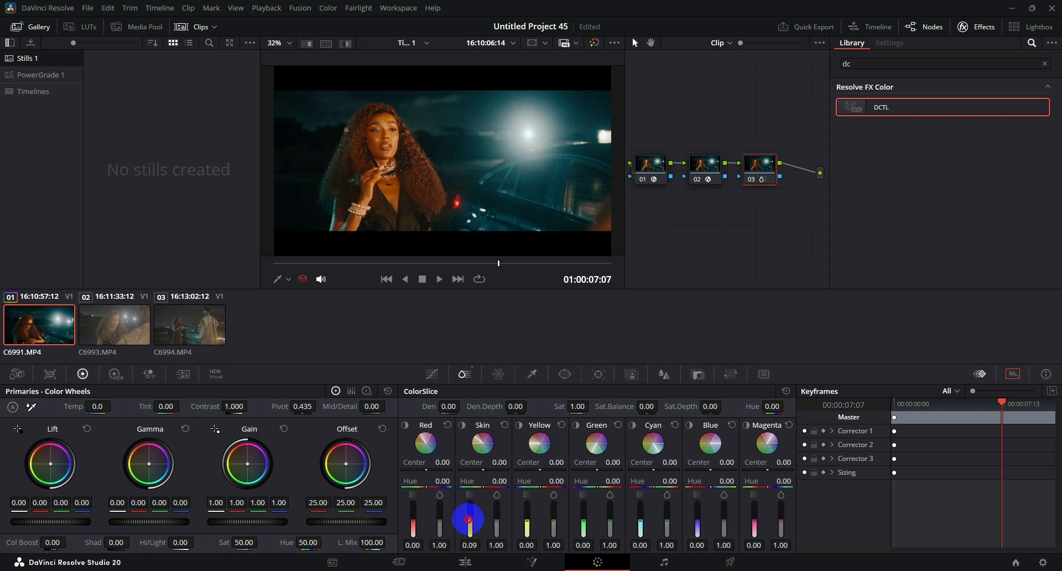
left_click_drag(468, 521, 469, 520)
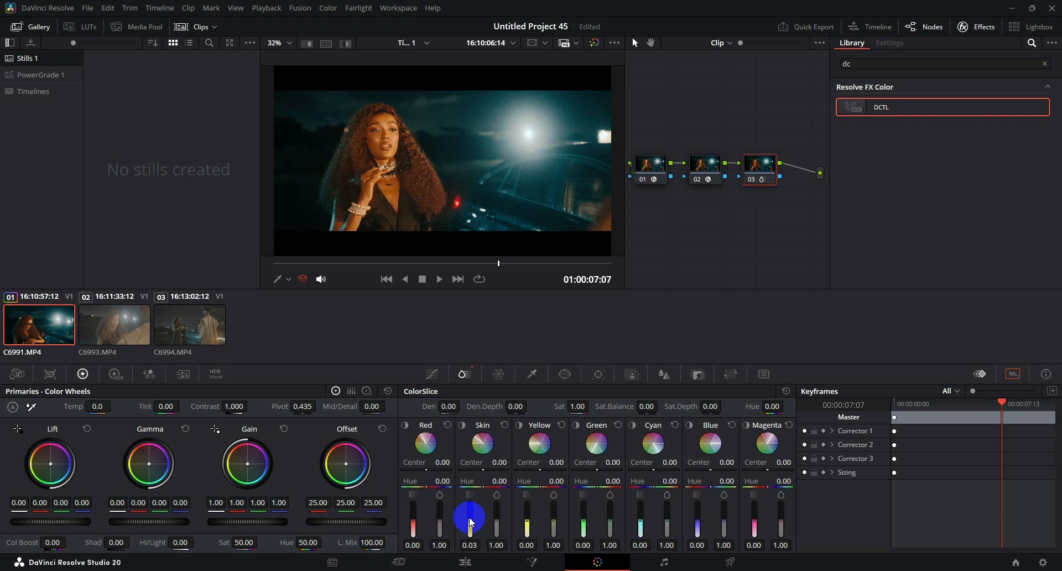
Step: Examine C6991's refined grade in the enlarged viewer and scrub ahead to 01:00:08:20
left_click(750, 183)
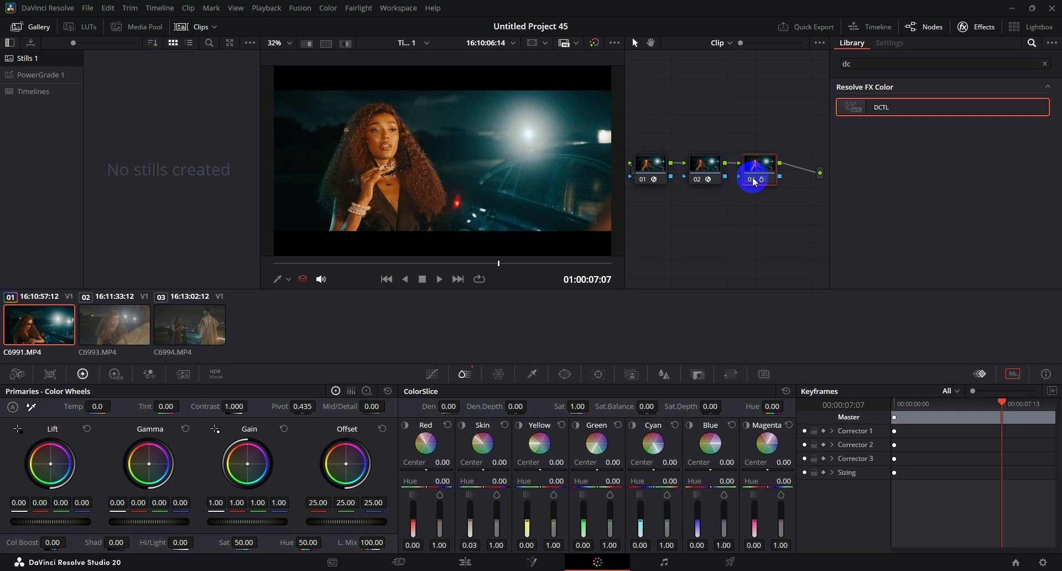
key("ctrl+f")
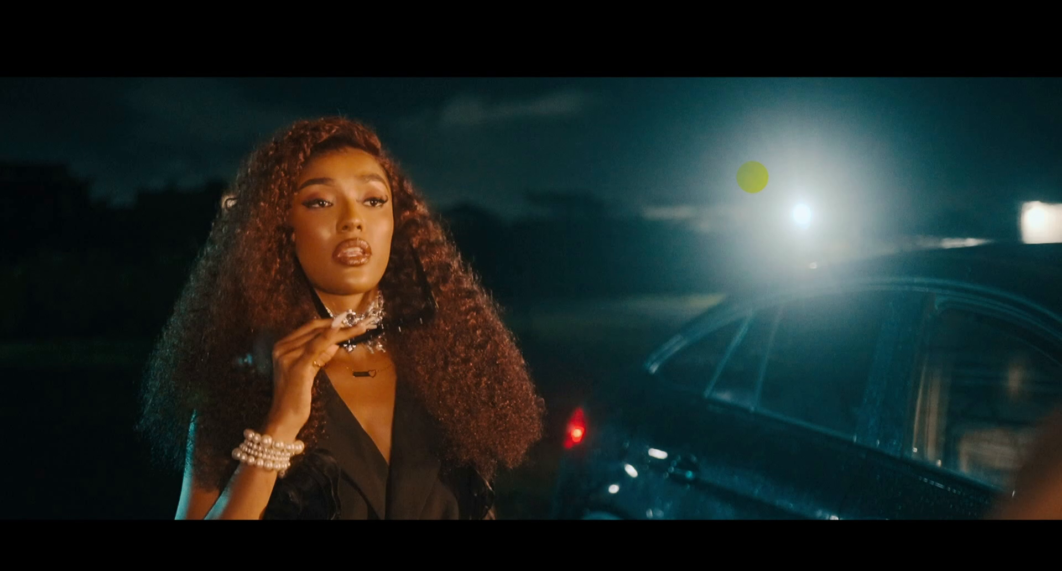
key("Escape")
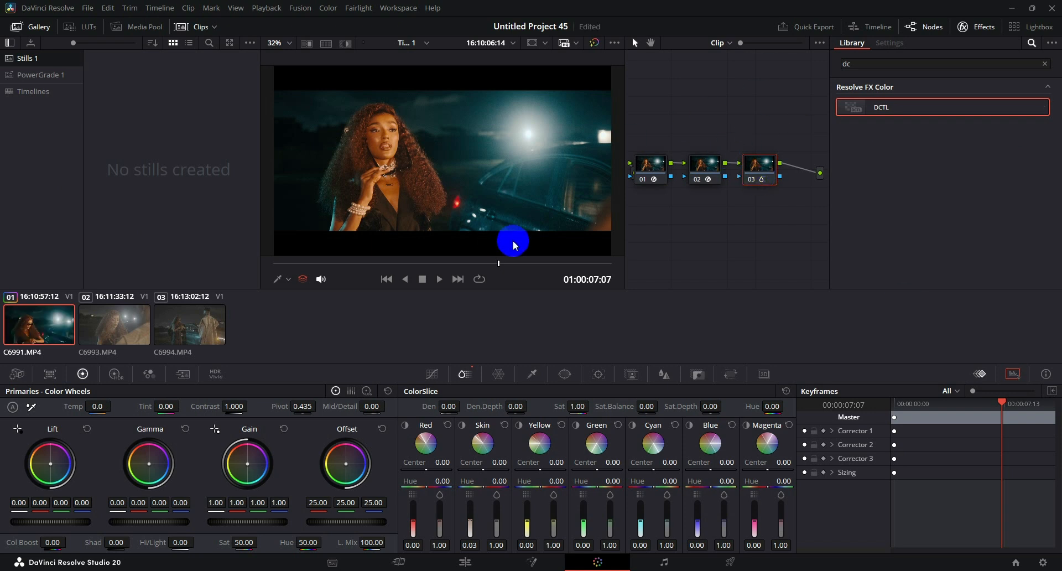
left_click_drag(482, 269, 546, 263)
Step: Select clips C6993 and C6994 together and apply C6991's three-node grade to both
left_click_drag(926, 97, 707, 165)
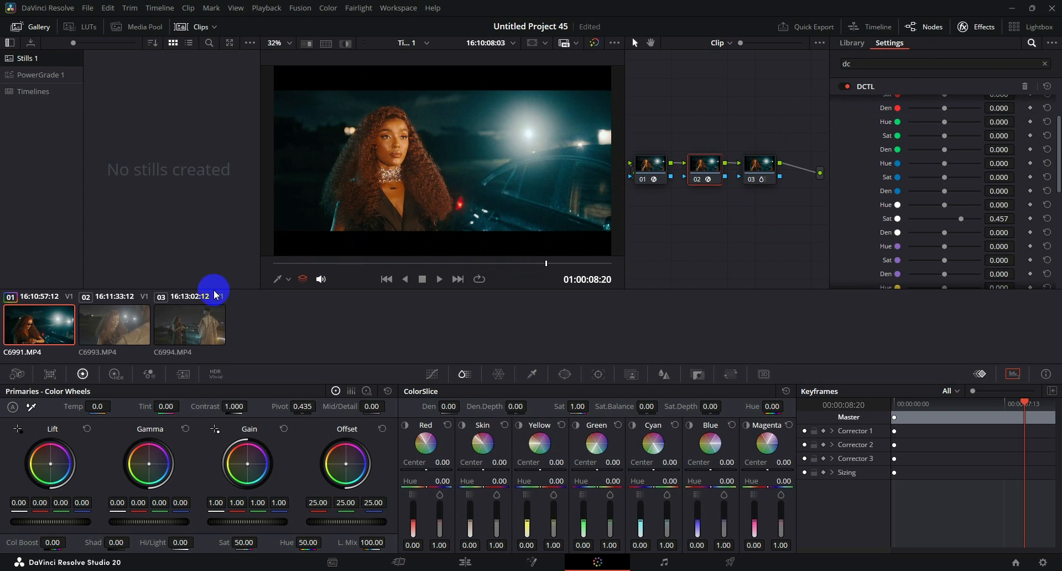
left_click(132, 334, "ctrl")
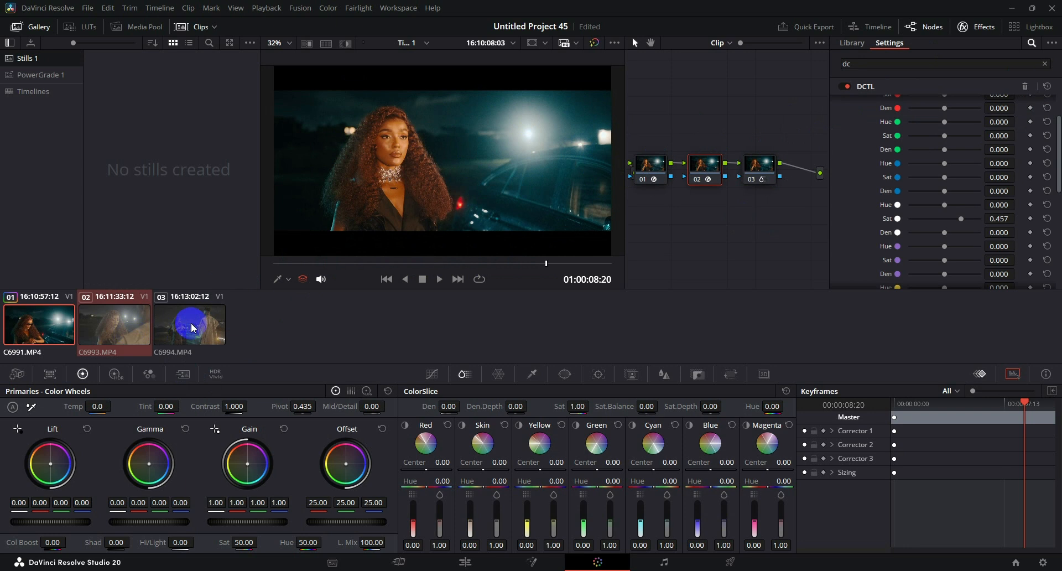
left_click(176, 327, "ctrl")
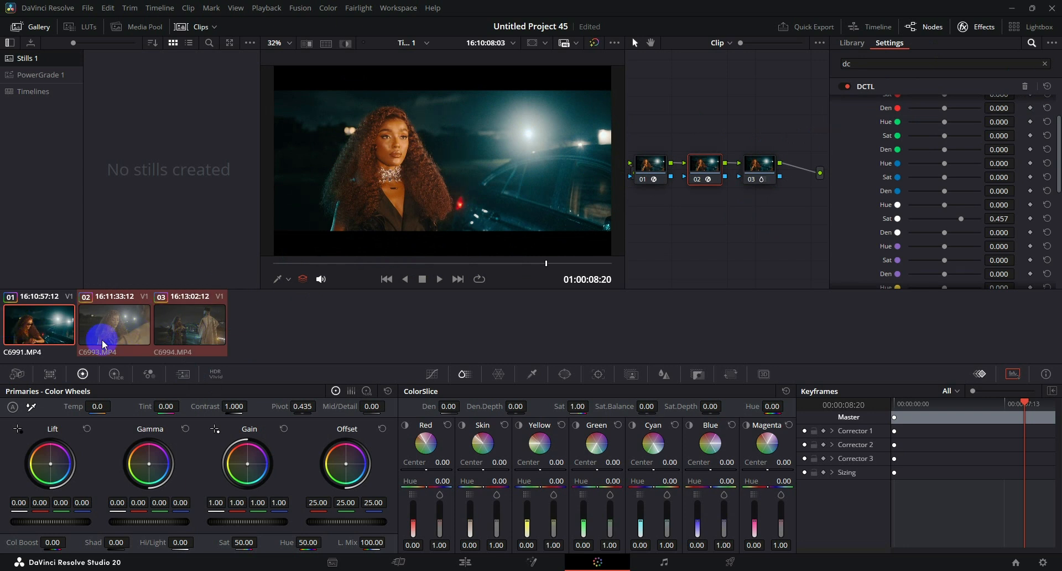
Step: Review the copied grade by scrubbing through C6993 and C6994, viewing C6993 enlarged
left_click(126, 330)
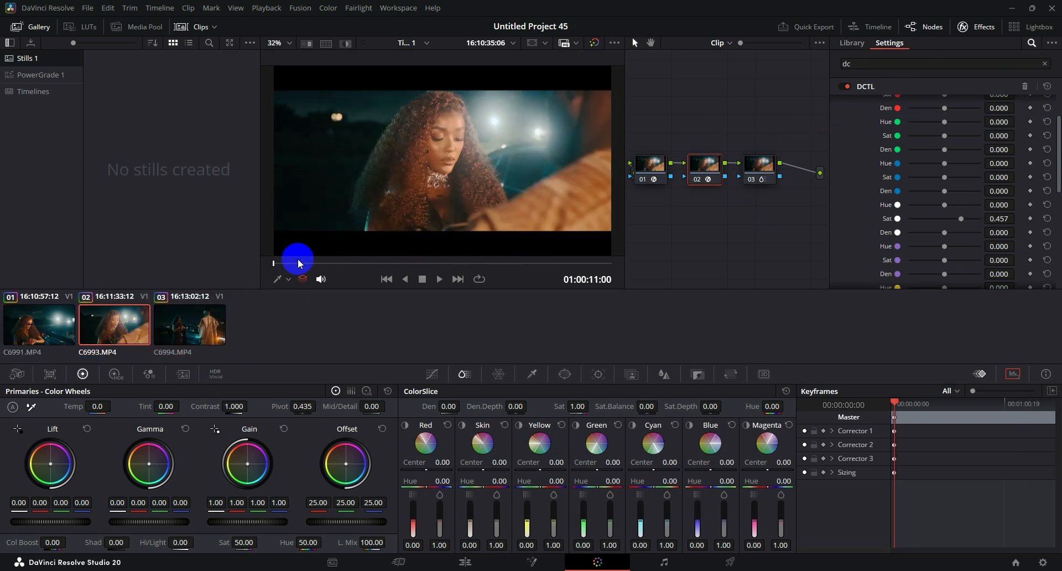
left_click_drag(325, 258, 435, 261)
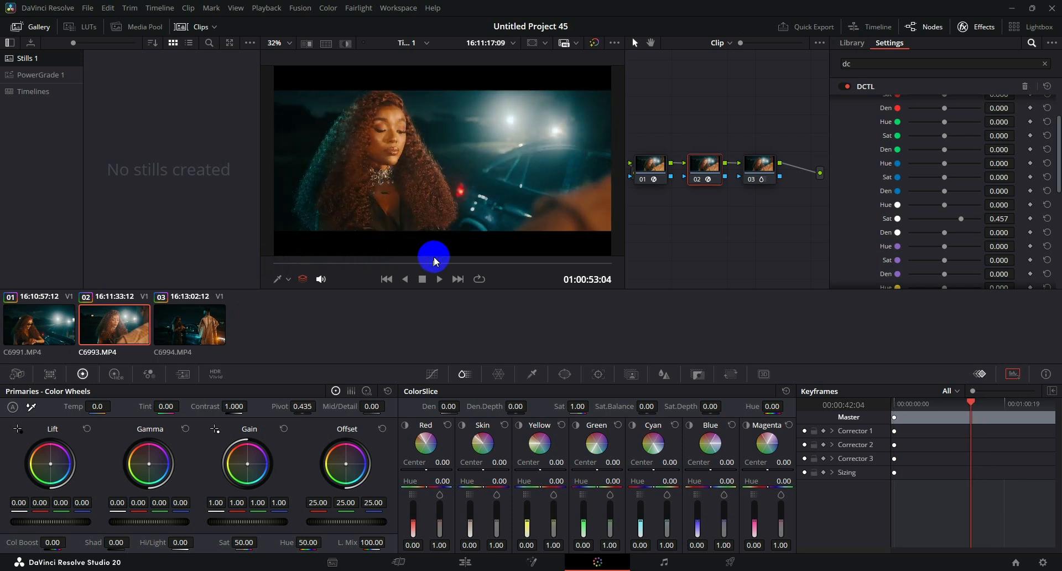
key("ctrl+f")
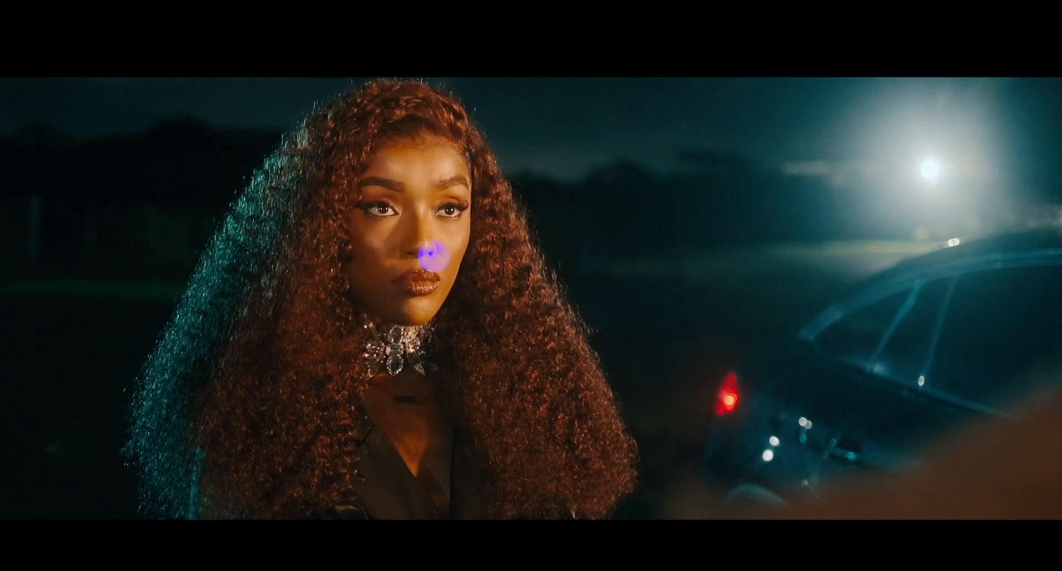
key("Escape")
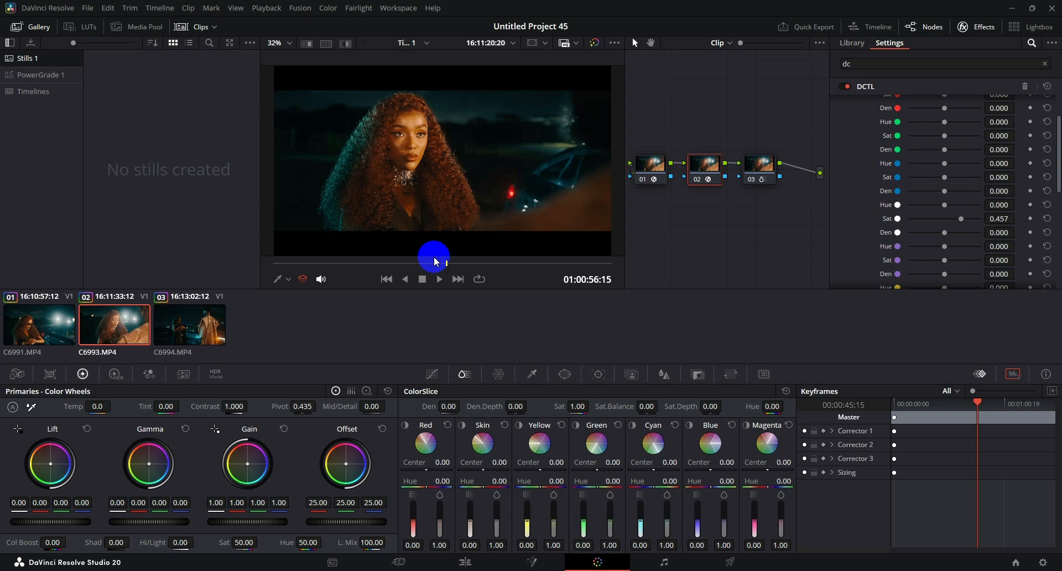
left_click(188, 324)
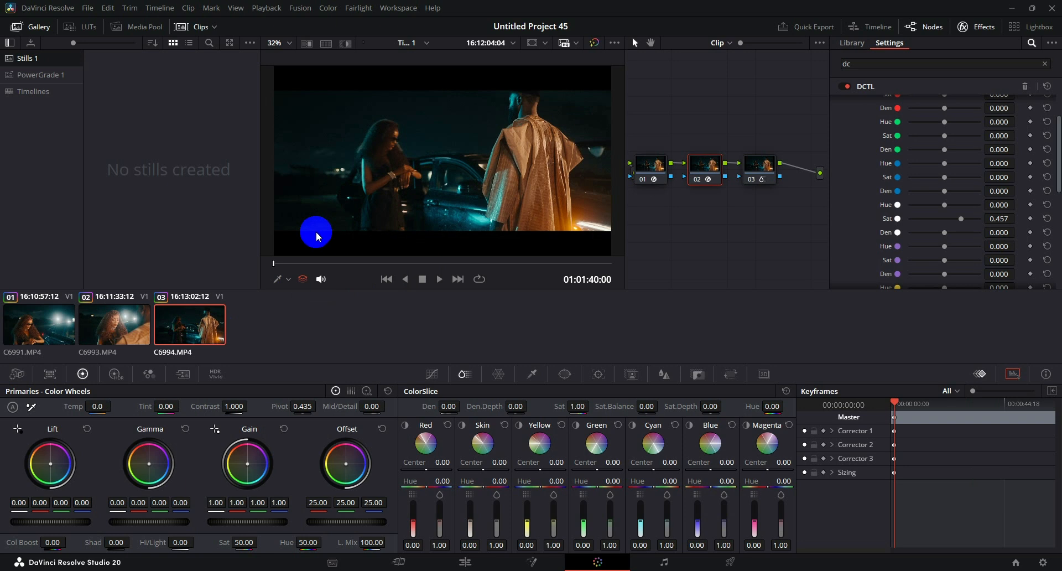
left_click_drag(315, 262, 429, 254)
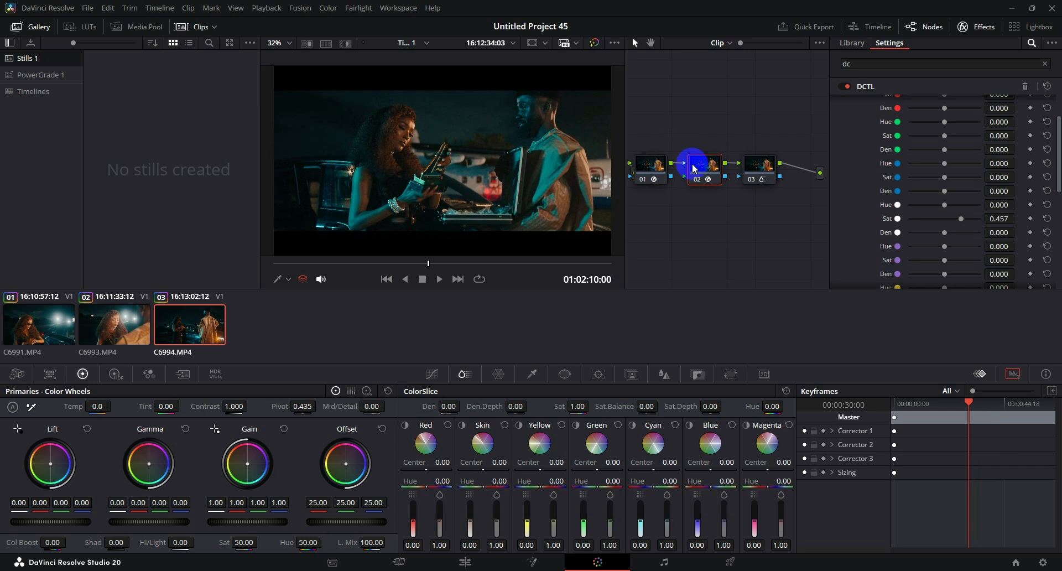
Step: Try Contrast Option F1 in Look Designer on C6994's node 01 and switch back to F2
left_click(656, 170)
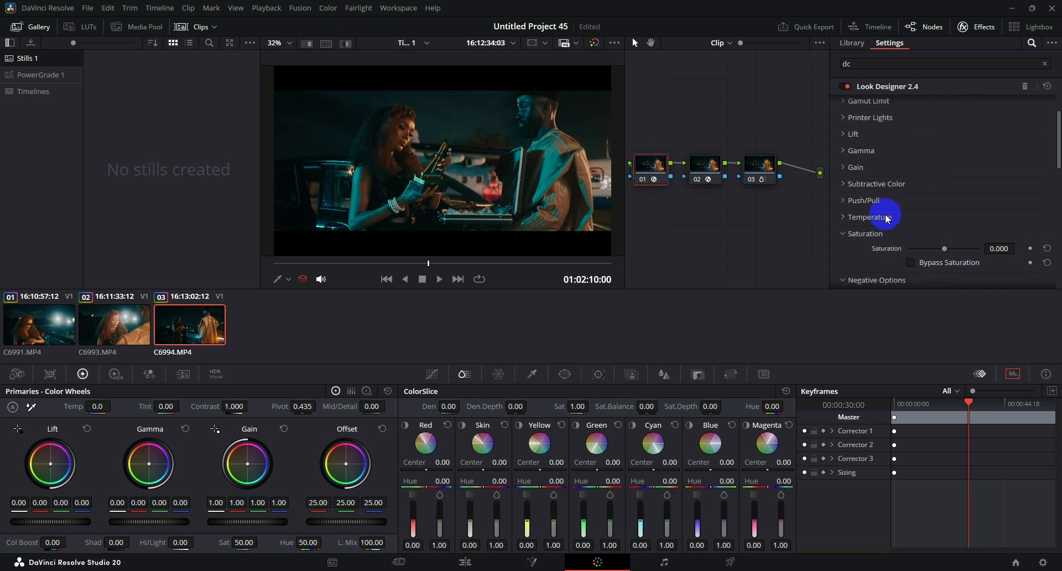
left_click_drag(1051, 161, 1051, 221)
left_click(933, 213)
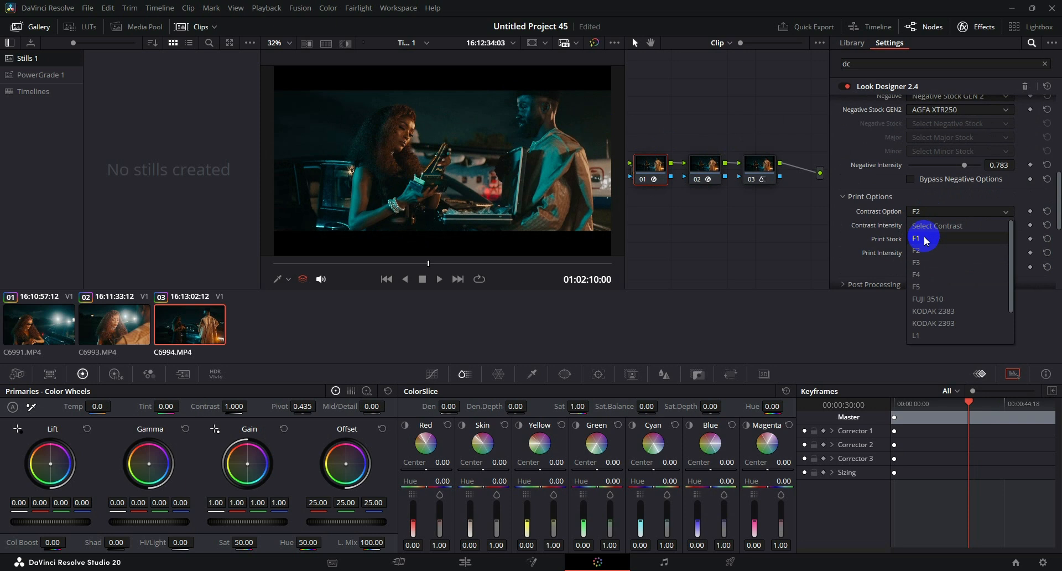
left_click(927, 239)
left_click(924, 214)
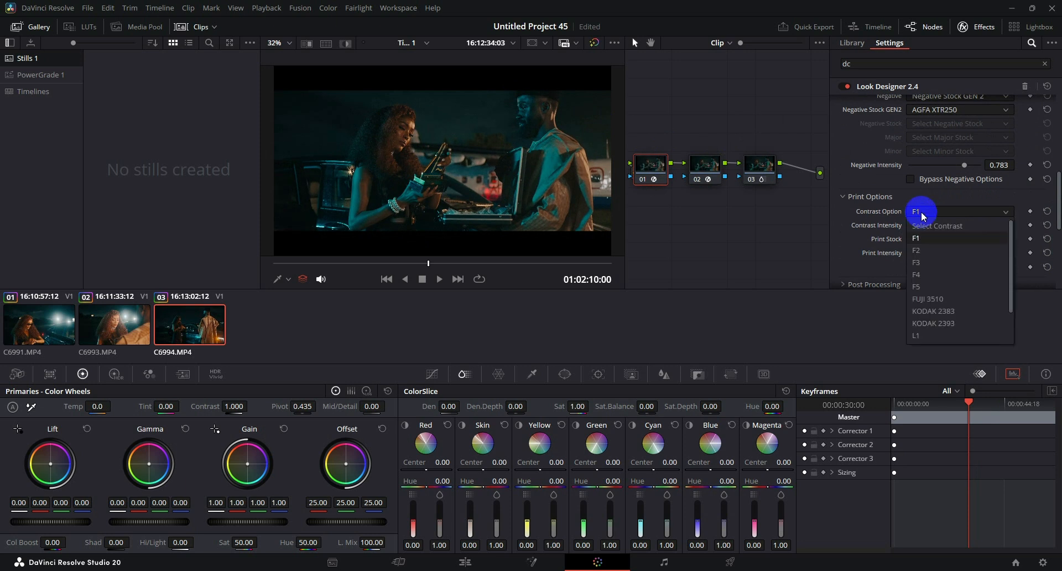
left_click(925, 250)
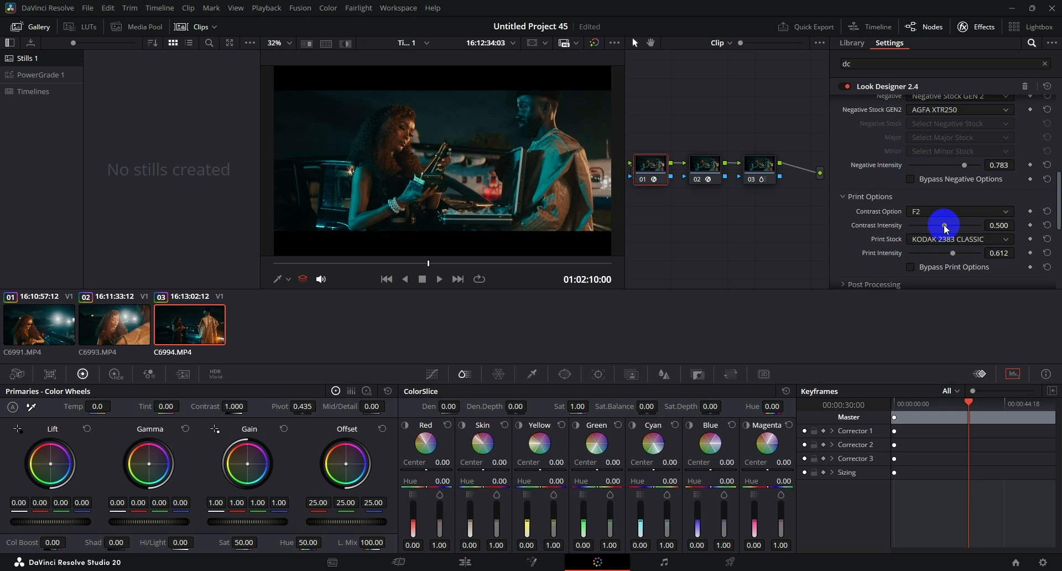
Step: On C6994's node 01, set Look Designer's Contrast Intensity to 0.411 and Negative Intensity to 0.302, and slightly lift the custom curve's black point
mouse_move(945, 227)
left_mouse_down()
mouse_move(920, 239)
mouse_move(961, 237)
mouse_move(940, 237)
left_mouse_up()
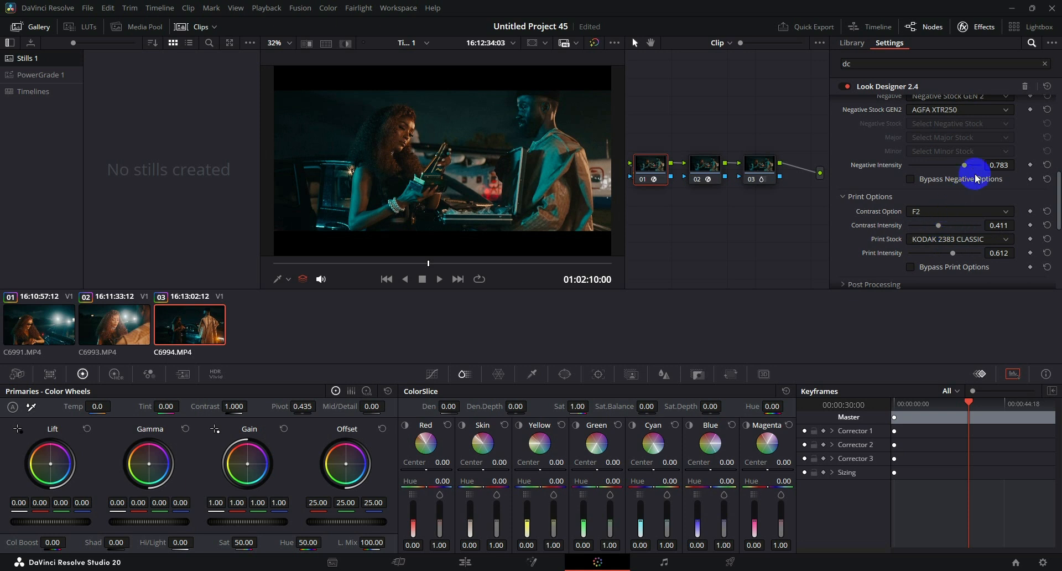
left_click_drag(965, 168, 931, 168)
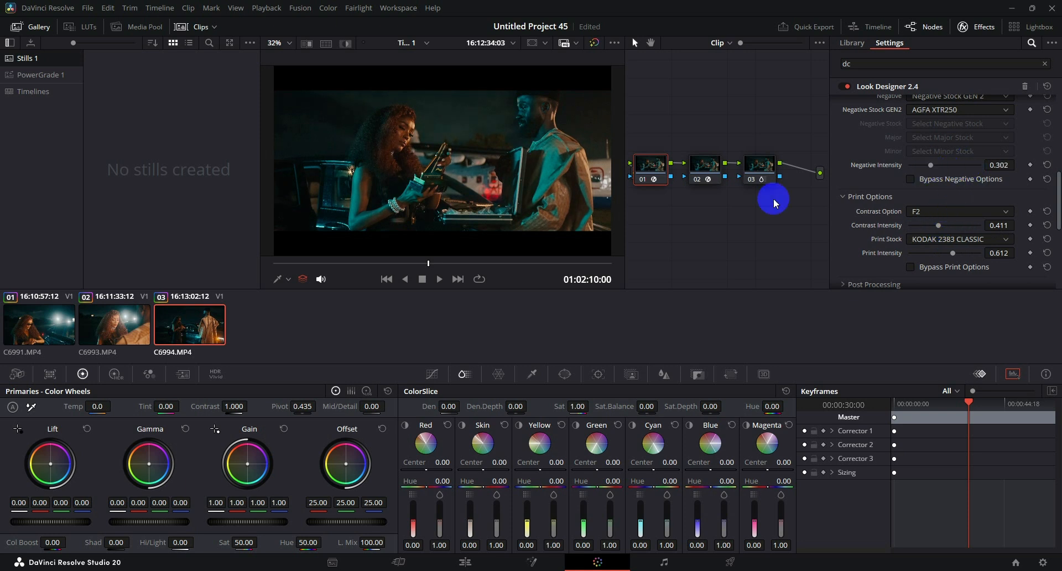
left_click(432, 374)
left_click(411, 539)
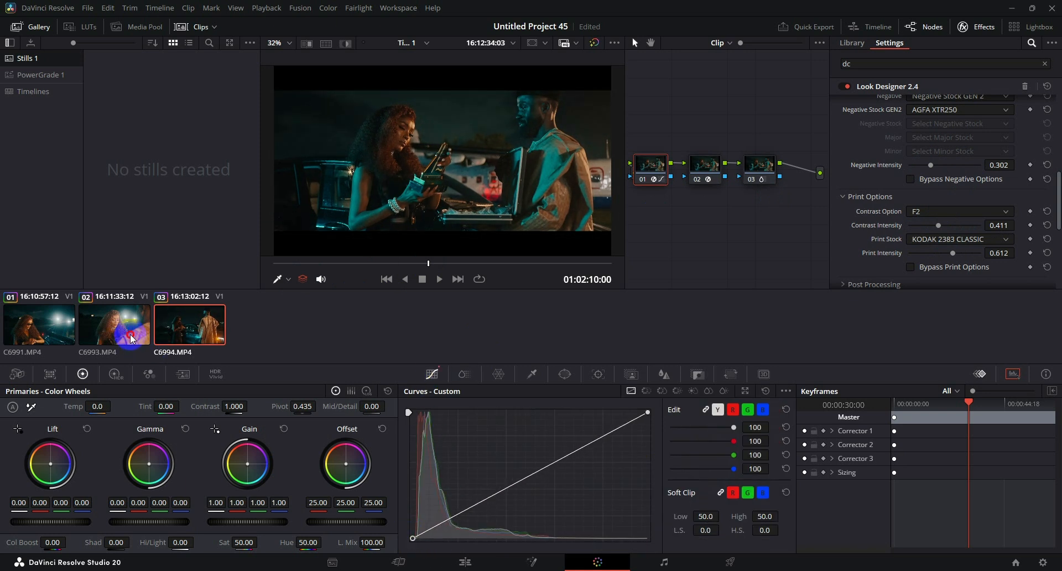
Step: Compare the grades of C6991 and C6993 by scrubbing through their frames, and inspect C6993 in the enlarged viewer
left_click(50, 324)
left_click(111, 326)
left_click(71, 324)
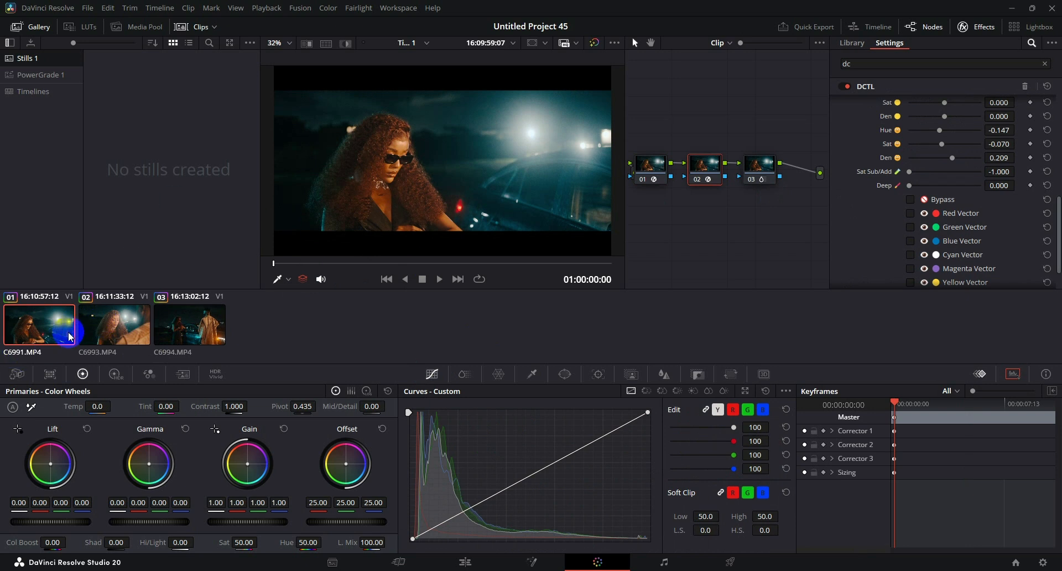
left_click(364, 264)
left_click_drag(363, 263, 301, 268)
left_click(137, 328)
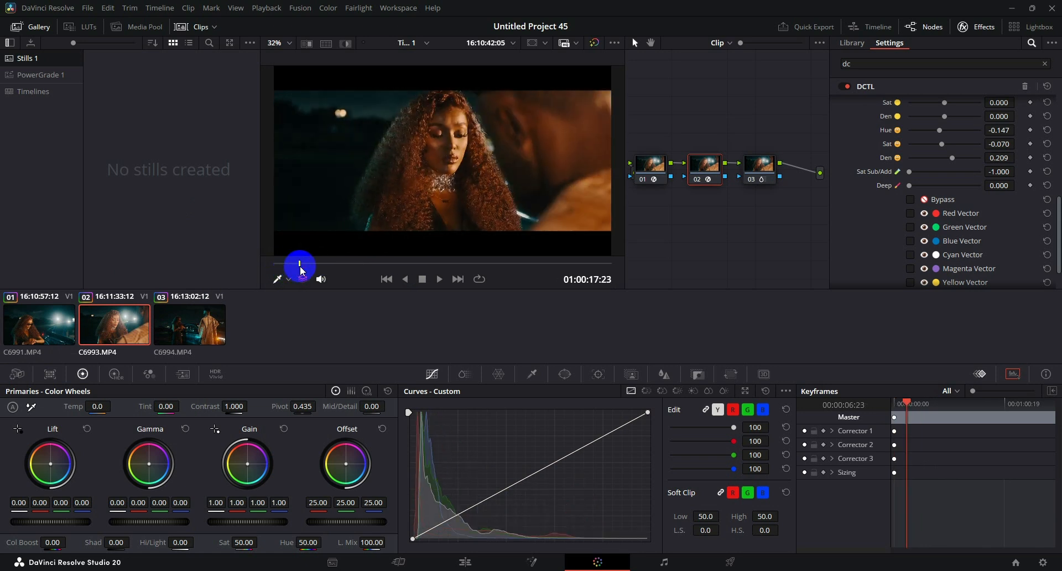
key("ctrl+f")
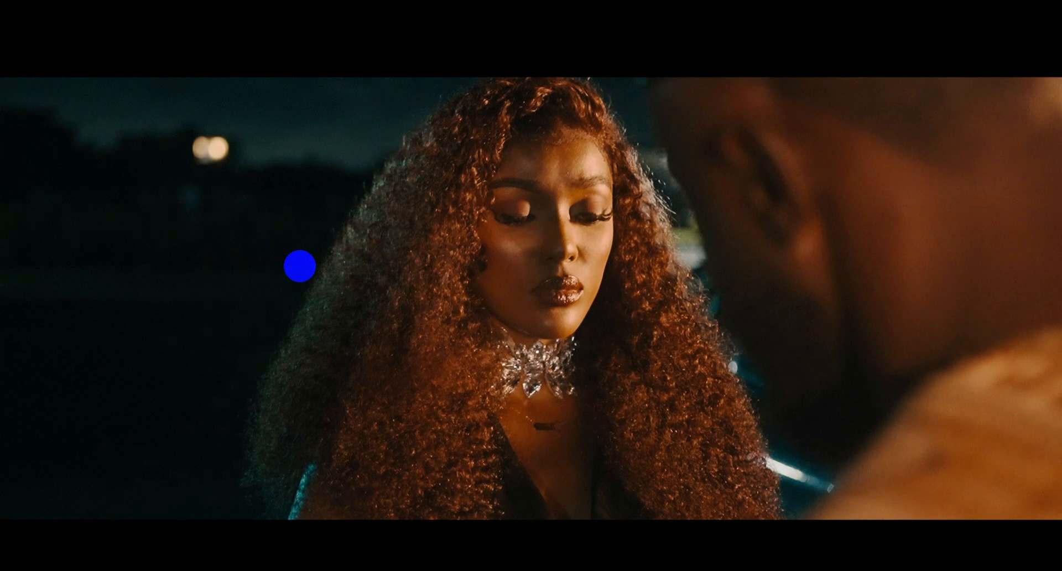